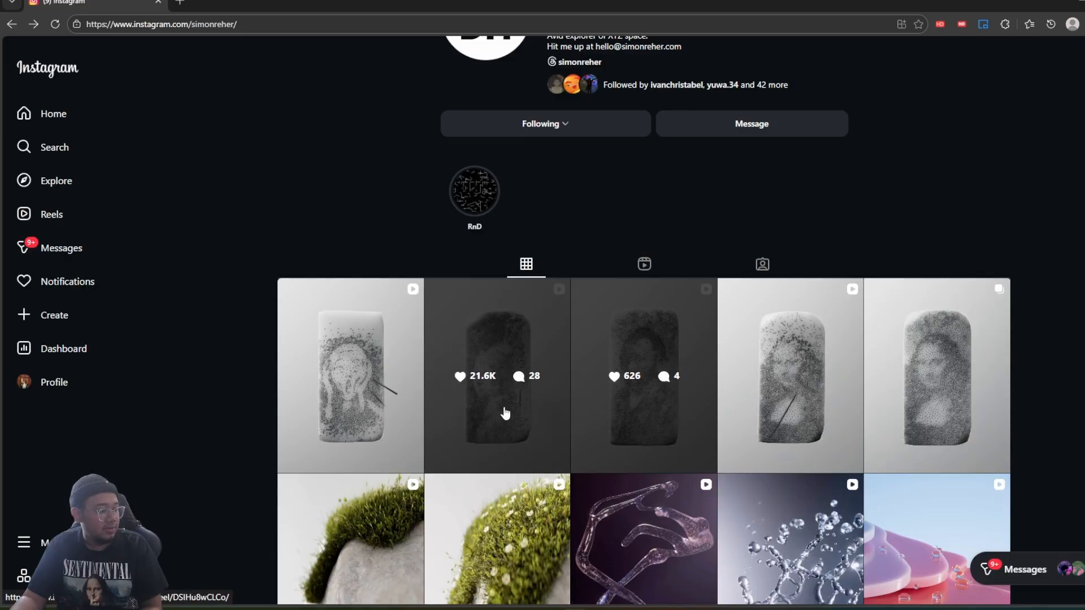
View the Memory Erasers posts of Girl with a Pearl Earring and Mona Lisa on the artist's Instagram profile
click(475, 431)
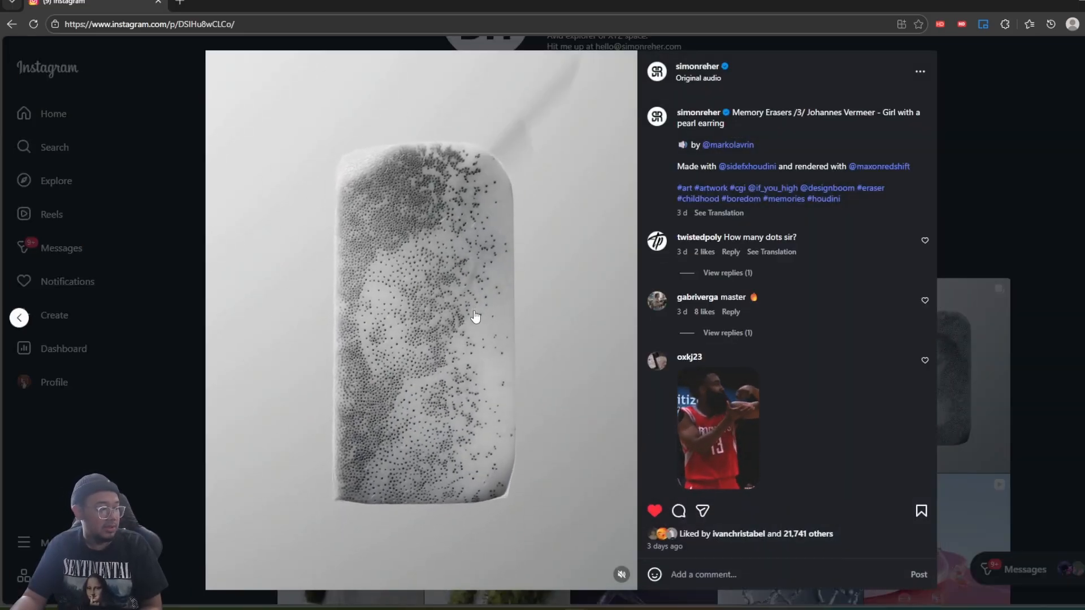
click(1028, 272)
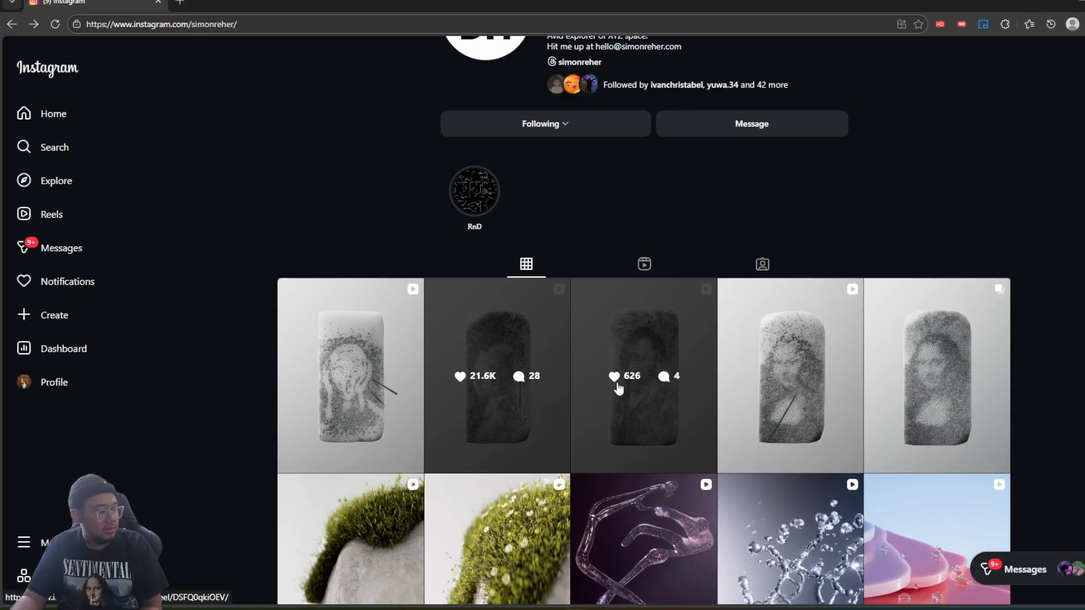
click(775, 405)
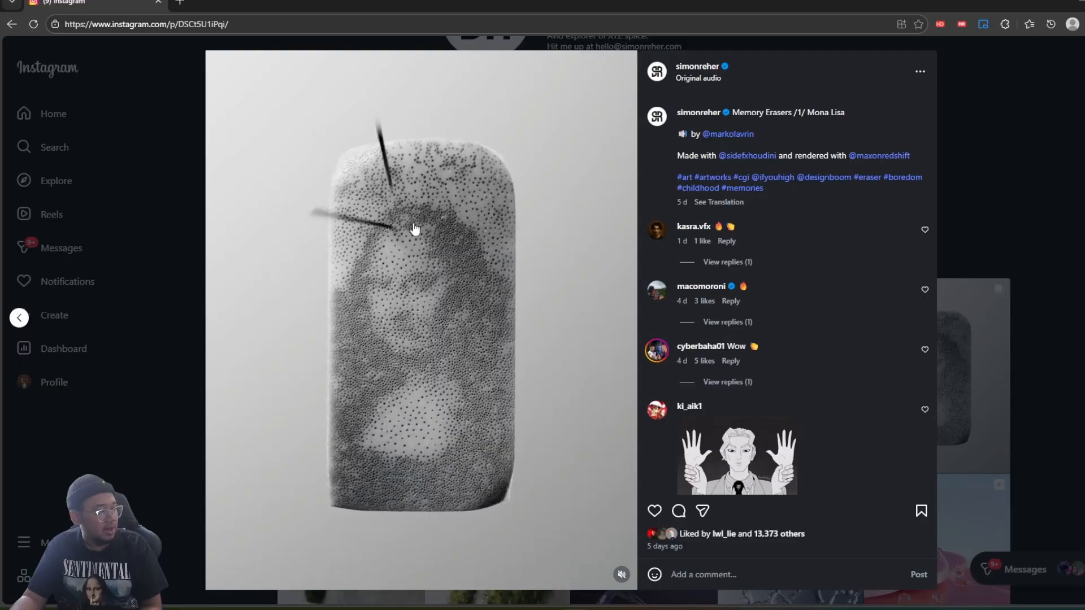
click(995, 228)
click(513, 401)
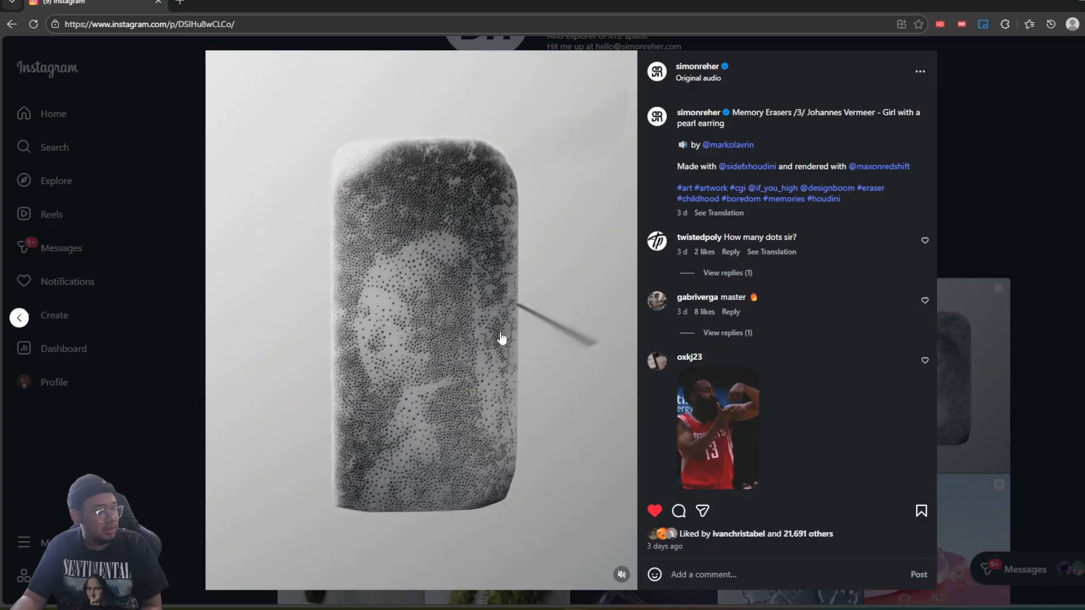
click(983, 282)
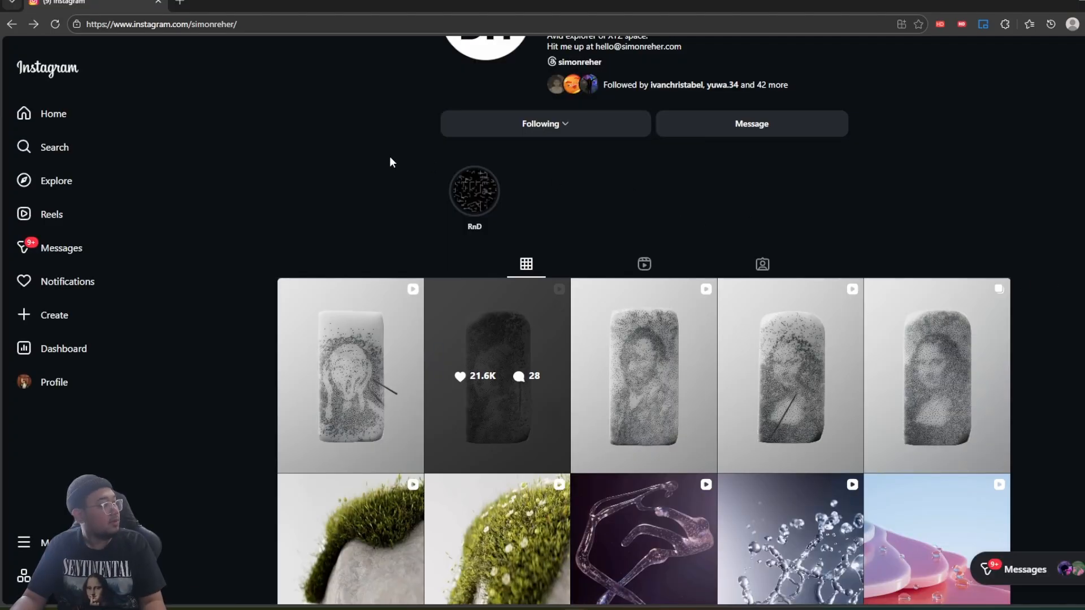
Examine the artist's profile header, including the display name, and look over the grid of eraser posts
scroll(765, 243, up, 2)
scroll(693, 290, down, 1)
scroll(695, 290, up, 1)
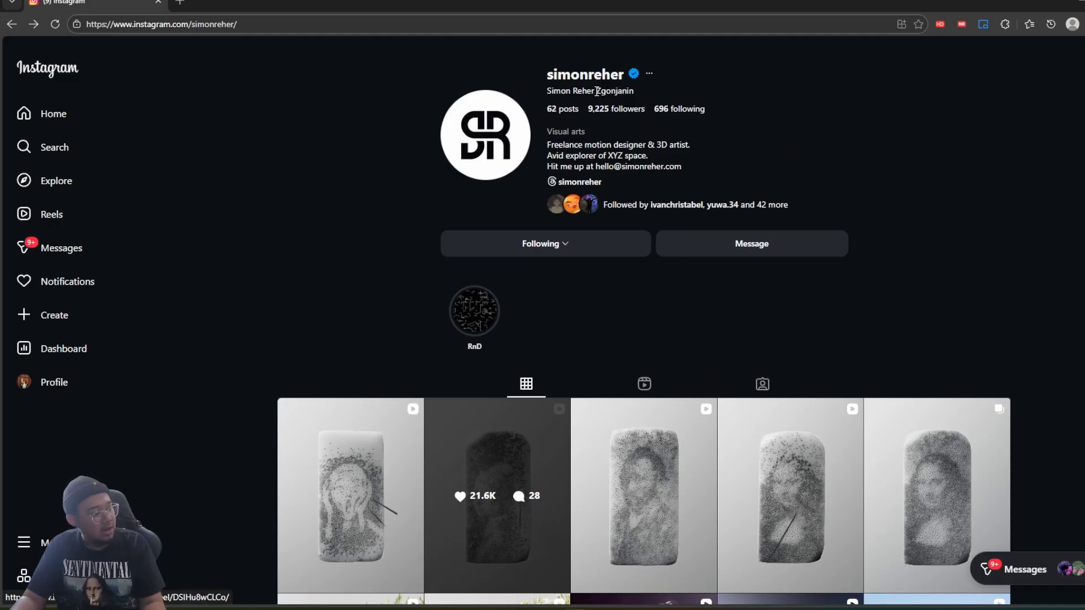
drag(597, 91, 637, 91)
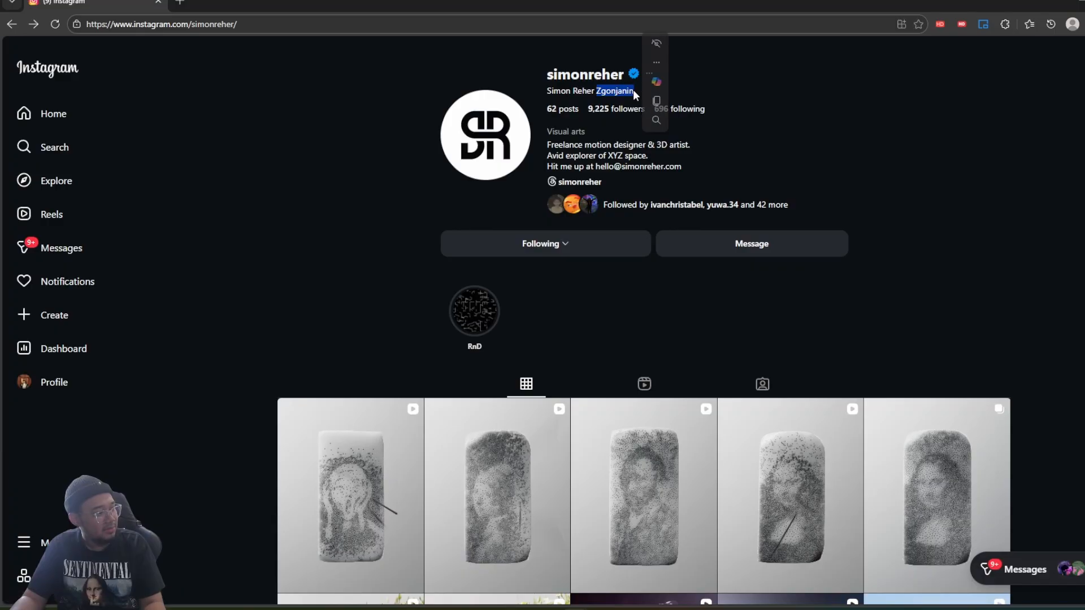
click(749, 323)
scroll(486, 300, down, 1)
scroll(808, 285, up, 1)
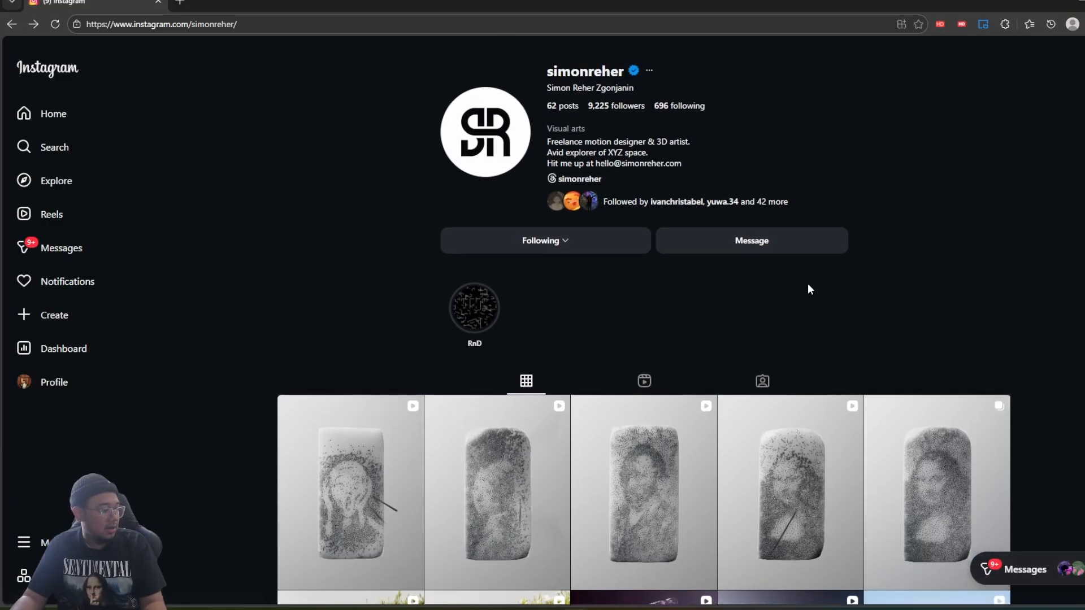
scroll(904, 286, down, 4)
scroll(1050, 268, up, 4)
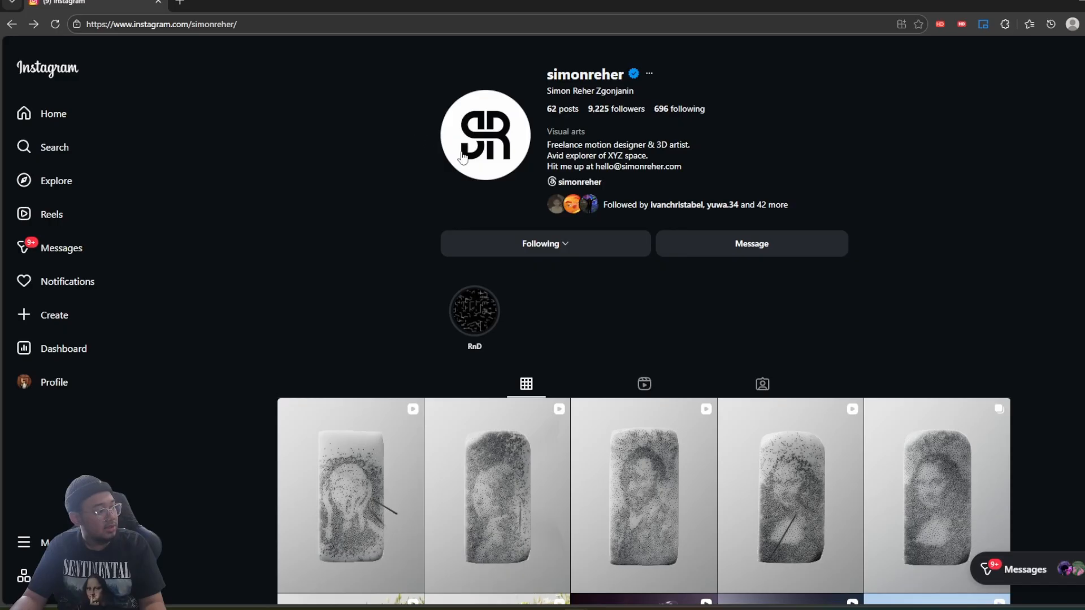
Switch to Houdini and examine the eraser setup's node network, from the full overview to the Base Shape and Scatter Prep groups
mouse_move(637, 598)
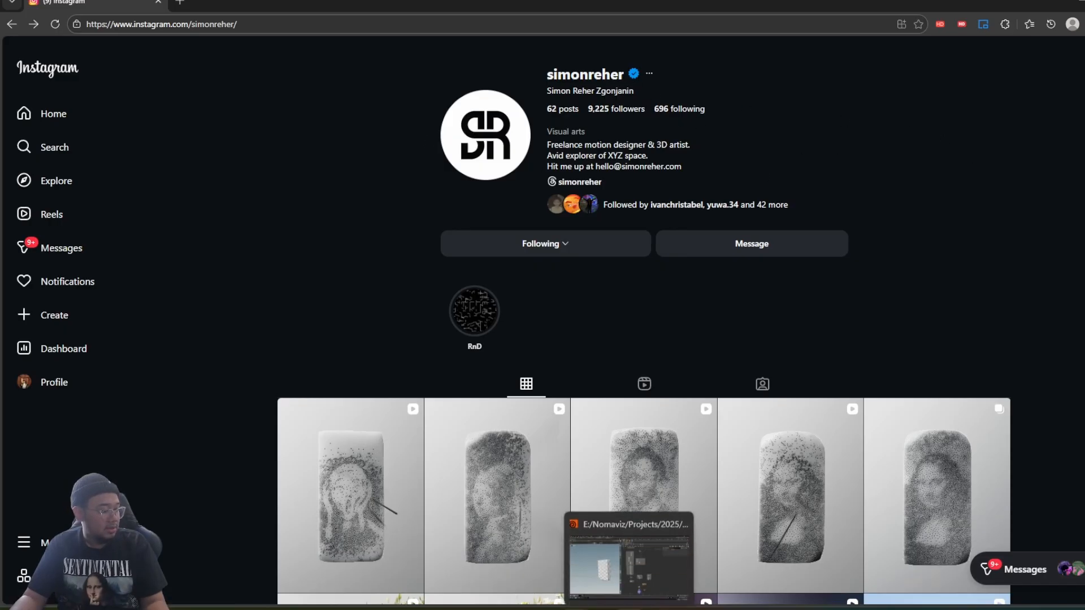
click(675, 525)
scroll(669, 327, down, 3)
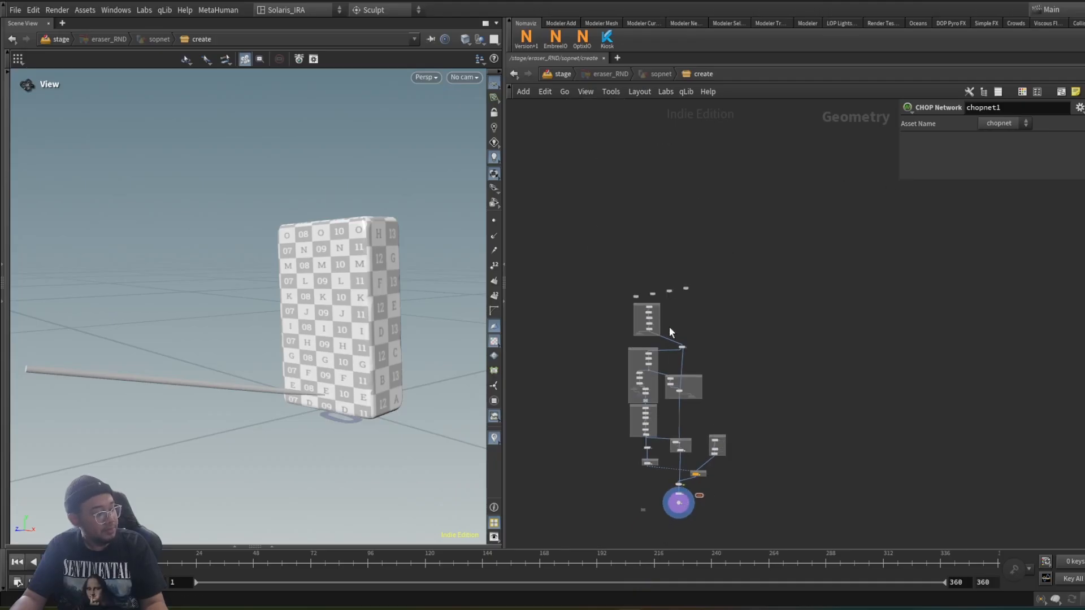
scroll(660, 365, up, 10)
scroll(651, 141, down, 10)
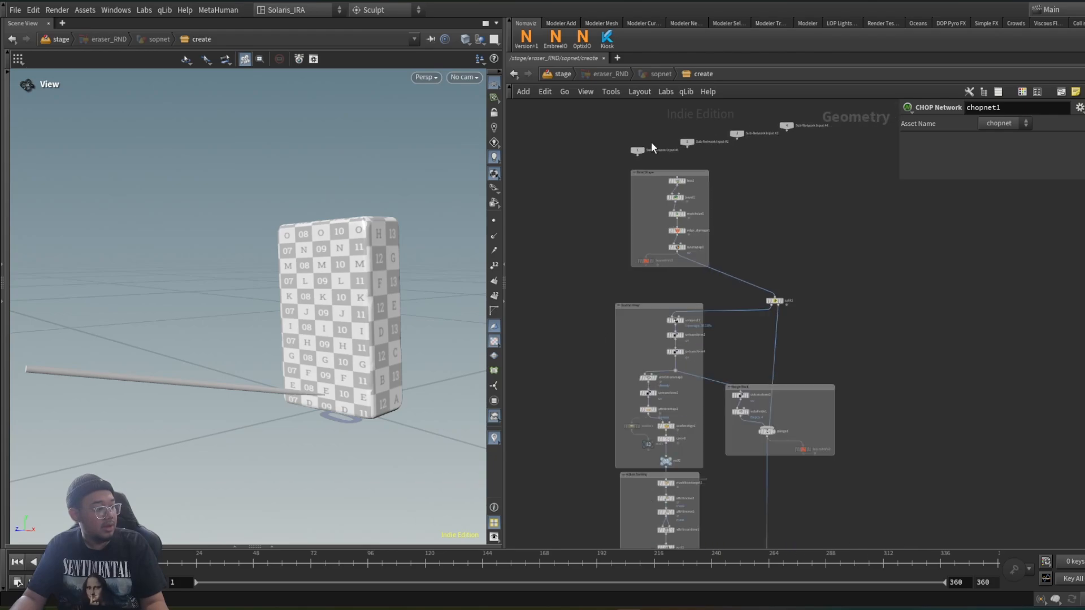
scroll(664, 137, up, 2)
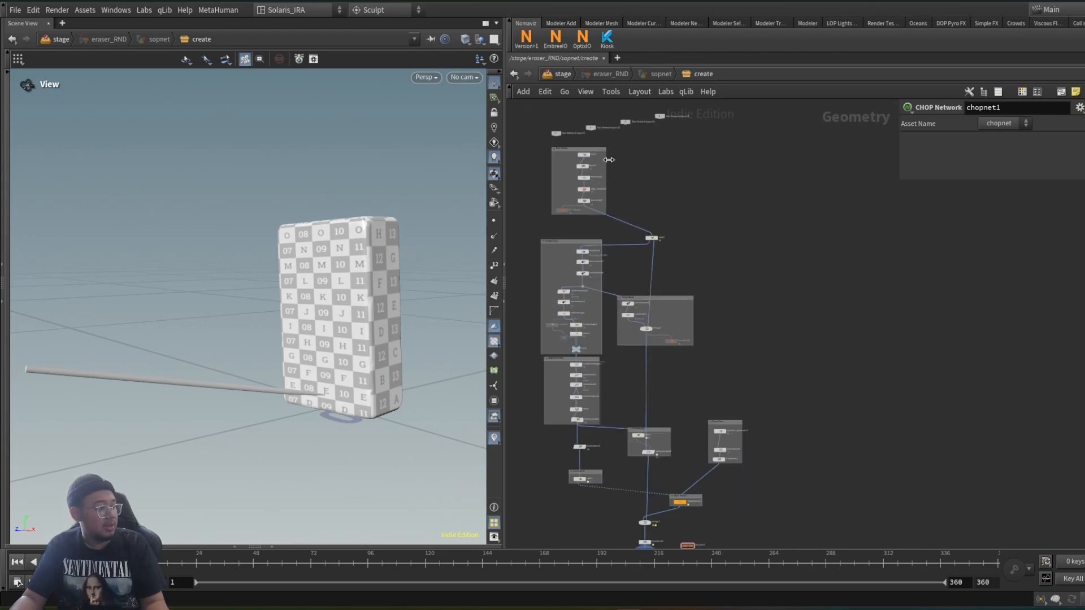
scroll(550, 139, up, 3)
scroll(735, 266, down, 5)
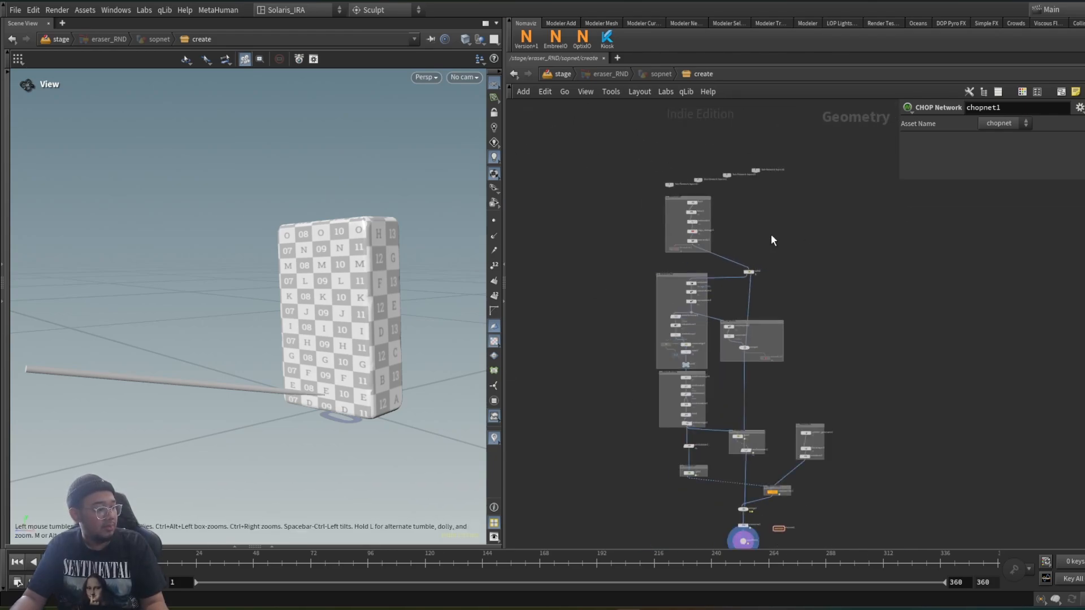
scroll(695, 224, up, 3)
scroll(636, 235, up, 3)
scroll(621, 203, down, 1)
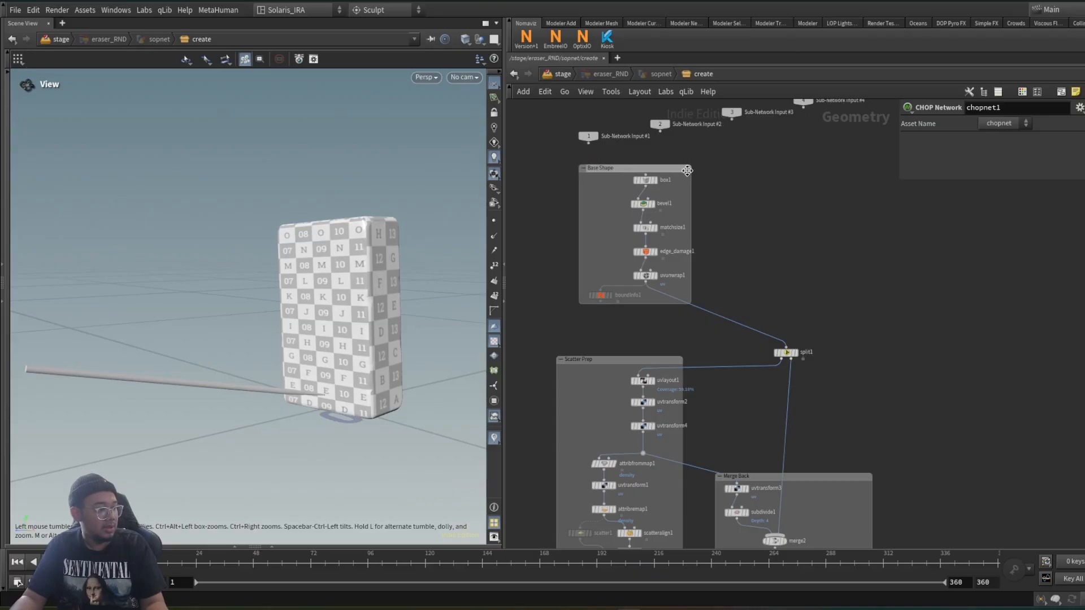
Examine the rest of the network, including the pencil, hit transfer and playblast nodes and the Merge Back group
scroll(687, 171, down, 5)
scroll(694, 481, up, 4)
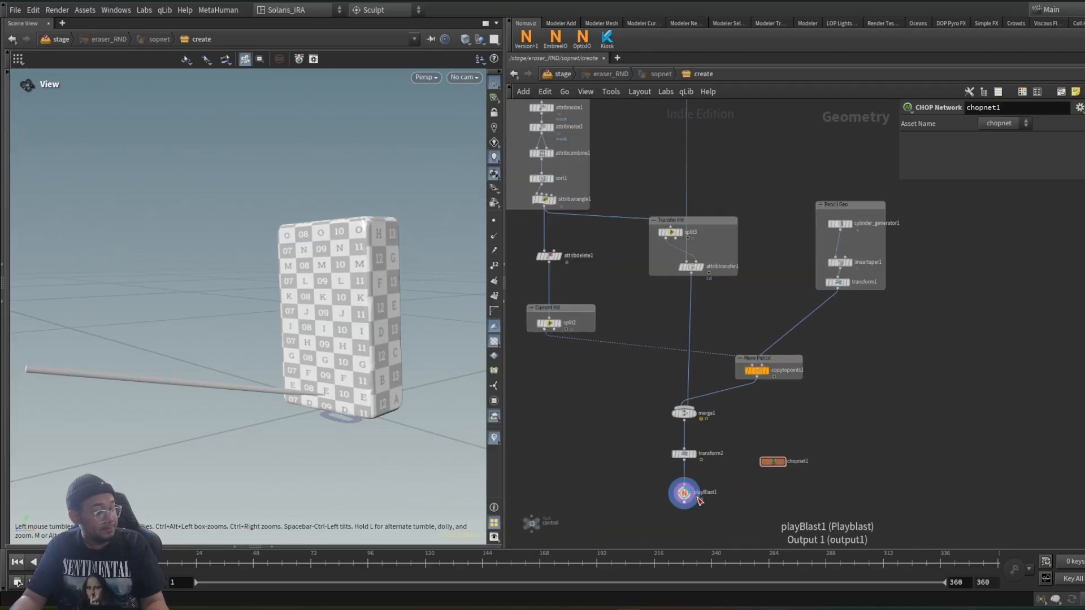
scroll(697, 501, up, 3)
scroll(769, 510, down, 4)
scroll(685, 280, down, 2)
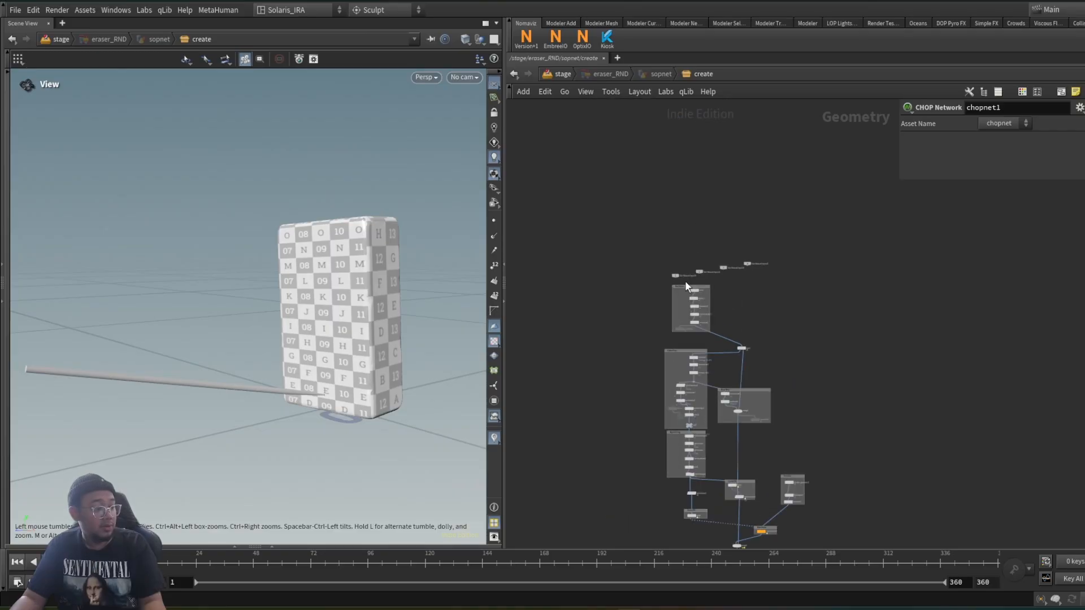
scroll(744, 367, up, 3)
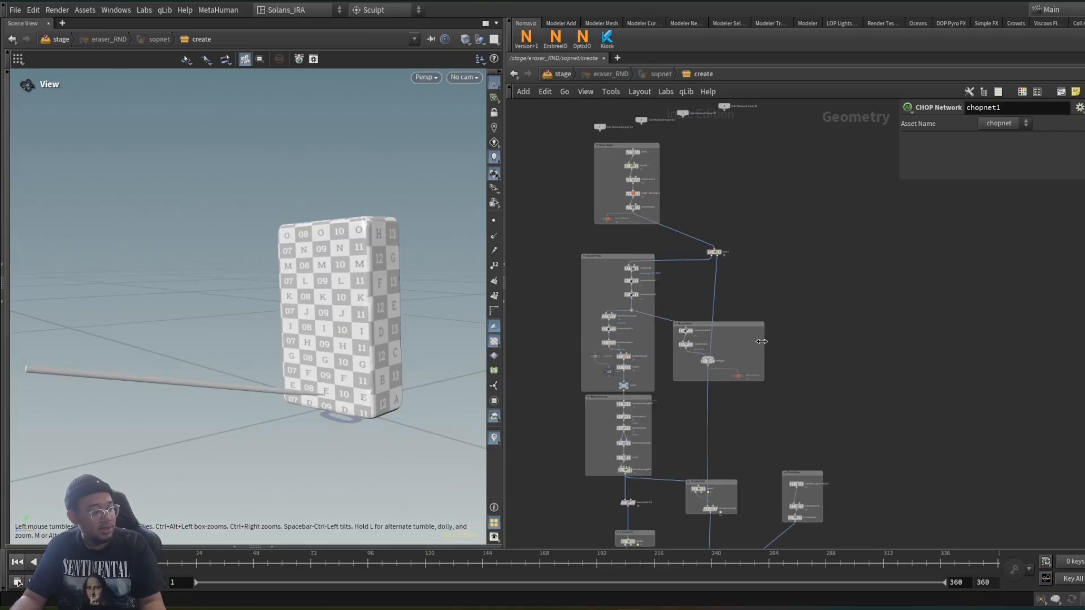
scroll(763, 400, down, 3)
scroll(769, 374, up, 3)
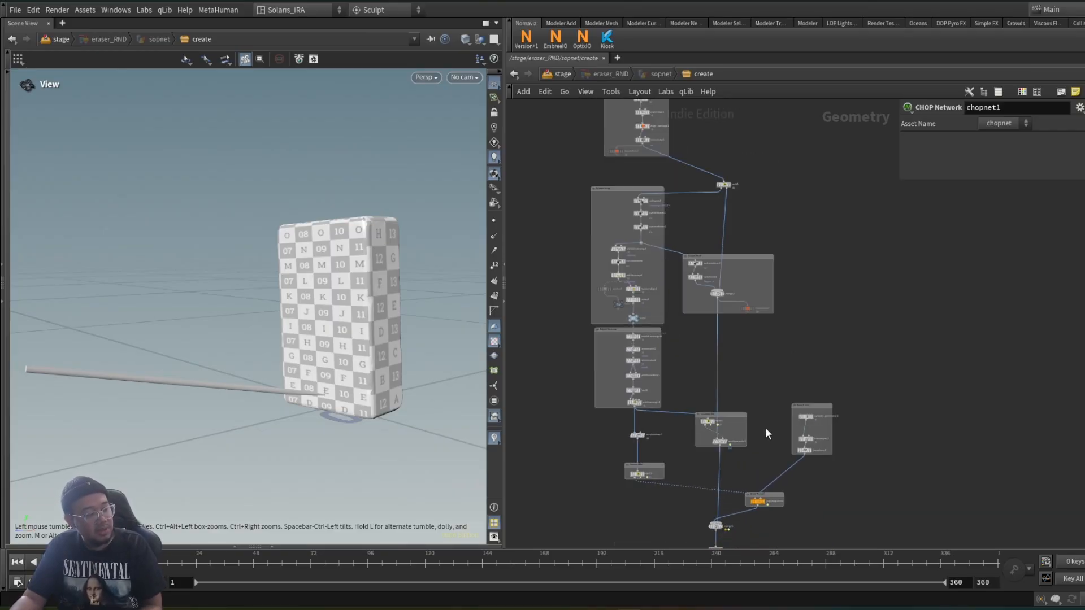
scroll(726, 287, up, 3)
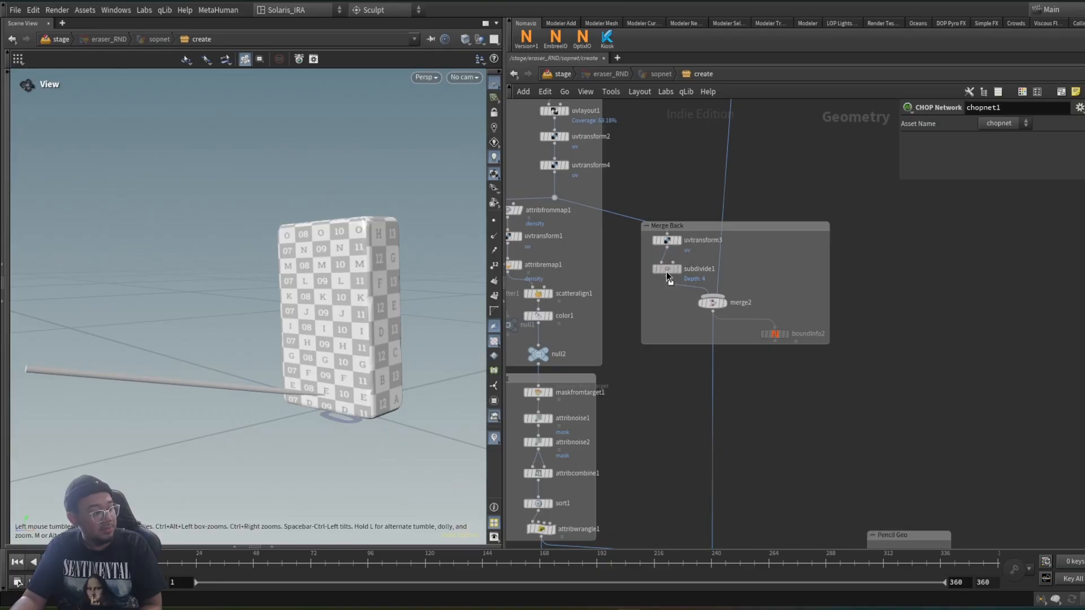
scroll(769, 294, down, 3)
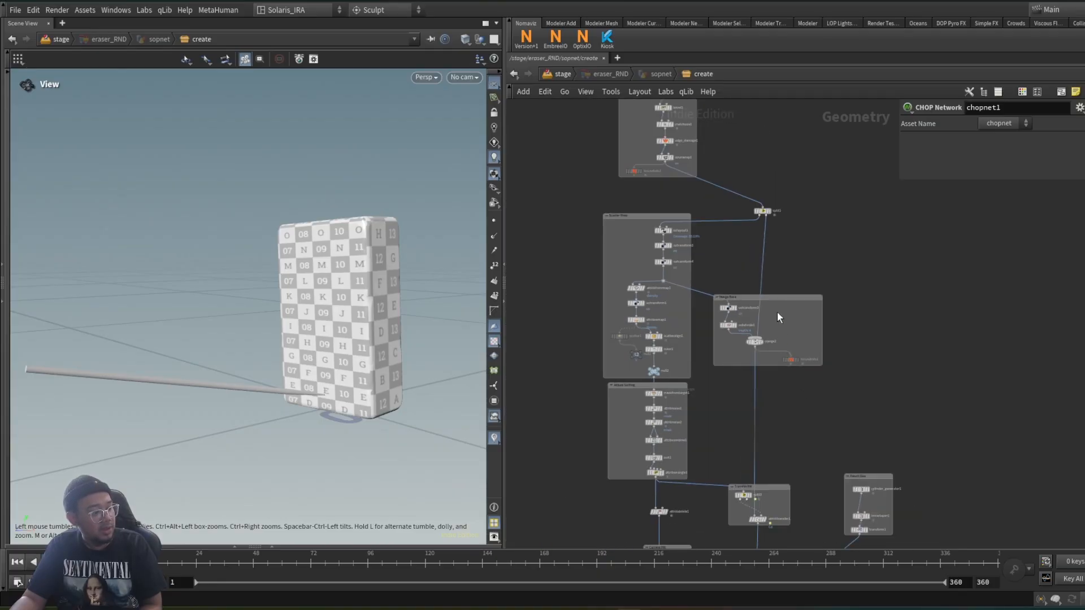
scroll(667, 171, up, 2)
scroll(663, 144, up, 3)
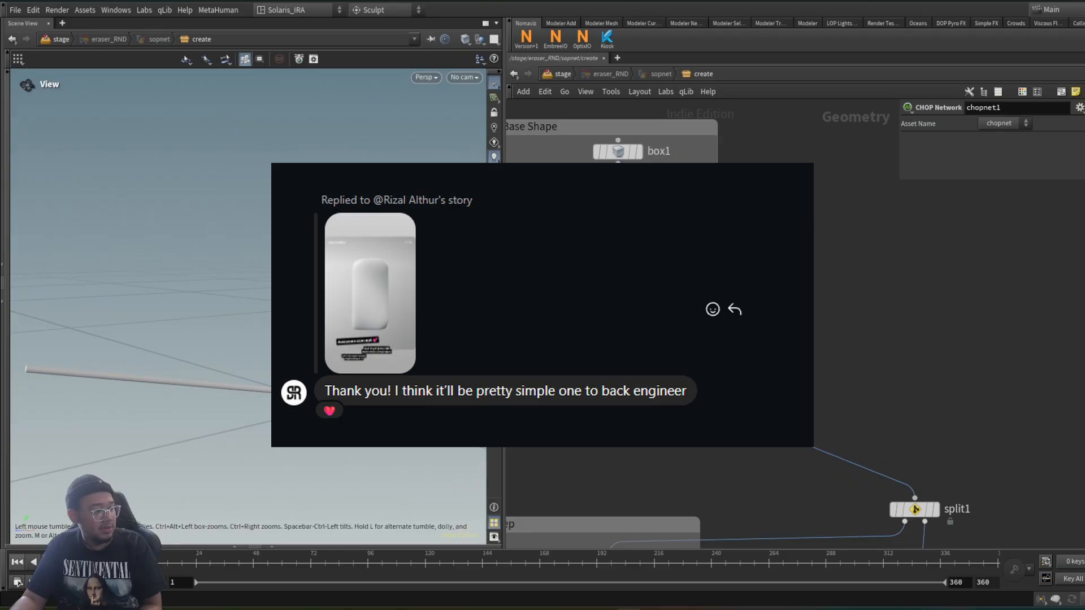
Select the whole Base Shape group with its nodes to point it out, and clear the group selection
scroll(822, 273, down, 5)
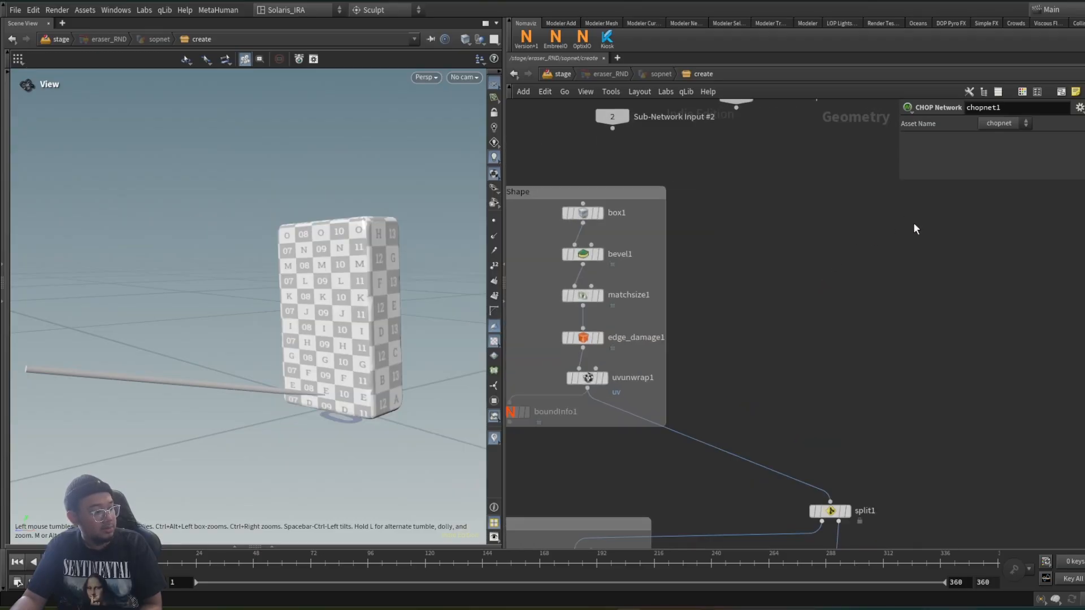
scroll(843, 225, down, 2)
drag(590, 188, 802, 334)
scroll(808, 204, up, 2)
scroll(593, 195, up, 2)
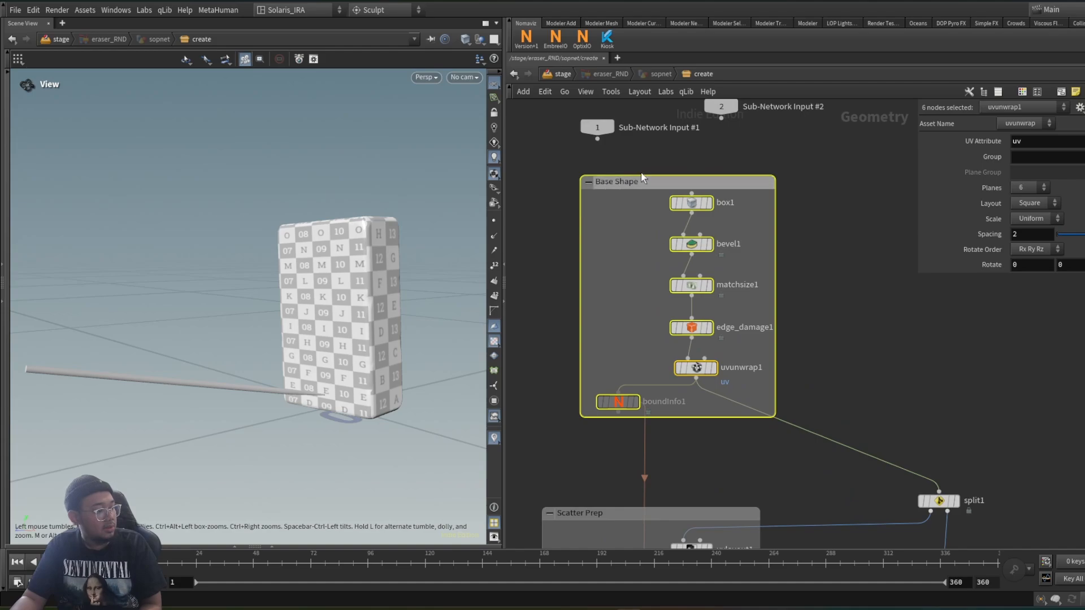
click(719, 166)
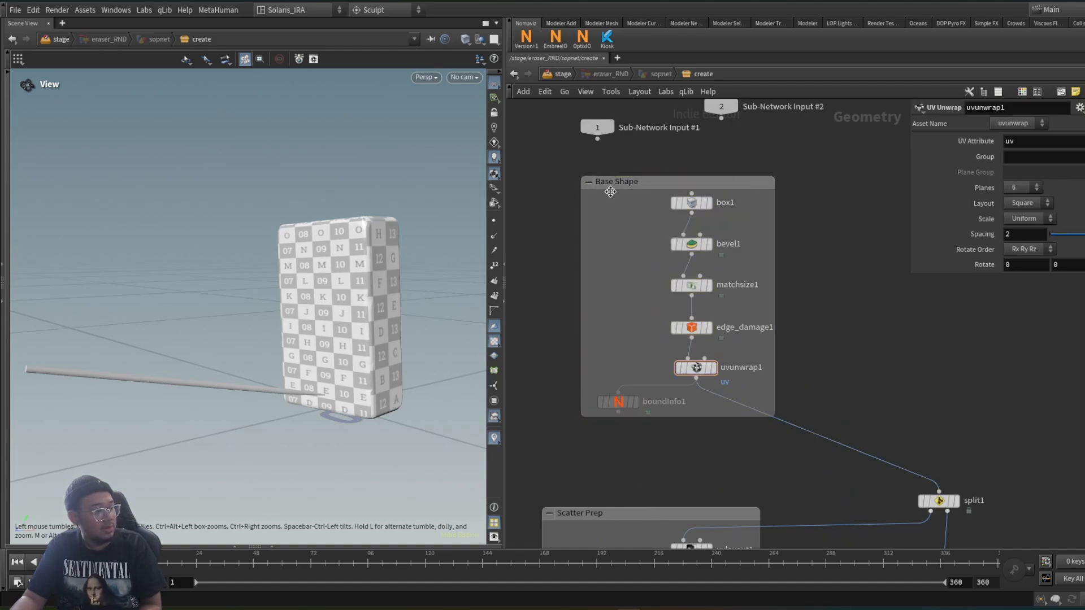
Display the box1 node's result, show its parameters and inspect the plain box in the viewport
click(711, 206)
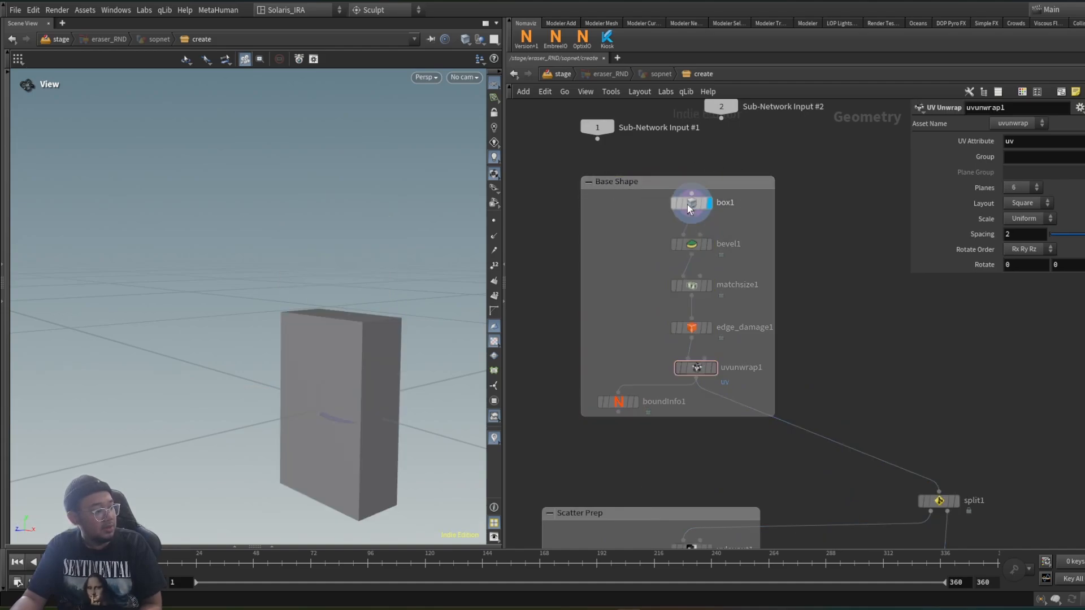
click(690, 205)
mouse_move(346, 344)
mouse_down()
mouse_move(398, 332)
mouse_move(357, 345)
mouse_up()
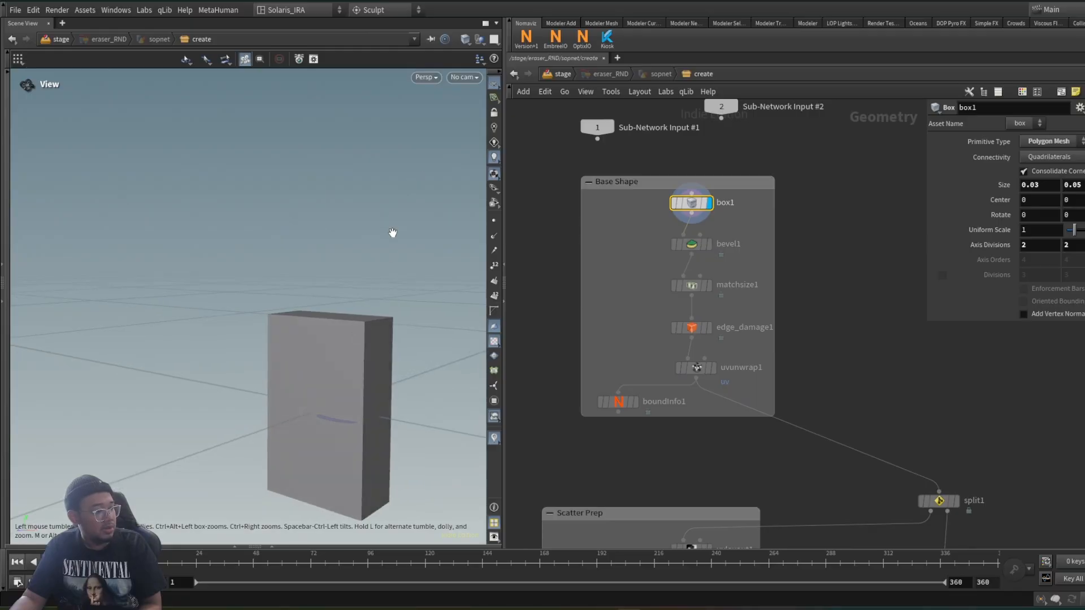
drag(392, 233, 375, 403)
drag(375, 285, 359, 331)
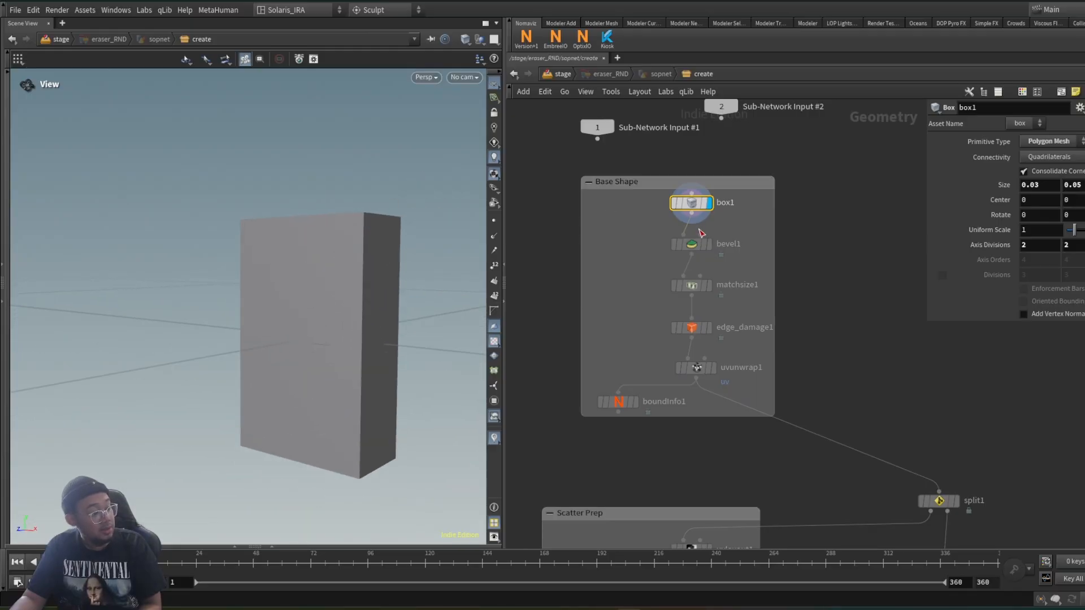
Display the bevel1 node's result, inspect the rounded edges up close and show the node's parameters
click(708, 245)
scroll(344, 225, up, 3)
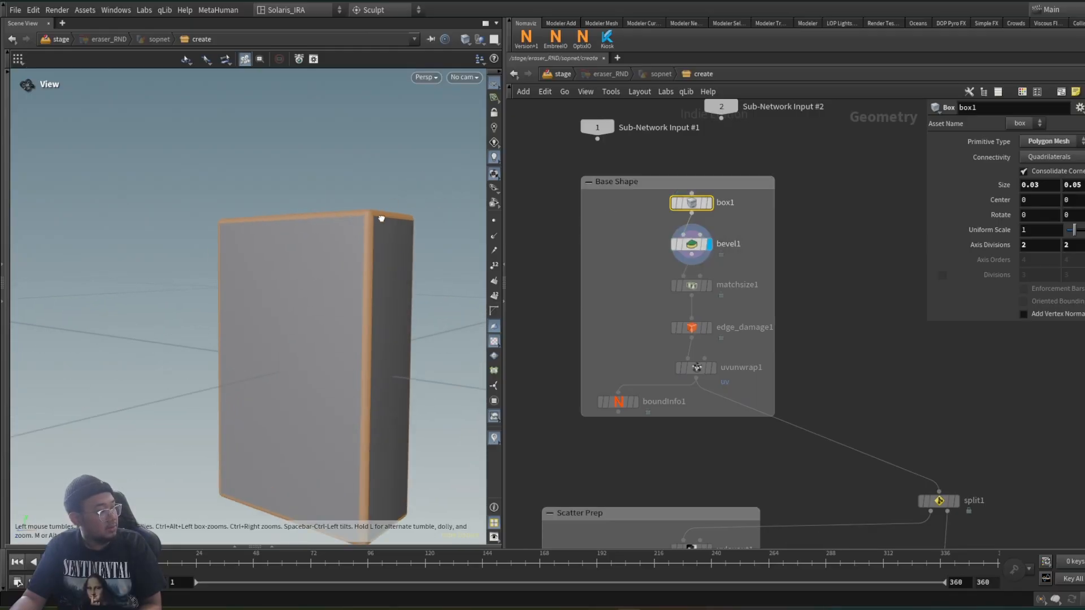
drag(381, 218, 383, 221)
scroll(382, 221, up, 2)
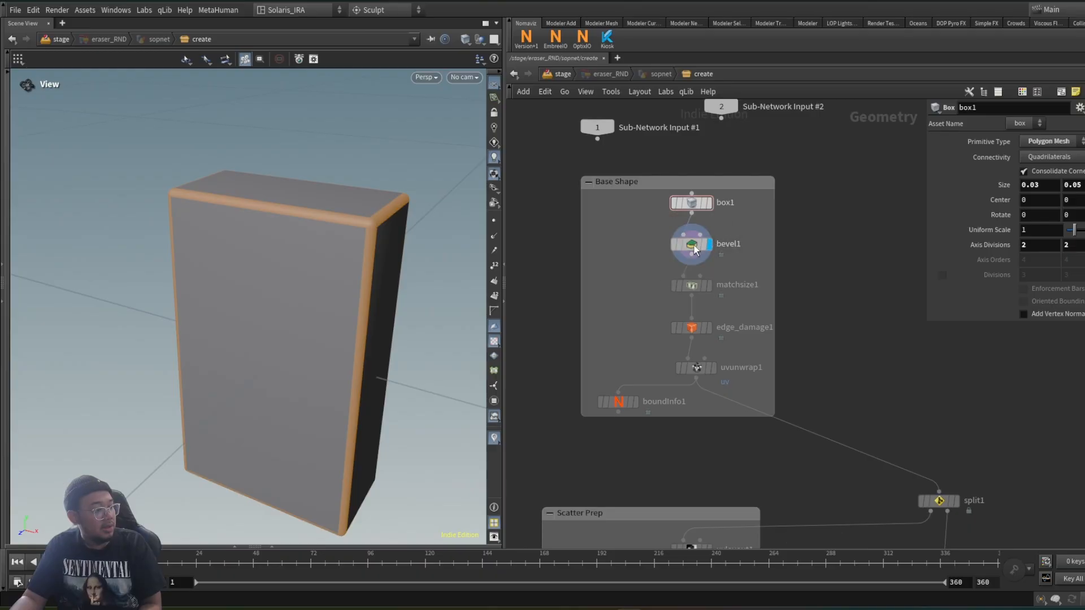
click(694, 245)
Narrow the parameter area of bevel1 so the Base Shape nodes and their names have more room
scroll(570, 321, down, 2)
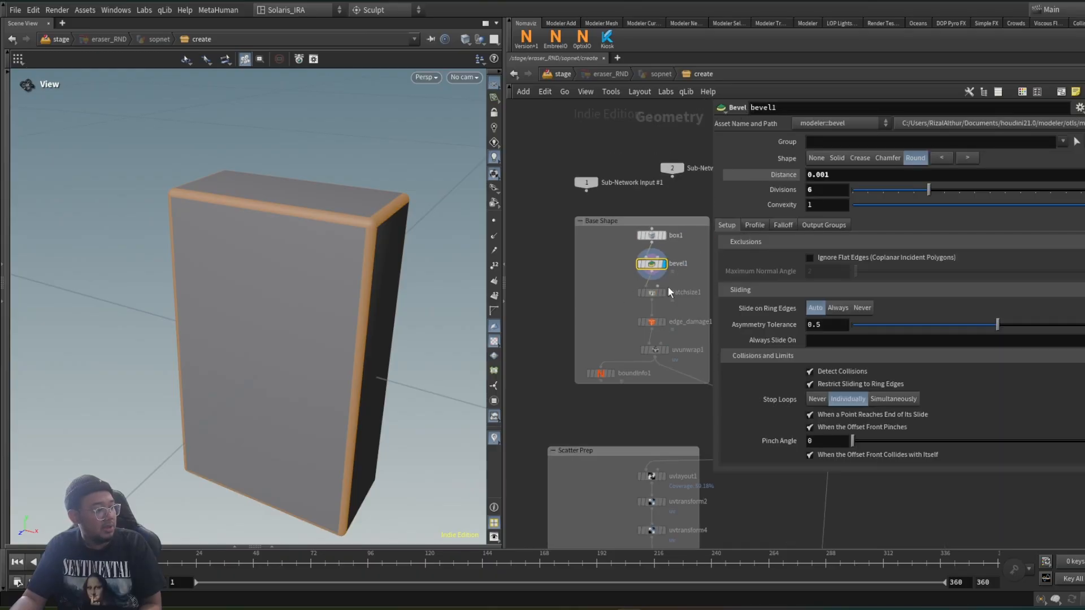
scroll(669, 286, up, 1)
drag(713, 273, 809, 273)
scroll(669, 269, up, 3)
scroll(669, 272, up, 2)
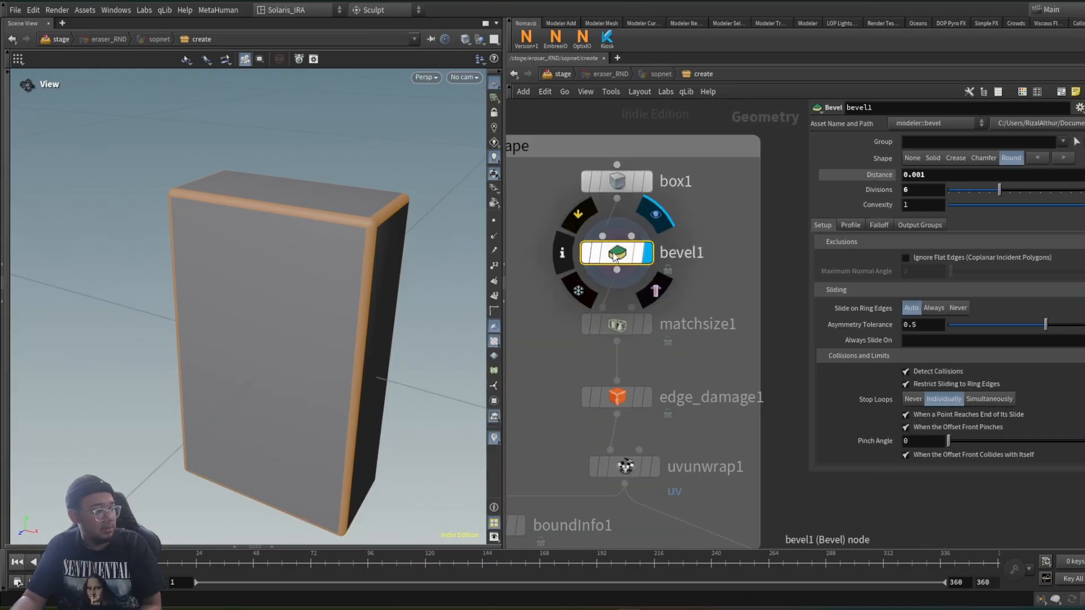
scroll(669, 254, up, 2)
scroll(668, 253, down, 2)
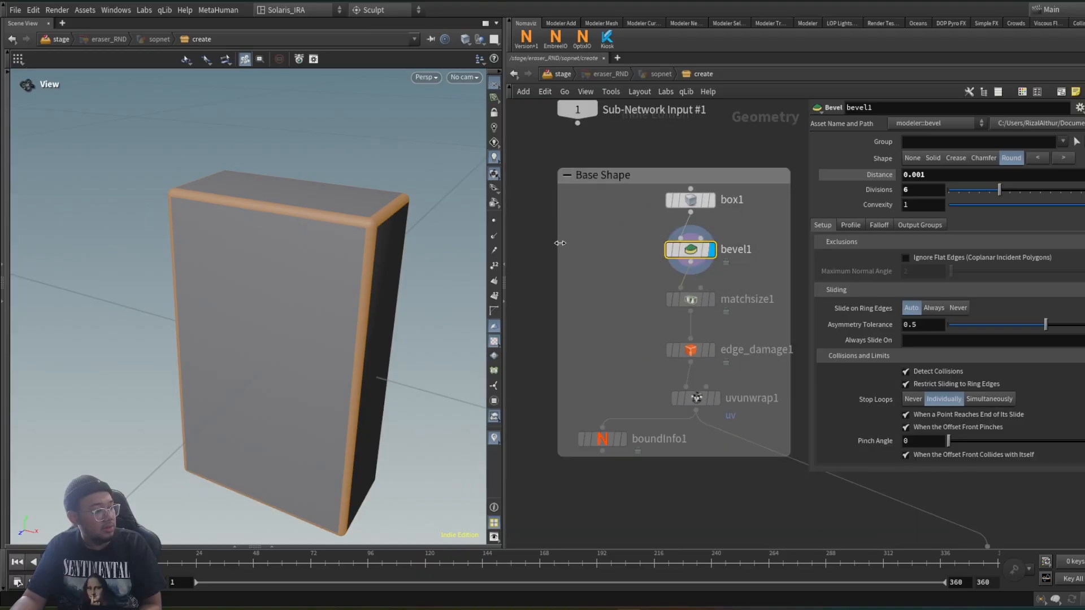
Add a PolyBevel node beside bevel1 in the Base Shape group and connect it to the output of box1
key(Tab)
text(bev)
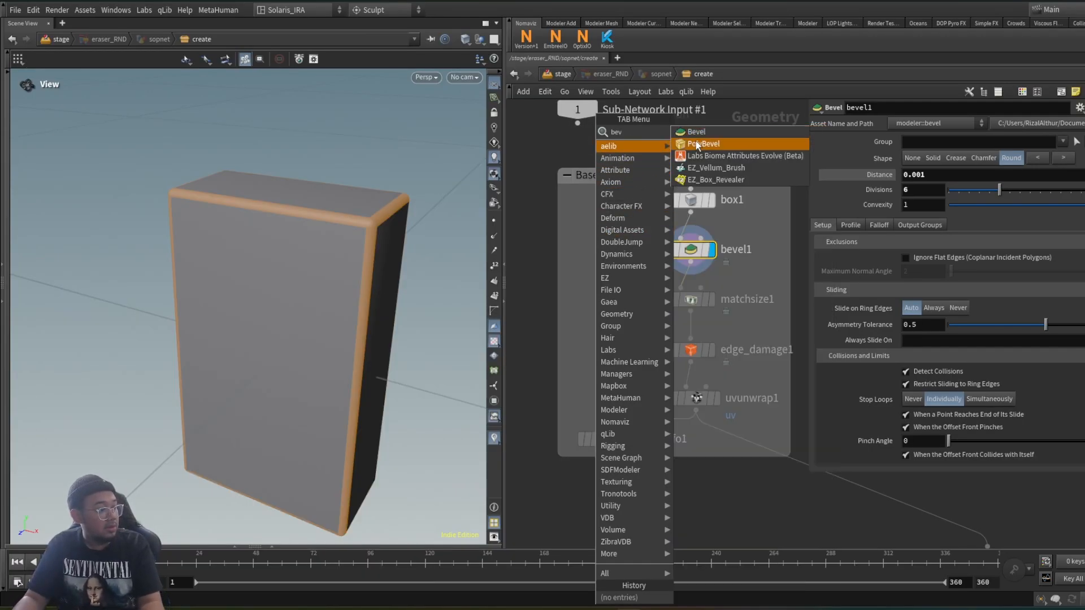
click(701, 143)
click(604, 262)
click(601, 252)
click(691, 213)
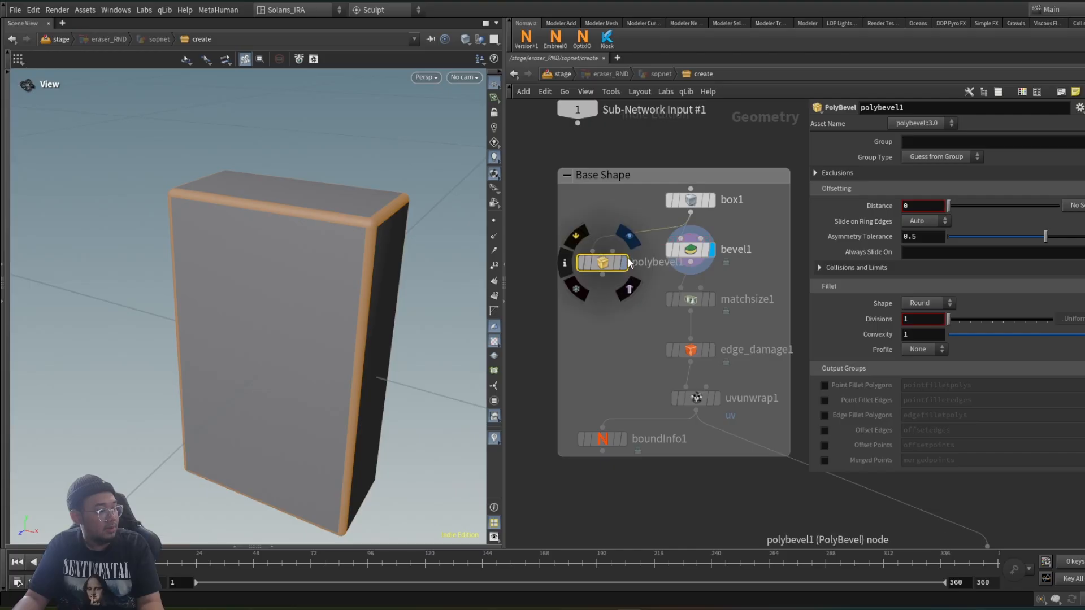
Display polybevel1's result and set its offsetting Distance to .001
click(622, 263)
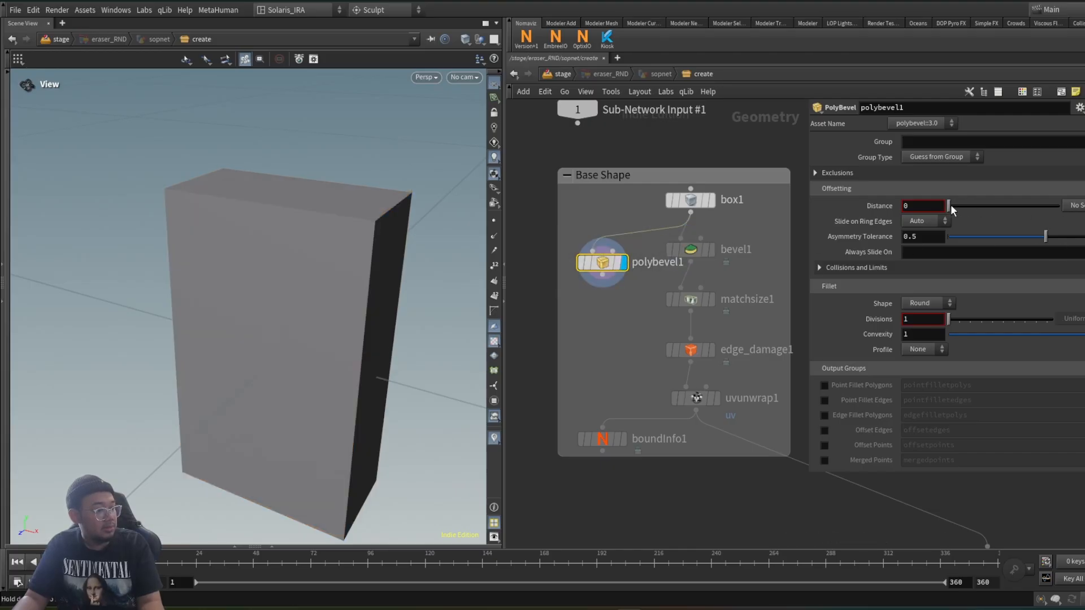
drag(956, 206, 948, 210)
click(922, 207)
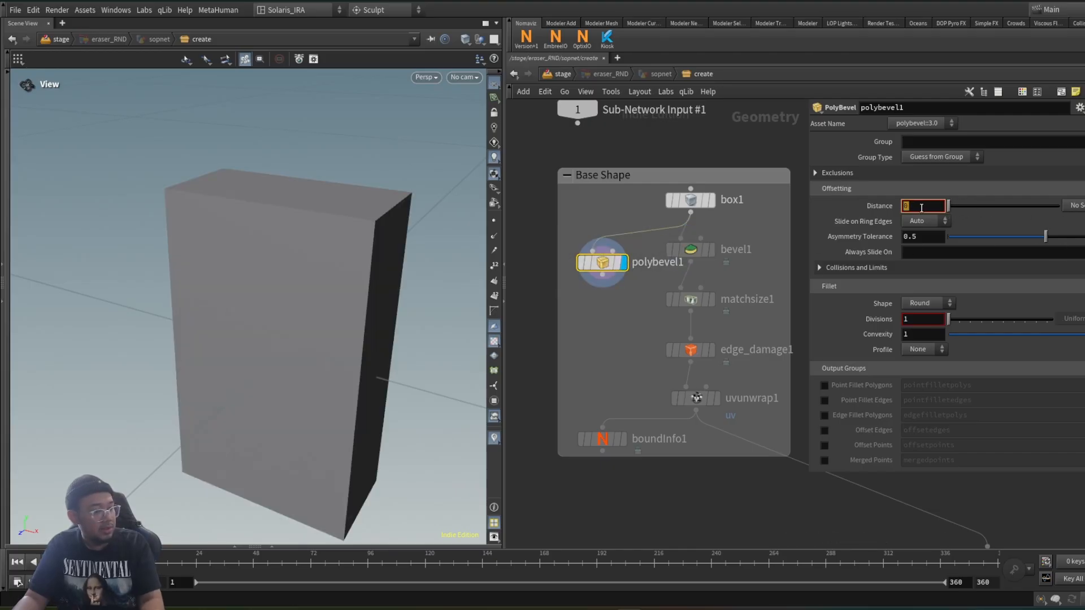
key(Return)
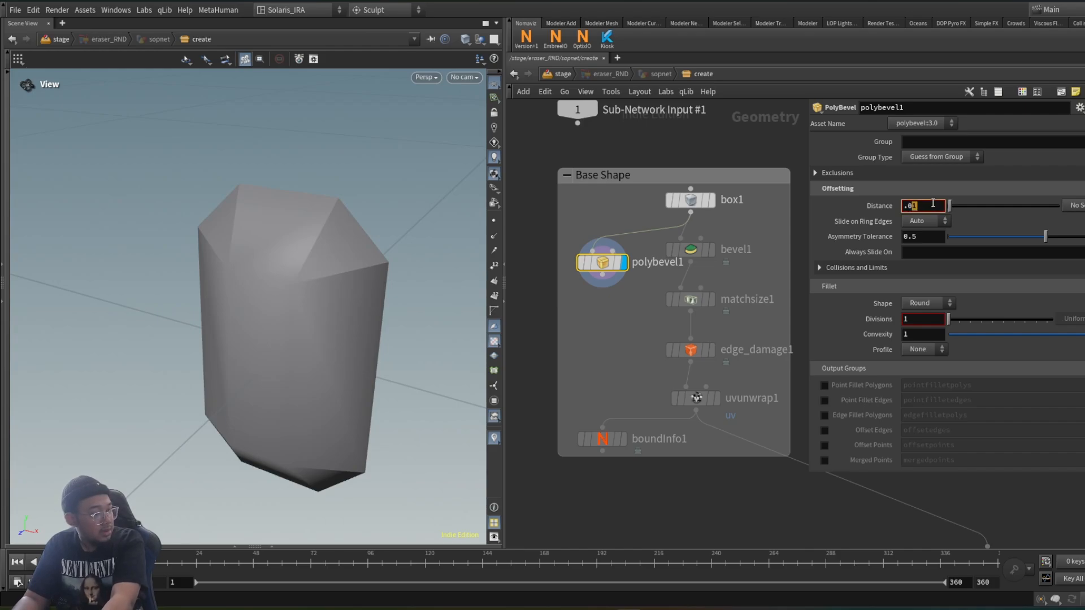
text(1)
key(Return)
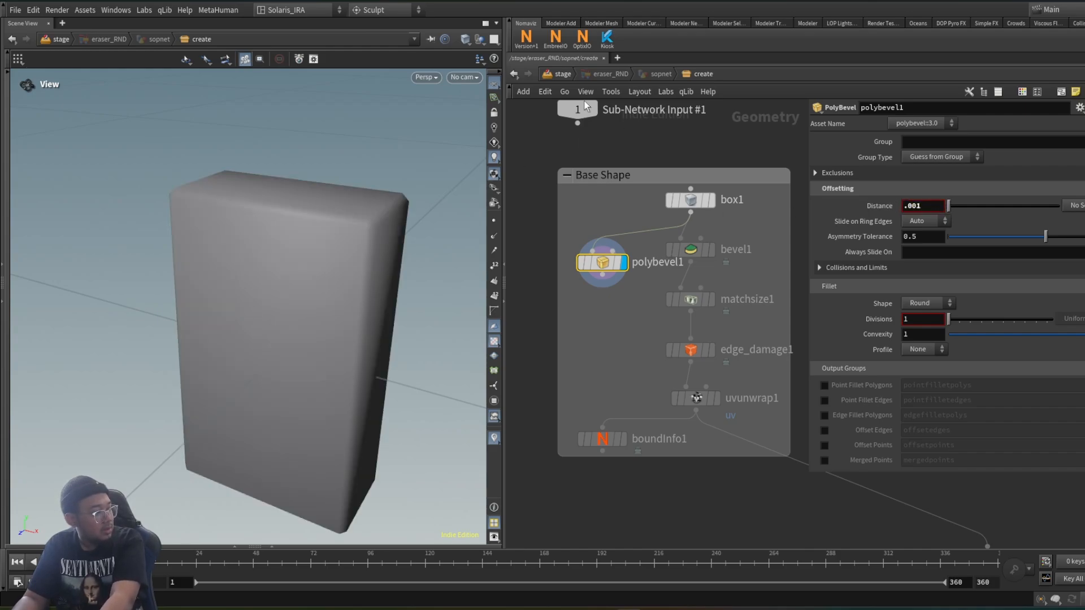
Show wireframe lines over the shaded box and compare the edge divisions of bevel1 and polybevel1
click(489, 62)
click(479, 186)
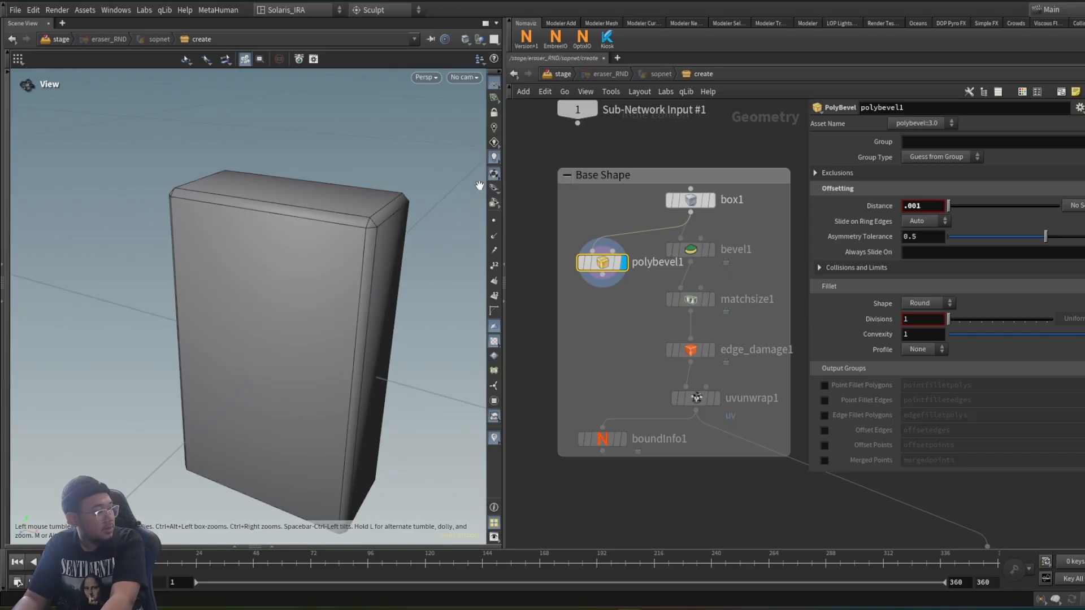
click(691, 249)
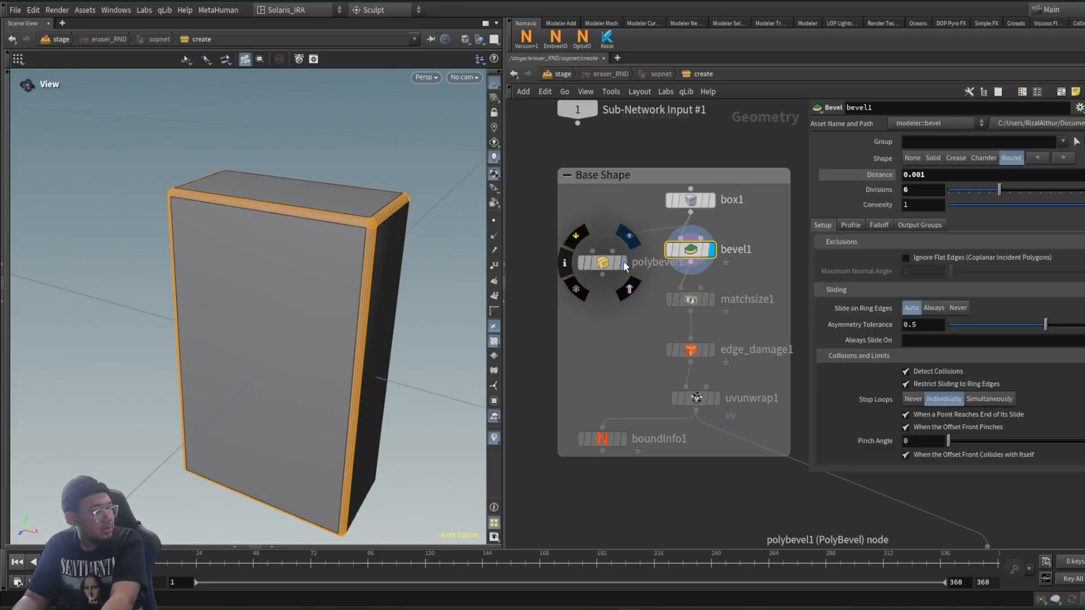
click(609, 265)
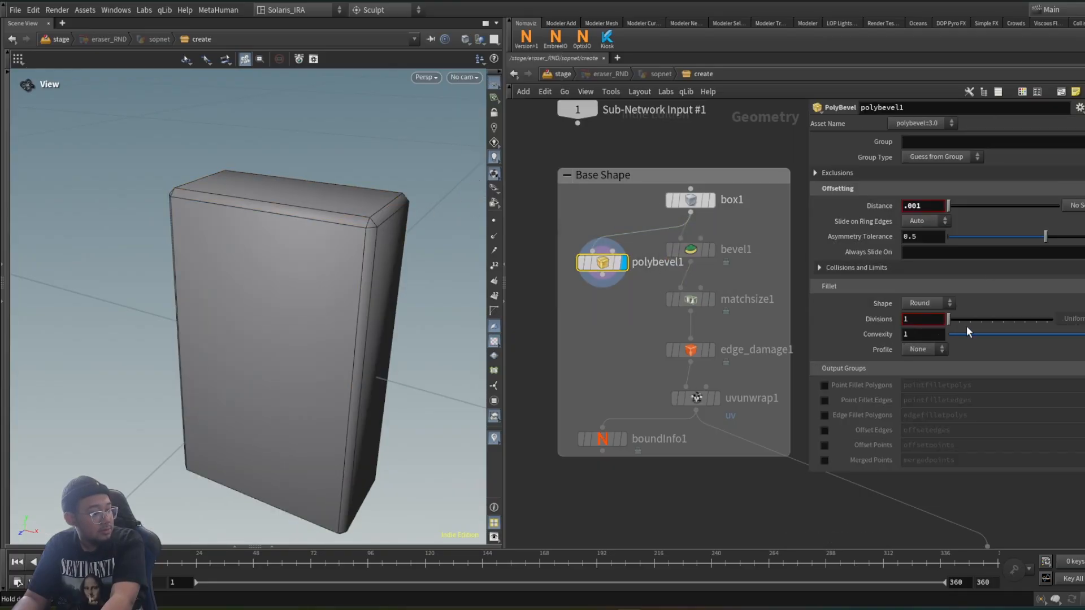
Set polybevel1's fillet Divisions to 4 and place the node level with bevel1
drag(958, 320, 964, 321)
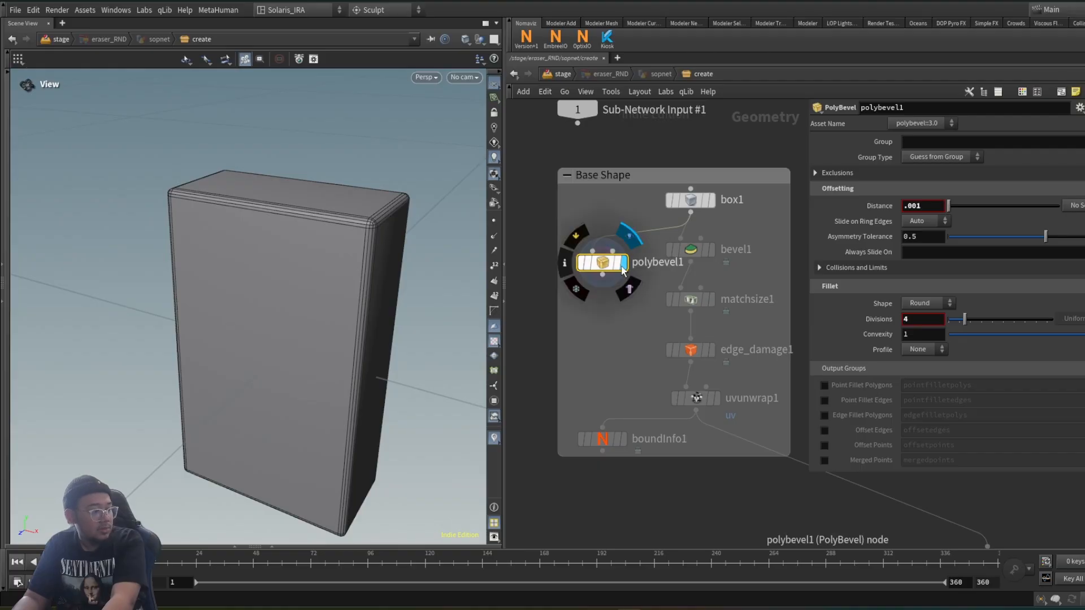
drag(626, 264, 628, 253)
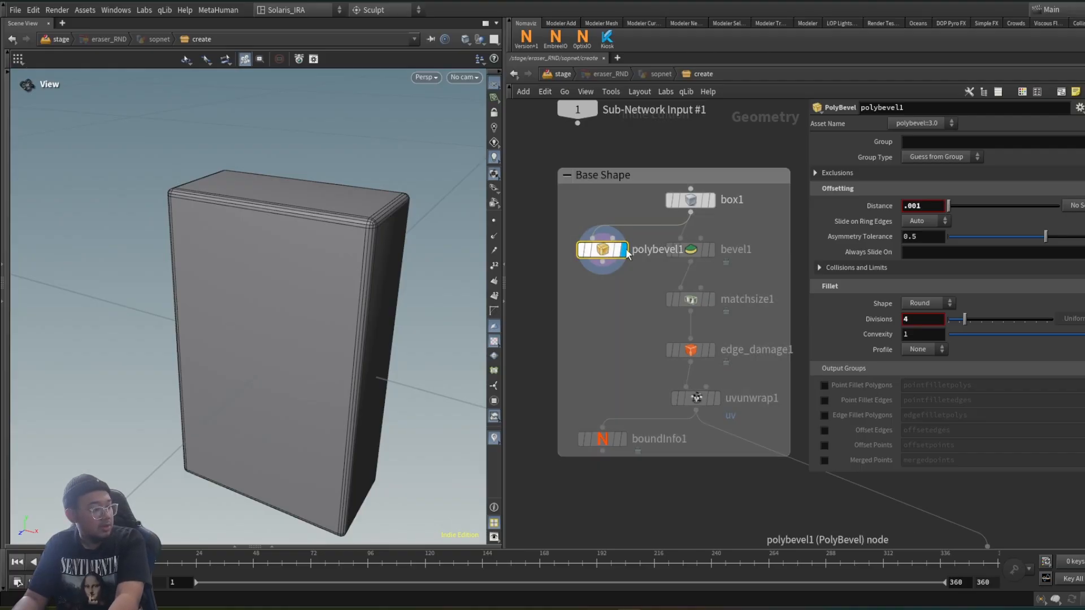
Return the display to bevel1, advance it to matchsize1 and inspect the box's placement relative to the ground
click(711, 252)
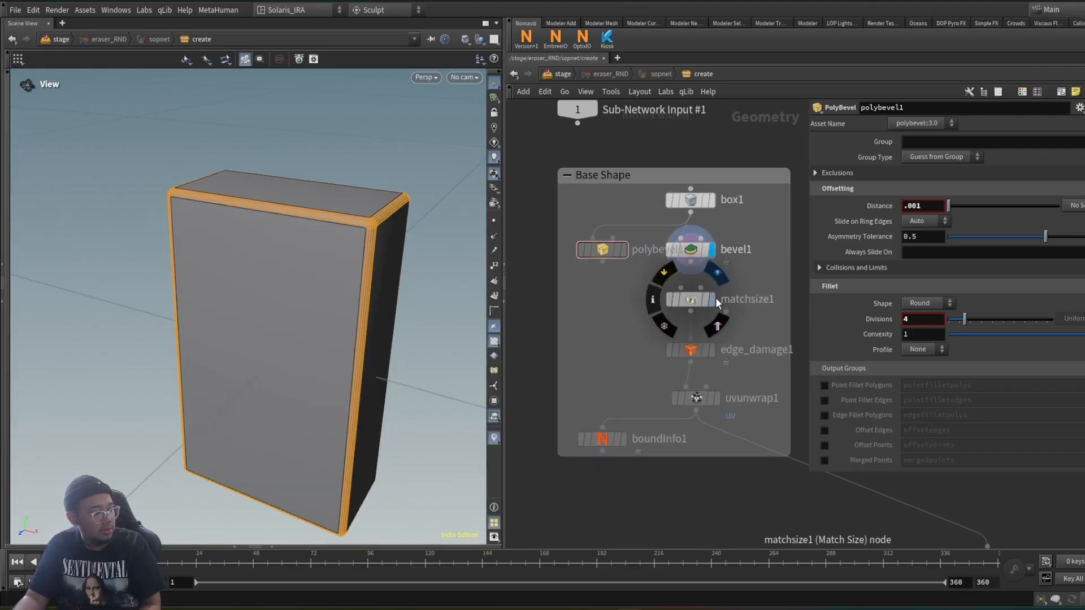
scroll(718, 209, down, 3)
scroll(707, 217, up, 2)
scroll(704, 221, down, 1)
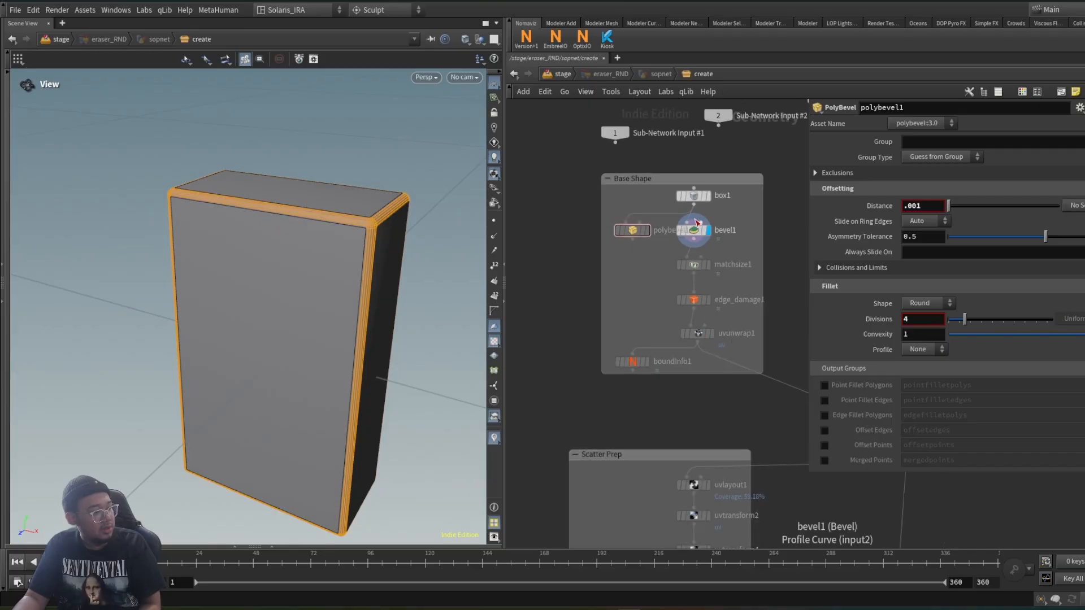
scroll(688, 340, up, 1)
scroll(720, 291, up, 1)
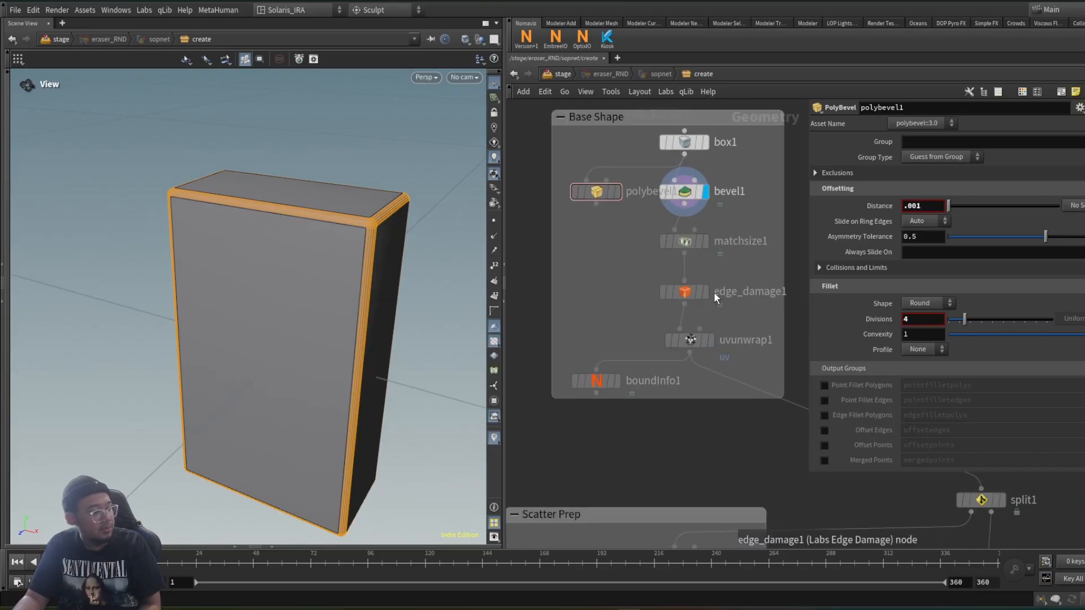
click(707, 241)
scroll(343, 295, down, 6)
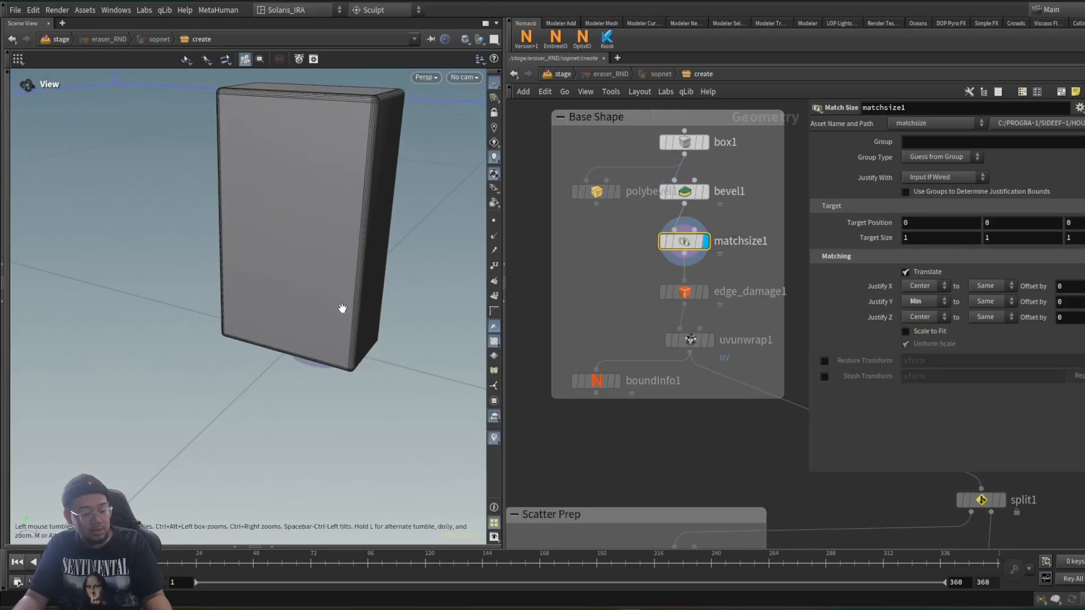
drag(365, 206, 346, 171)
scroll(345, 171, up, 2)
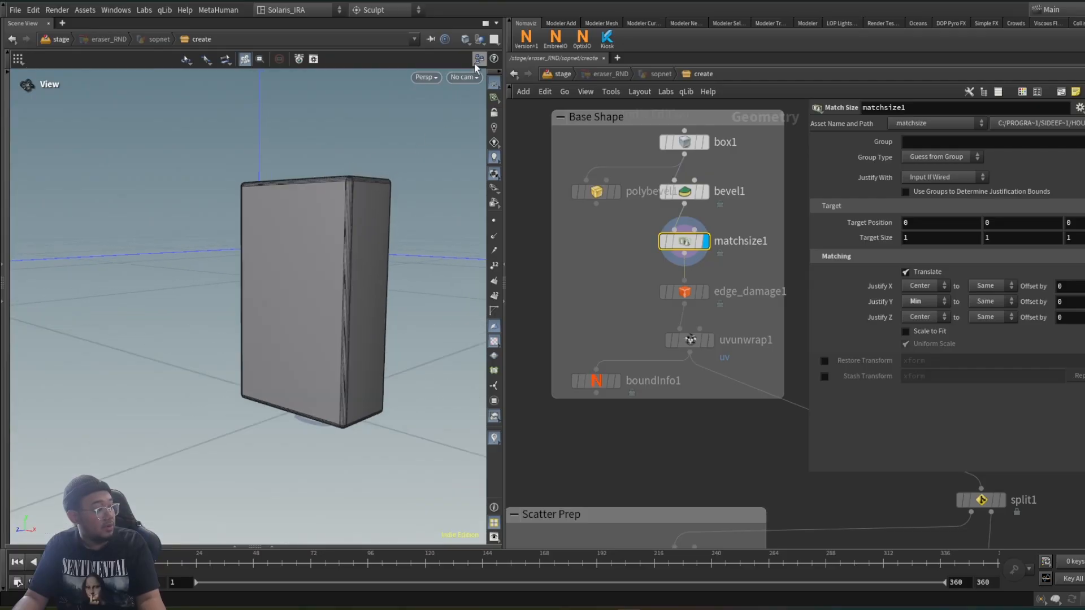
Switch the viewport back to smooth shading without wireframe lines and view the matchsize1 box from several sides
click(465, 39)
click(501, 172)
scroll(388, 226, up, 2)
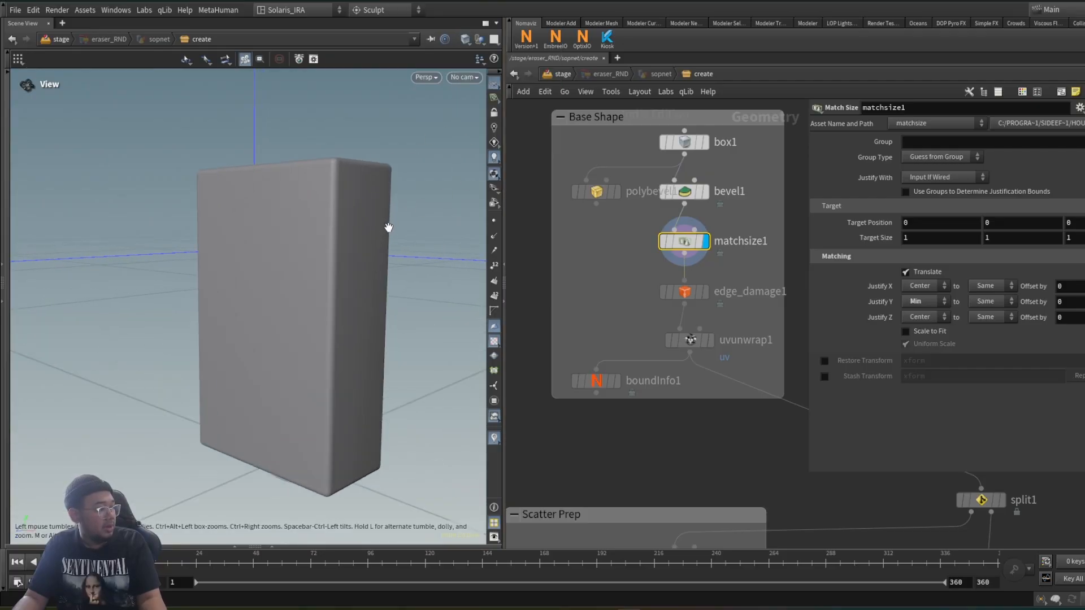
drag(387, 225, 363, 226)
Display edge_damage1's result and inspect the worn edges and corners of the eraser up close
mouse_move(709, 298)
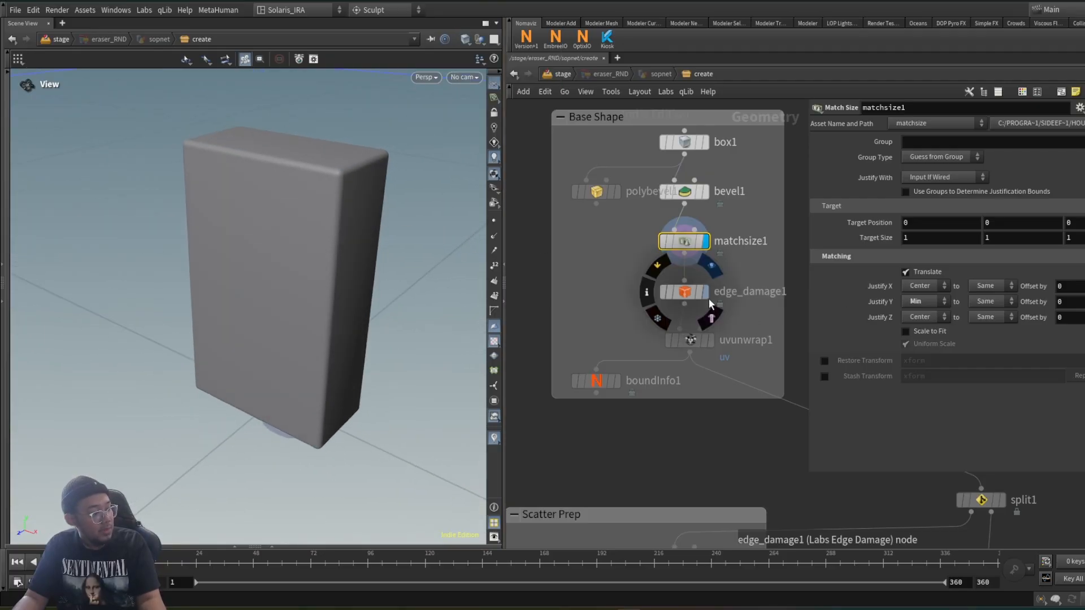
click(709, 298)
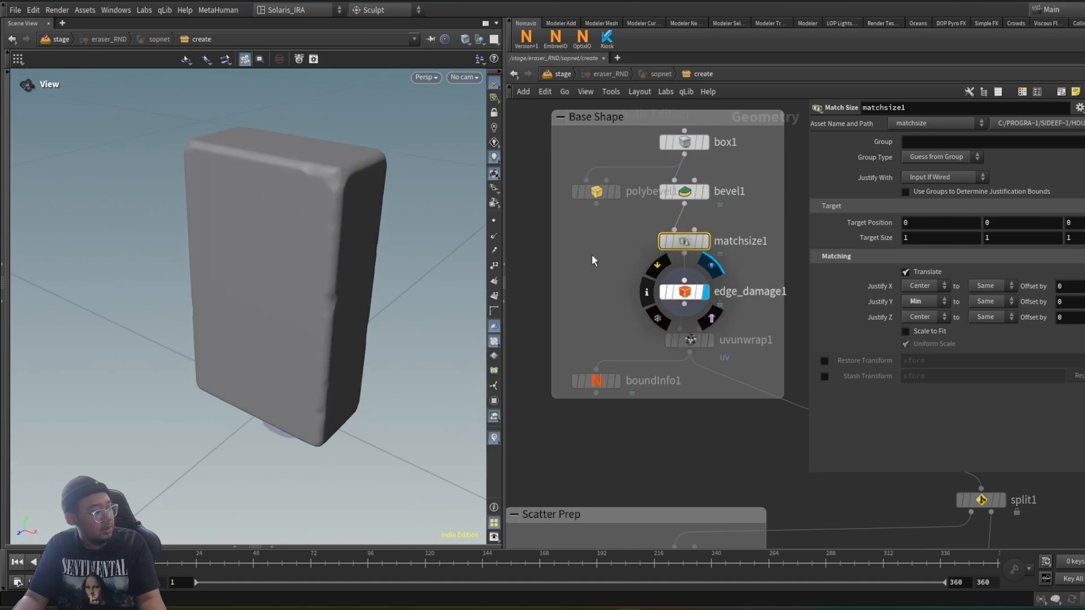
drag(370, 266, 358, 306)
scroll(339, 165, up, 3)
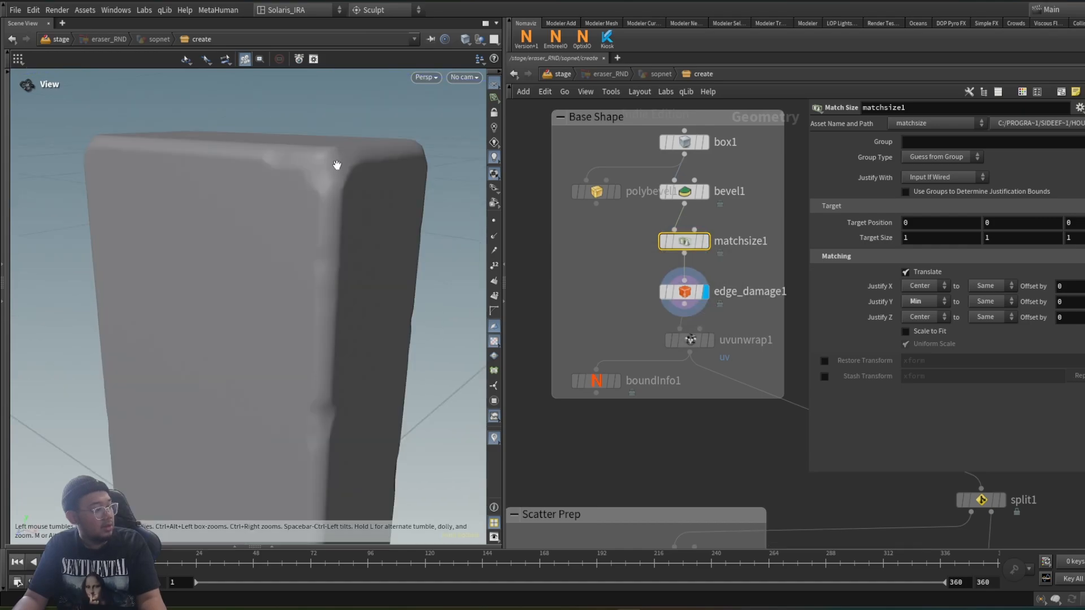
scroll(351, 191, down, 3)
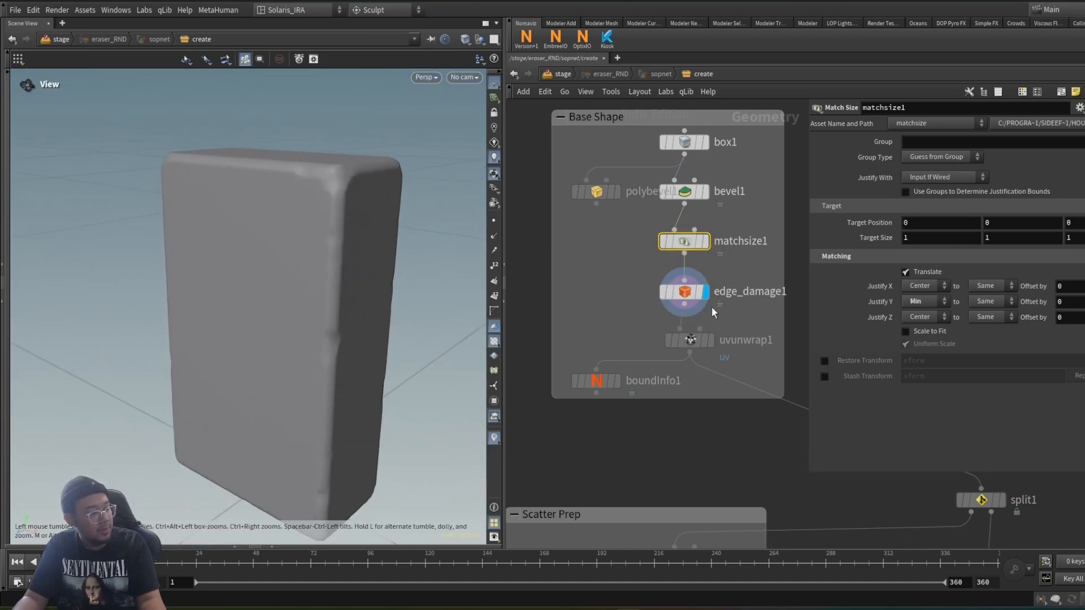
Display uvunwrap1 with its parameters and split the widened scene view into two views side by side
click(711, 340)
click(690, 341)
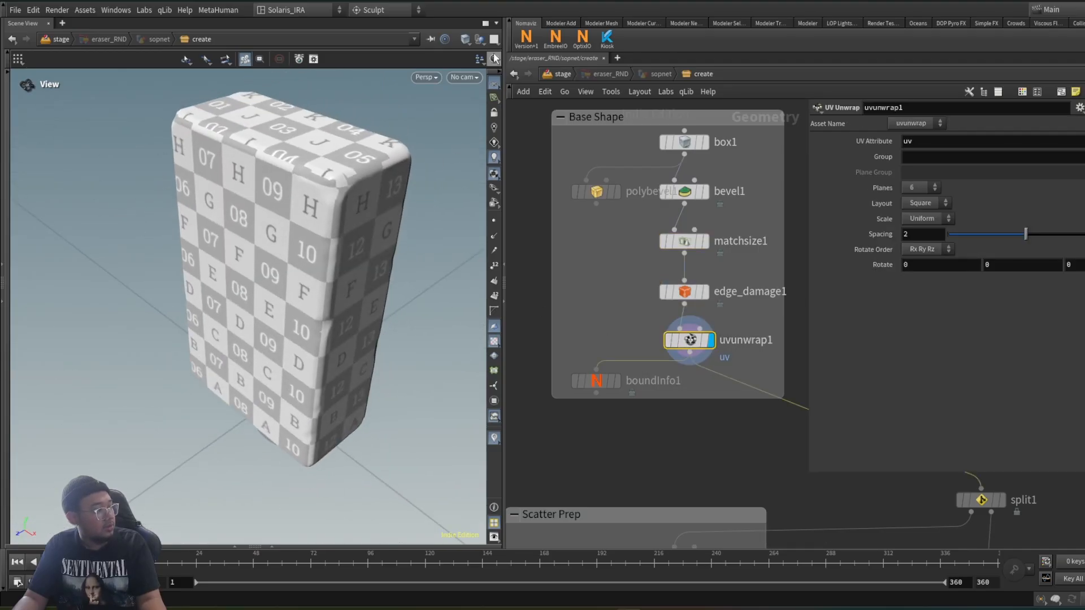
drag(502, 61, 555, 53)
click(546, 39)
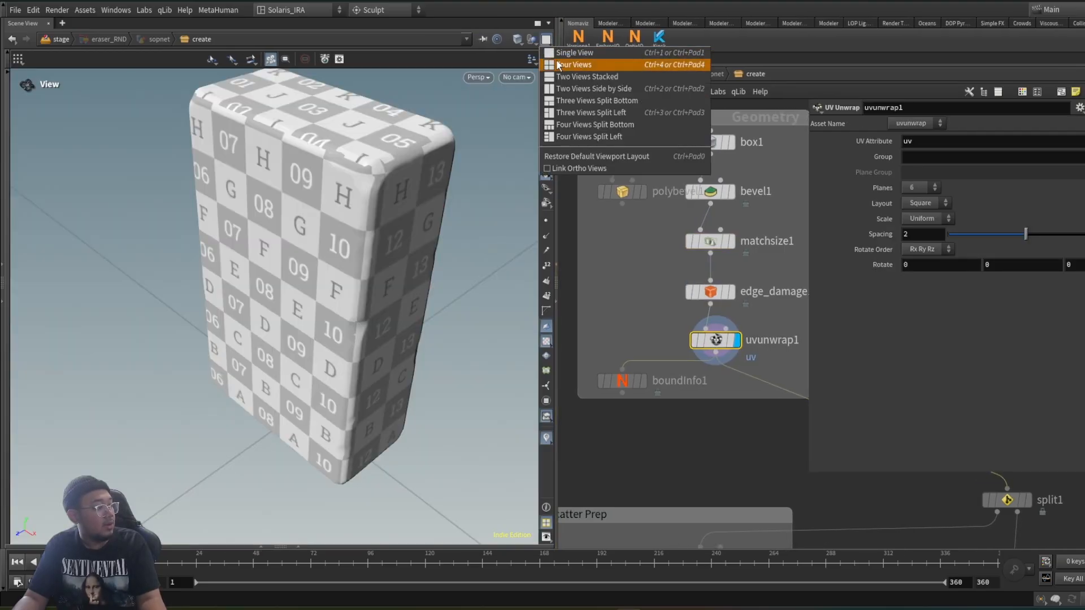
click(568, 88)
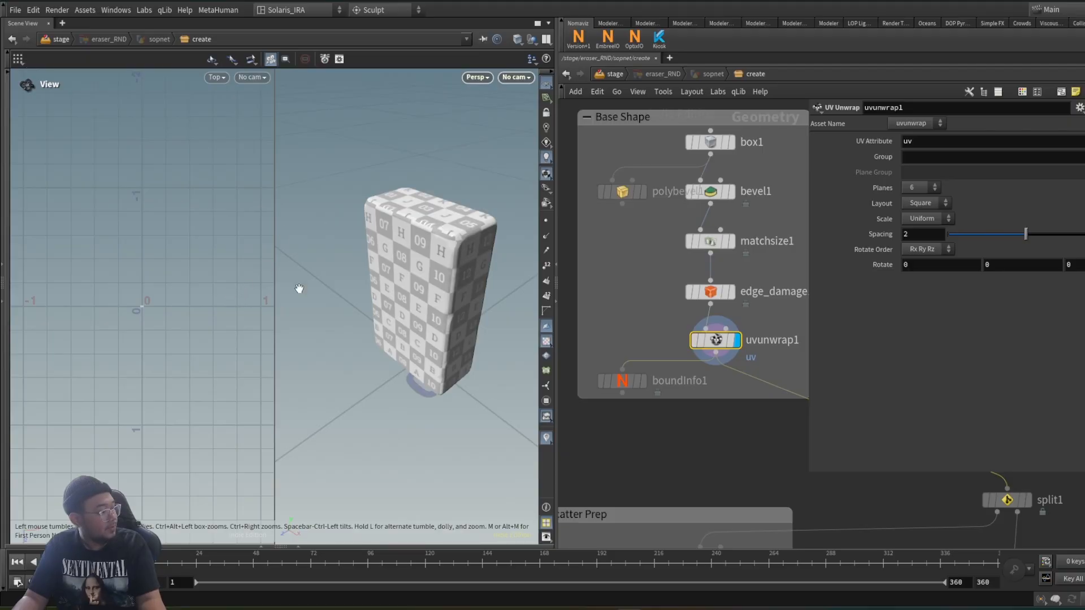
key(h)
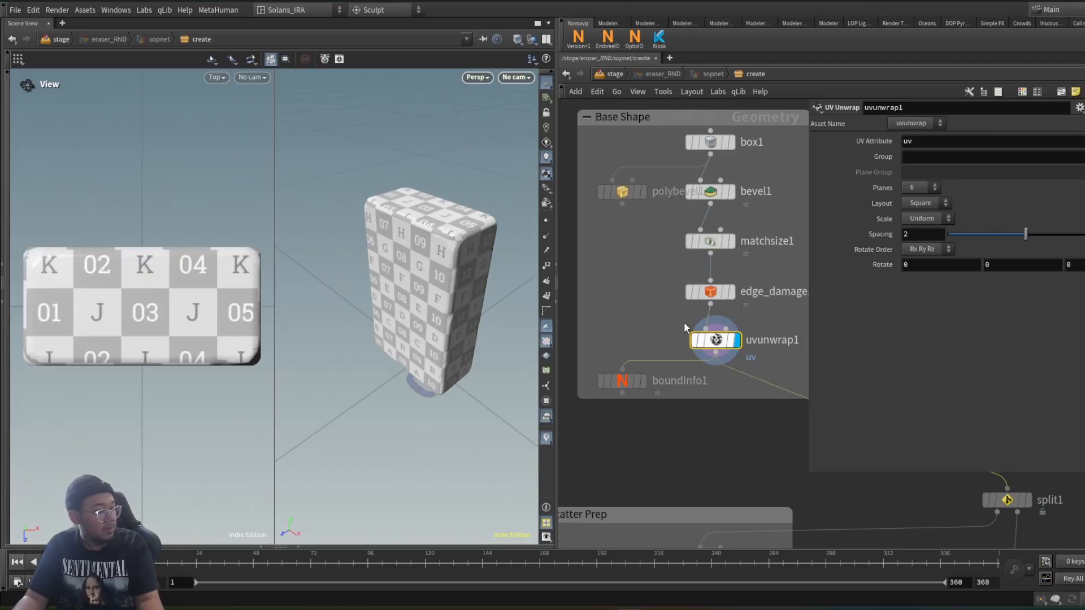
Change the top view to the UV viewport and inspect the unwrapped UV islands alongside the 3D eraser
click(220, 77)
mouse_move(237, 106)
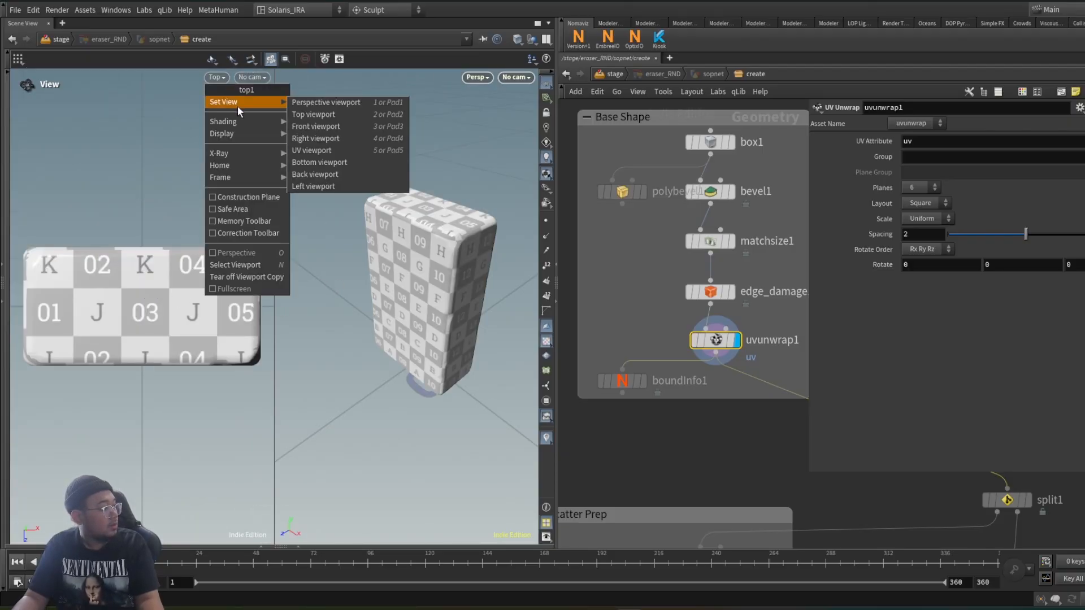
click(314, 150)
scroll(111, 246, down, 3)
scroll(119, 242, up, 5)
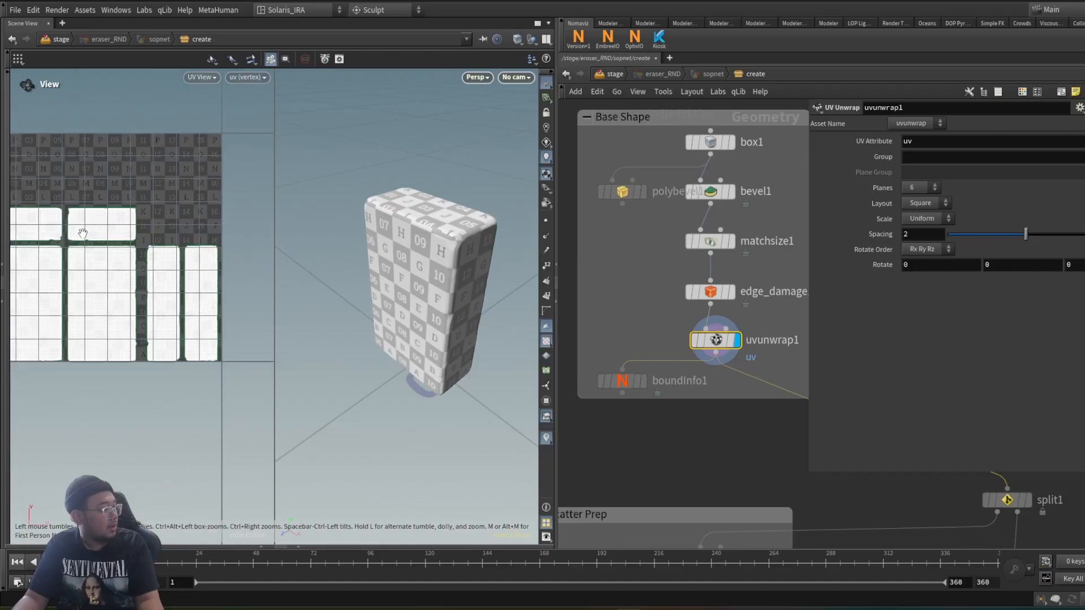
scroll(79, 234, down, 3)
scroll(76, 237, up, 3)
drag(432, 200, 431, 305)
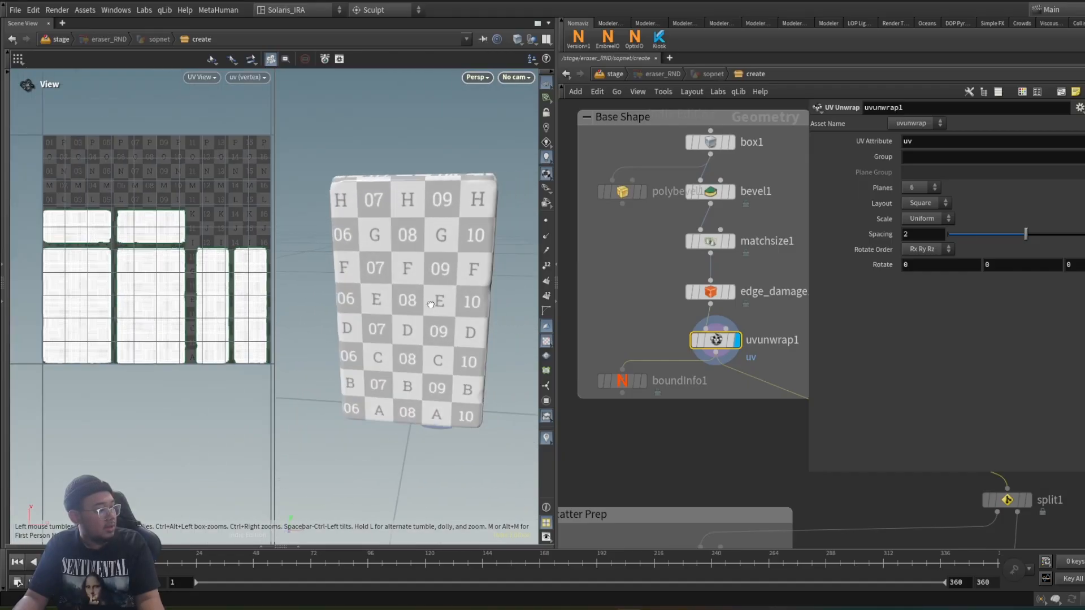
Look over the node network below the Base Shape group, including the Scatter Prep, Merge Back and Adjust Sorting groups
scroll(708, 247, down, 4)
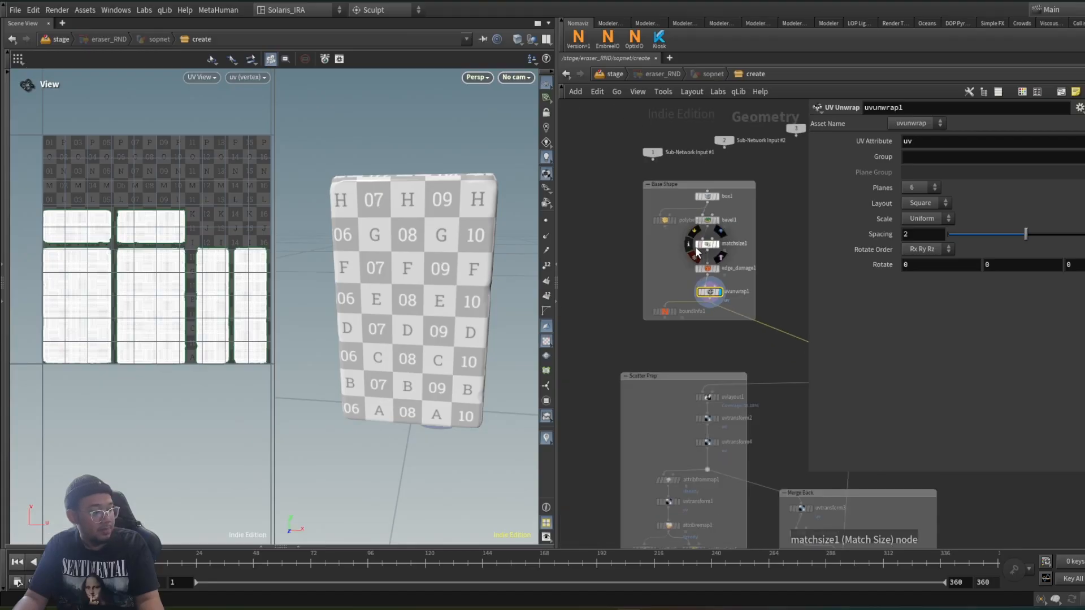
scroll(617, 250, down, 4)
scroll(741, 308, up, 4)
scroll(744, 311, down, 3)
scroll(751, 311, up, 2)
scroll(642, 266, down, 3)
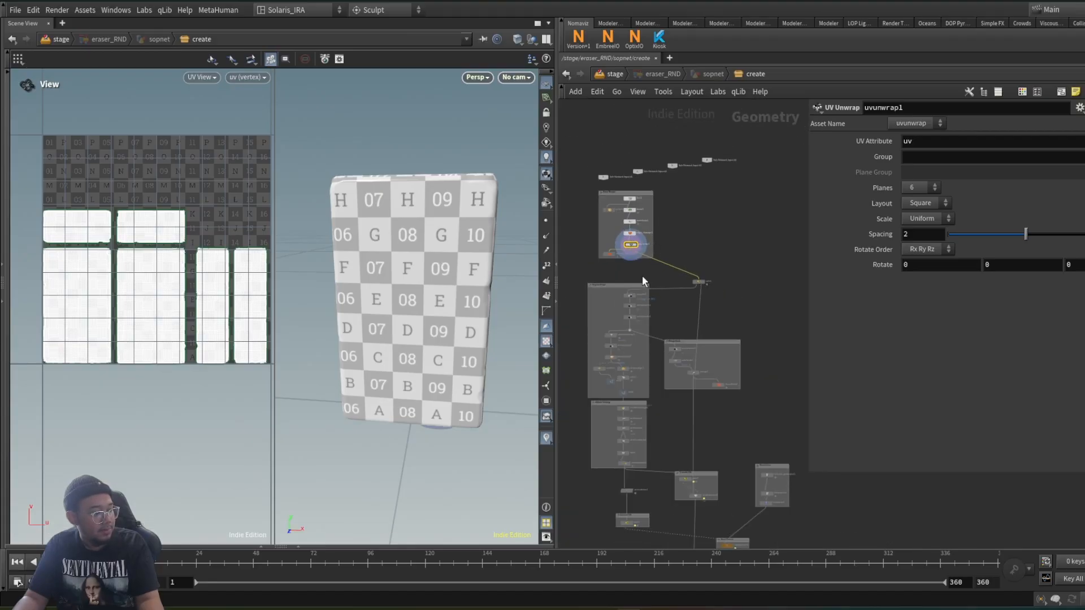
scroll(596, 311, up, 4)
scroll(594, 262, up, 2)
scroll(597, 156, down, 3)
scroll(622, 204, up, 1)
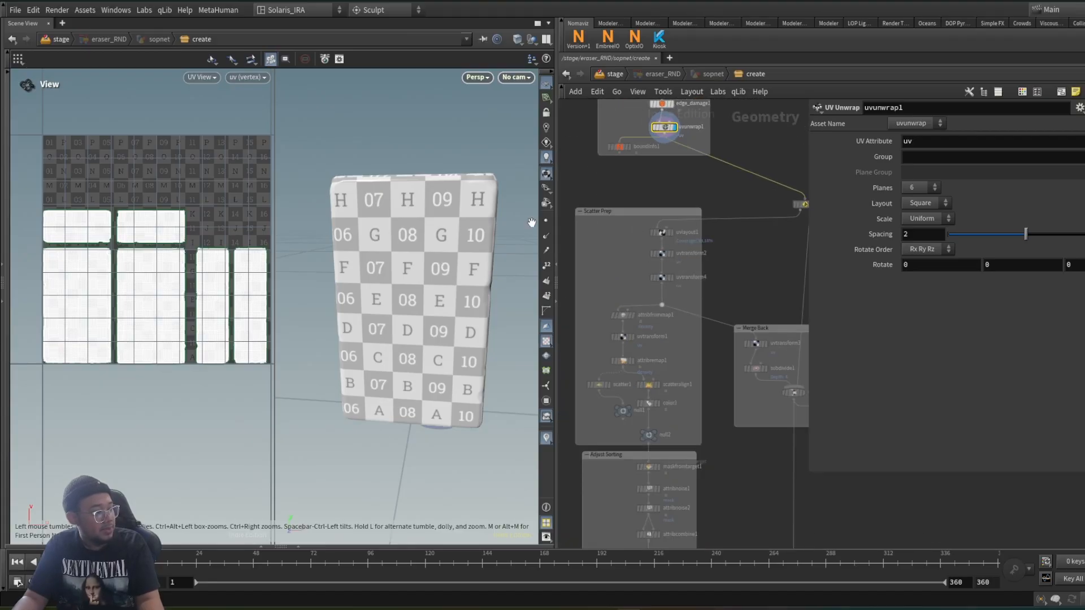
Give the network more width, display split1 with its parameters and inspect the face it isolates from the eraser
drag(554, 220, 491, 221)
scroll(621, 212, up, 1)
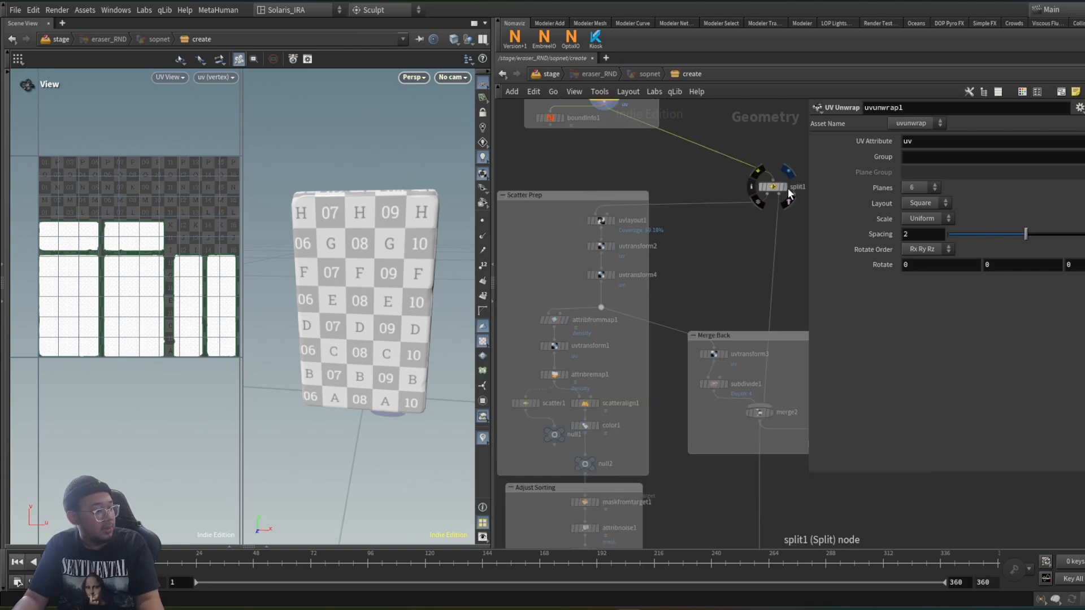
click(787, 188)
click(772, 187)
scroll(802, 182, down, 1)
middle_drag(802, 182, 771, 210)
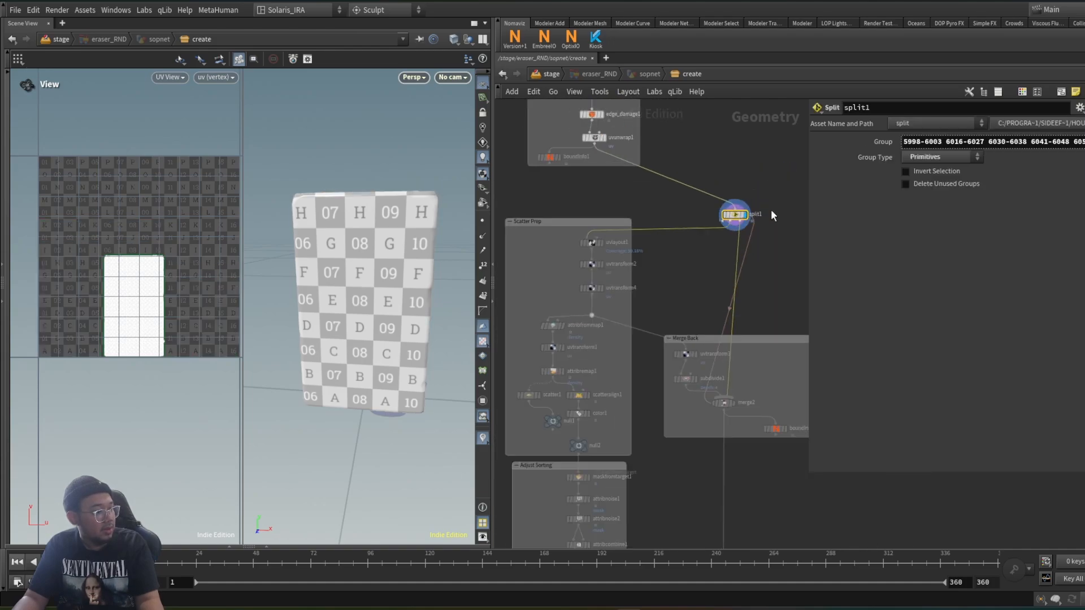
scroll(763, 215, up, 3)
drag(350, 237, 346, 211)
scroll(621, 241, down, 4)
scroll(545, 273, up, 2)
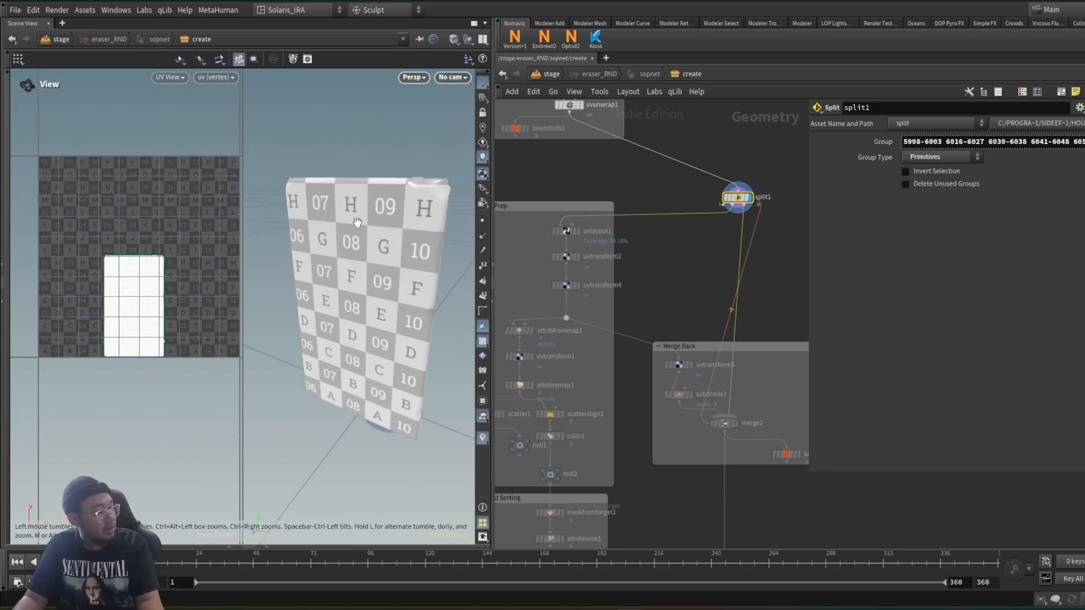
Display uvtransform4 followed by attribfrommap1 in the Scatter Prep group and inspect the image mapped onto the split face
scroll(691, 244, up, 5)
mouse_move(701, 264)
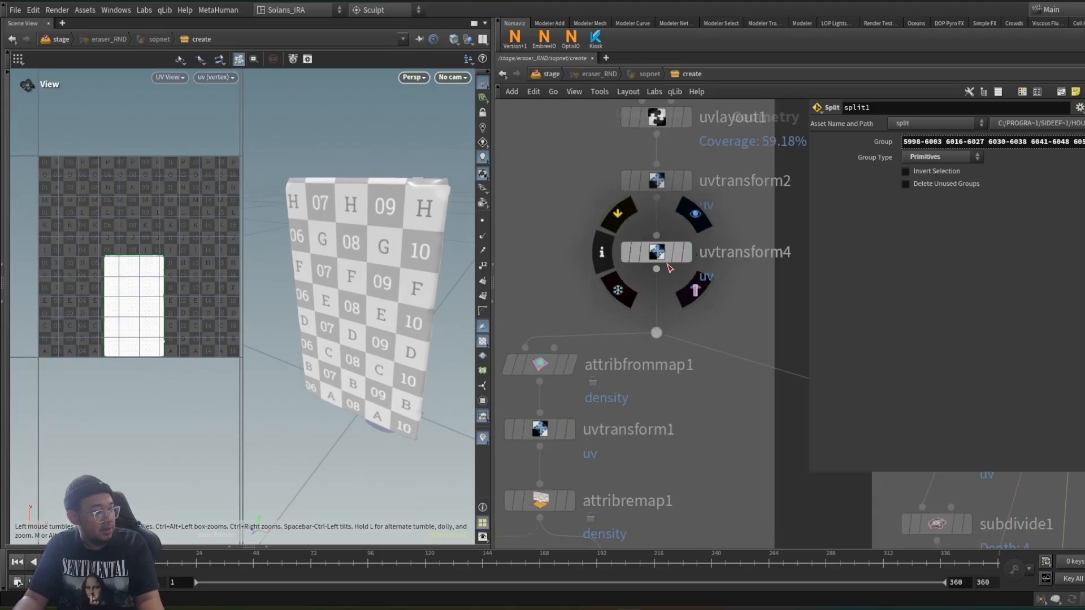
click(583, 348)
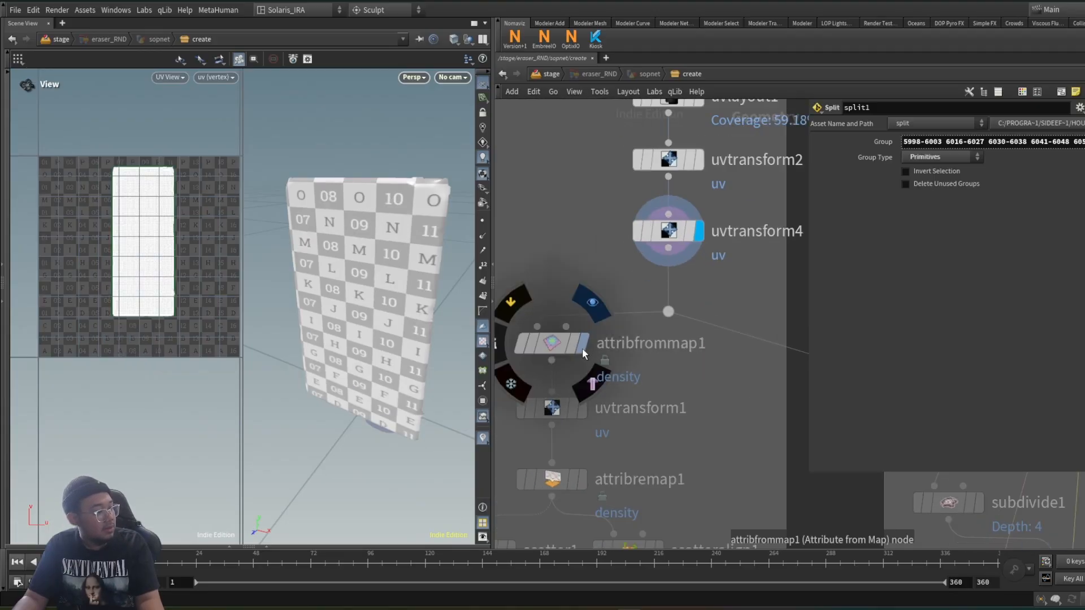
scroll(673, 355, down, 2)
scroll(628, 352, up, 2)
drag(363, 344, 394, 327)
scroll(394, 328, down, 1)
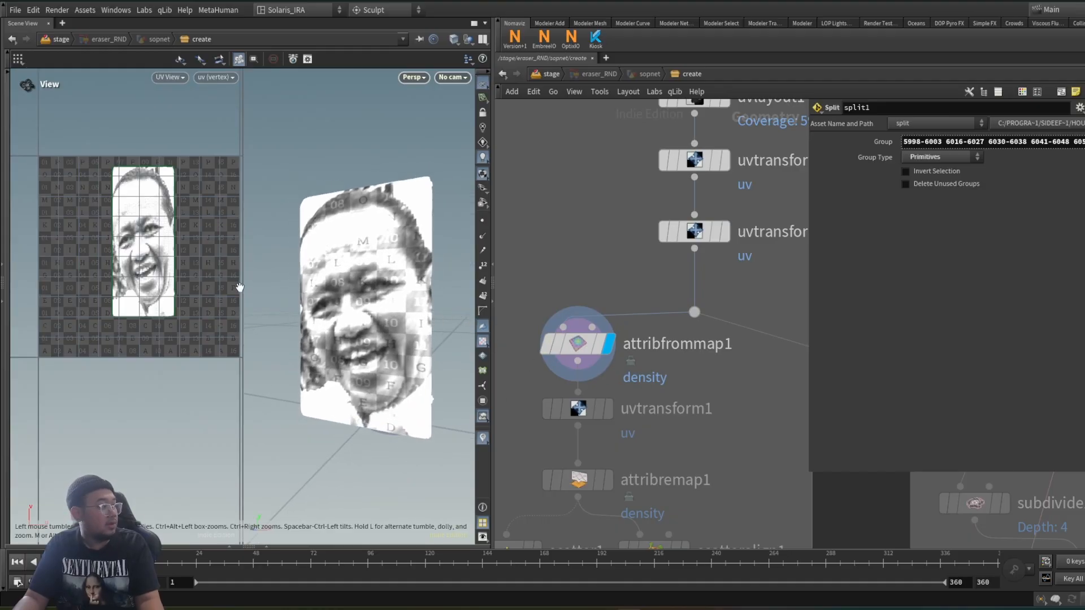
Inspect the mapped image in the UV view, then return to a single perspective view of the split face
scroll(98, 253, up, 3)
scroll(111, 252, down, 5)
scroll(173, 257, up, 6)
scroll(129, 261, down, 2)
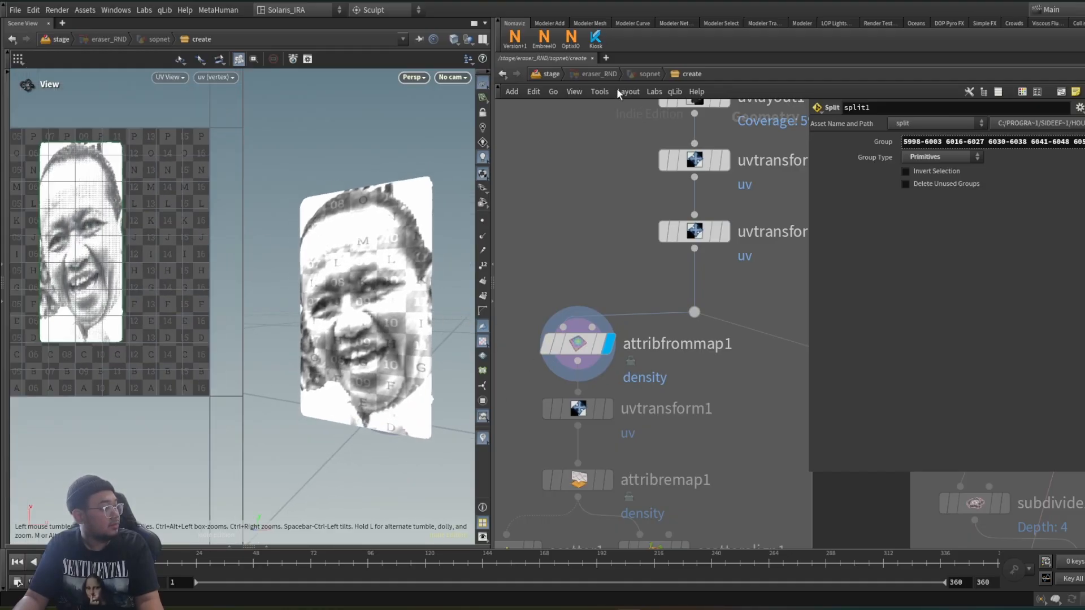
click(484, 41)
click(488, 53)
scroll(281, 268, down, 4)
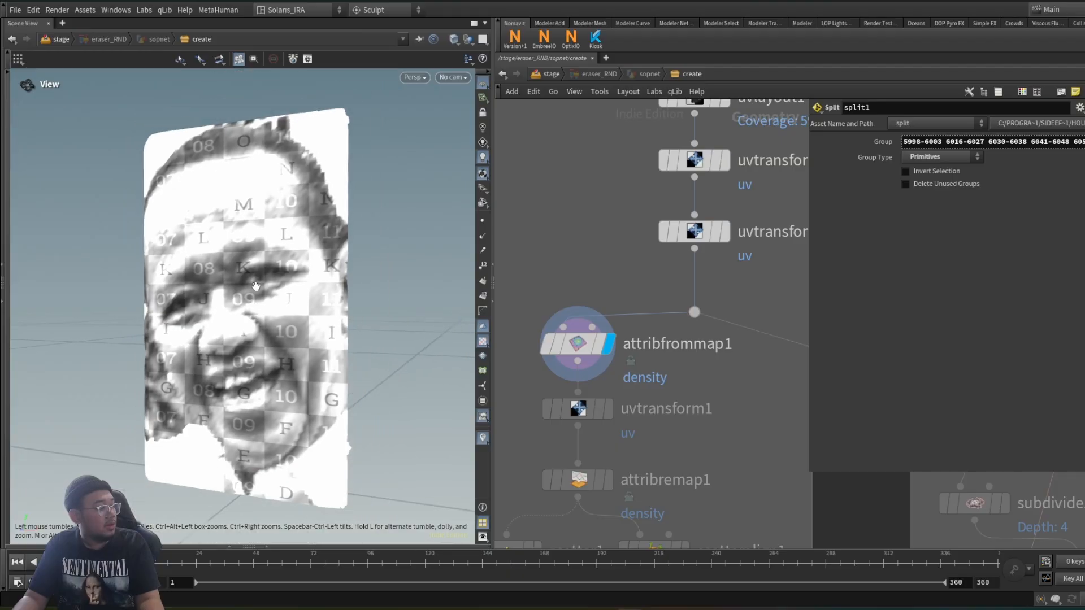
scroll(280, 268, down, 1)
scroll(613, 339, up, 1)
Select attribfrommap1 and review its UV Attribute and Export Attribute settings
click(616, 340)
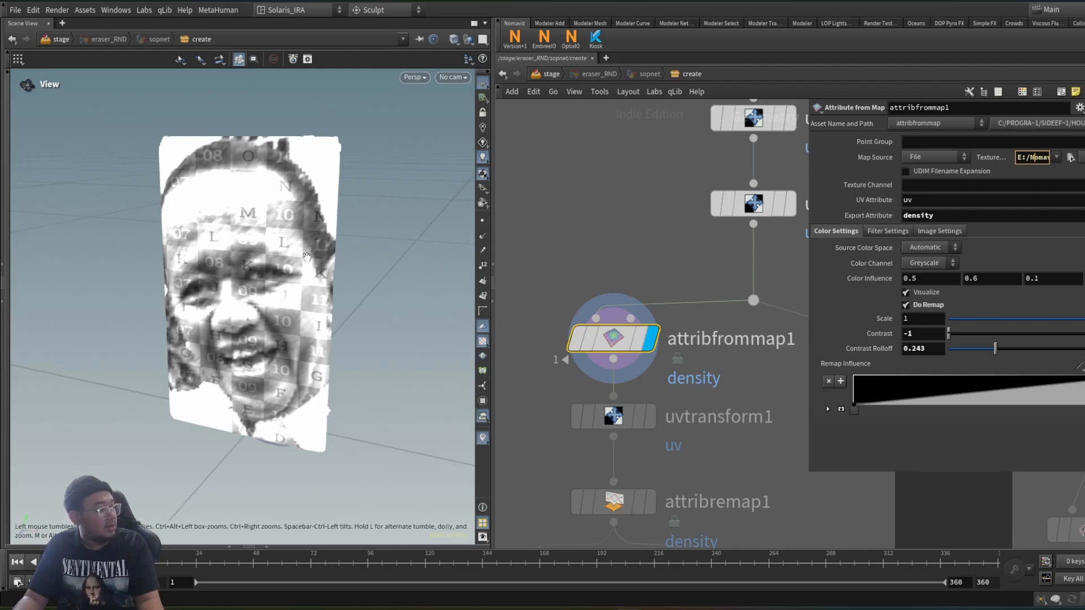
scroll(639, 367, down, 2)
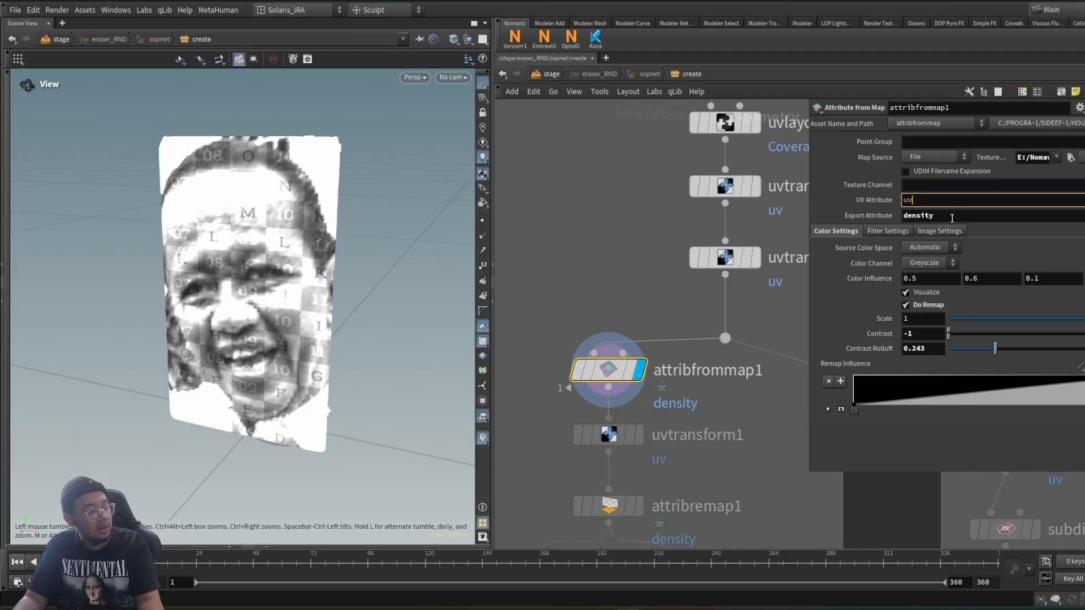
scroll(642, 351, up, 2)
click(609, 348)
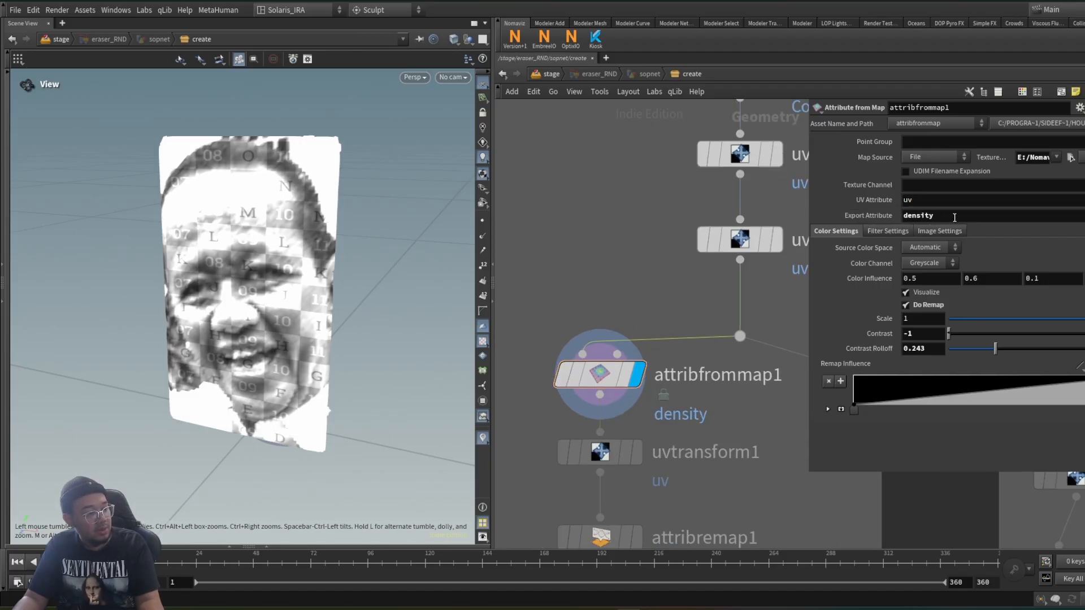
click(978, 217)
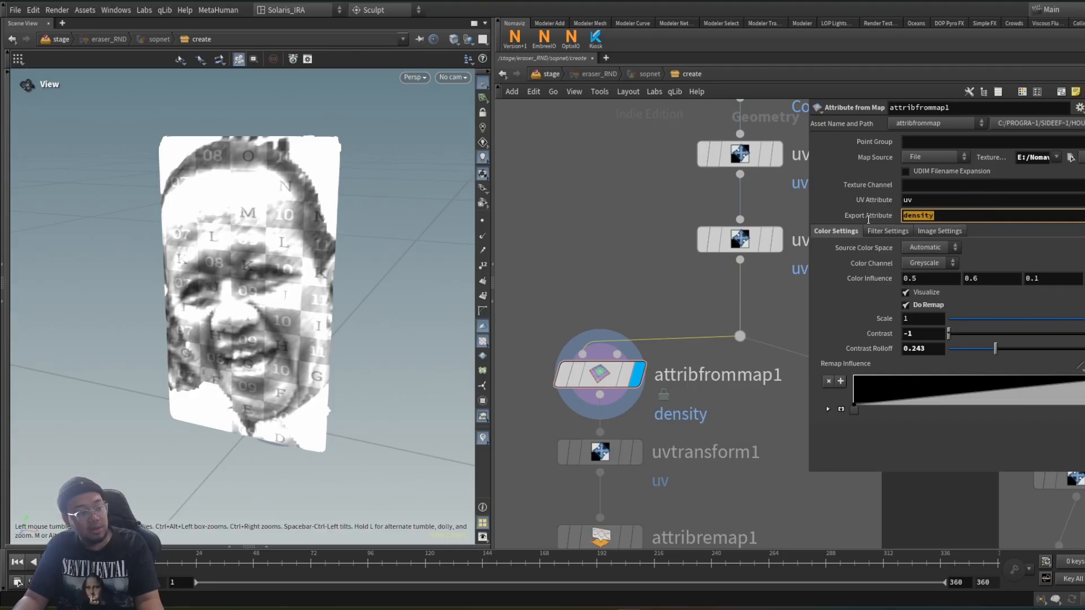
click(995, 203)
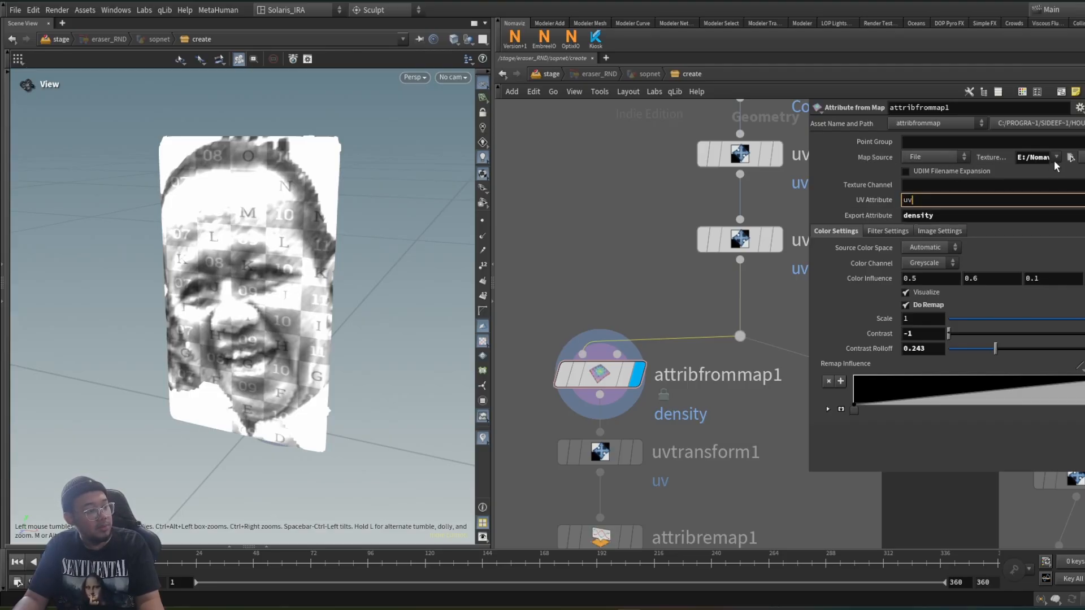
Widen the parameter area of attribfrommap1 and read through to the end of its Texture Map file path
click(1029, 158)
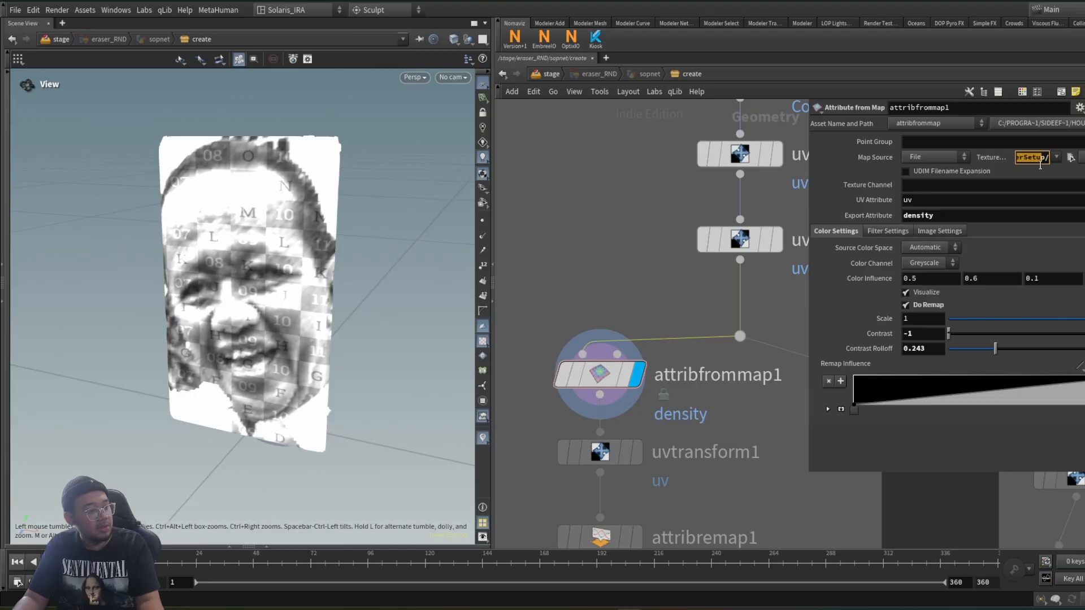
drag(809, 167, 768, 166)
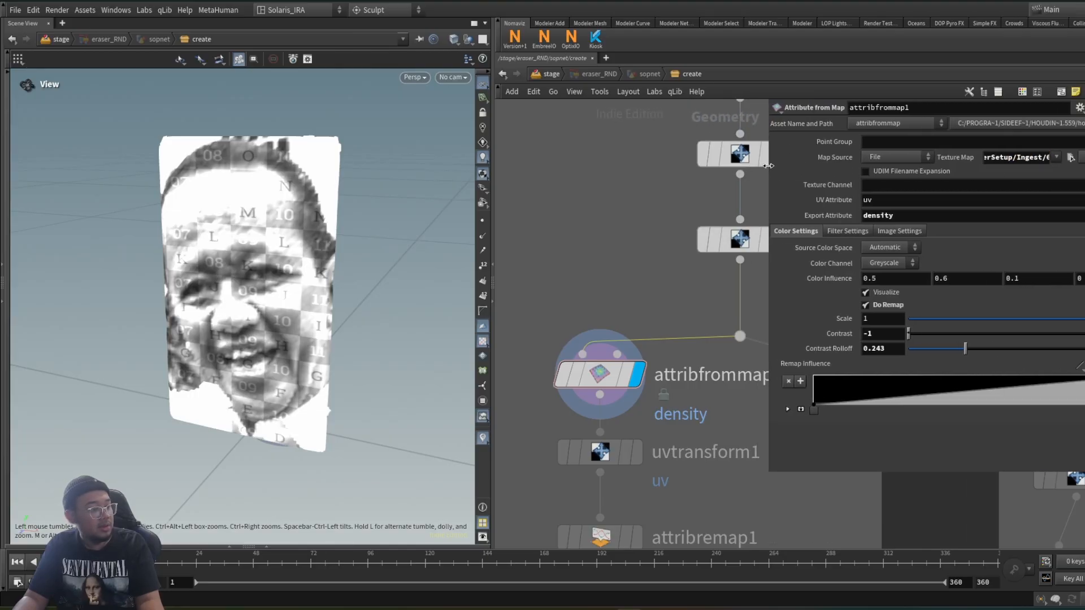
drag(1035, 163, 671, 269)
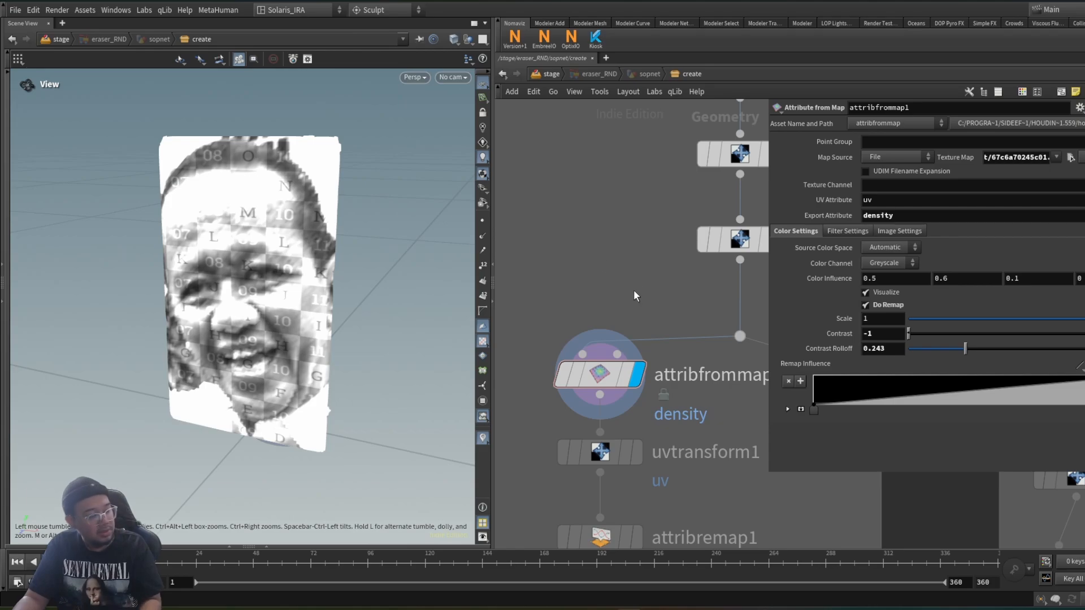
Bypass uvtransform4 and uvtransform2 to examine how the image lands on the face without the UV transforms
scroll(612, 294, up, 2)
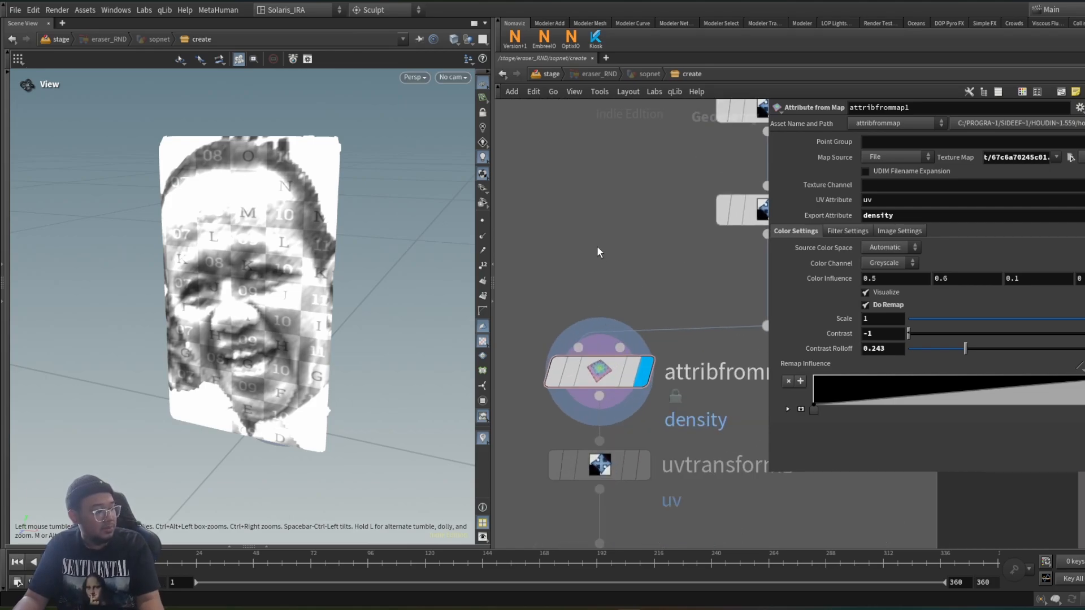
scroll(608, 223, down, 5)
drag(585, 168, 681, 185)
scroll(681, 185, up, 2)
drag(599, 221, 758, 238)
drag(557, 178, 669, 188)
click(642, 235)
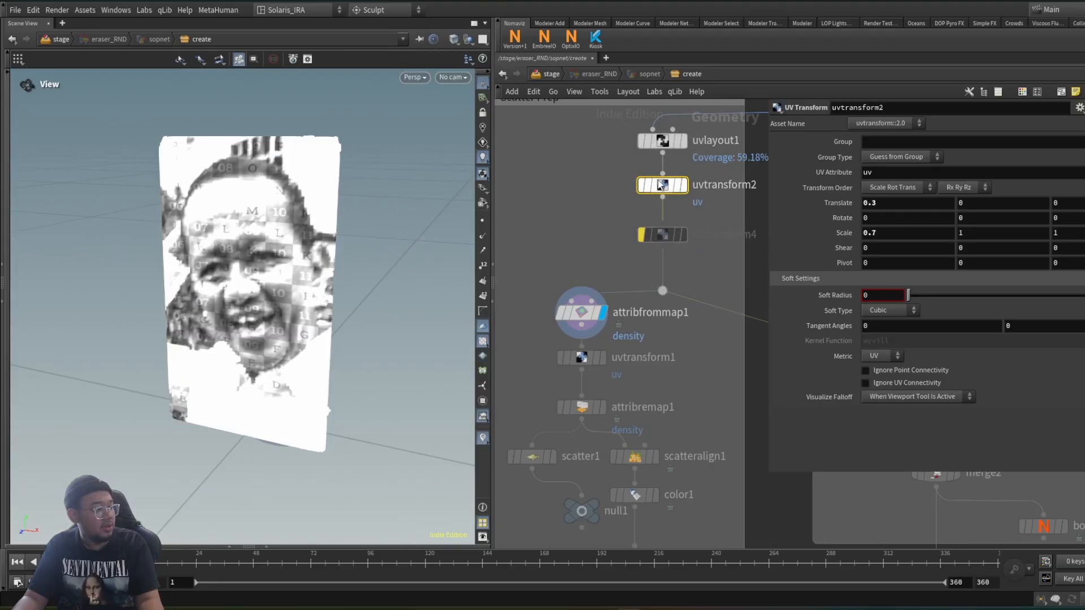
click(617, 176)
drag(705, 182, 704, 182)
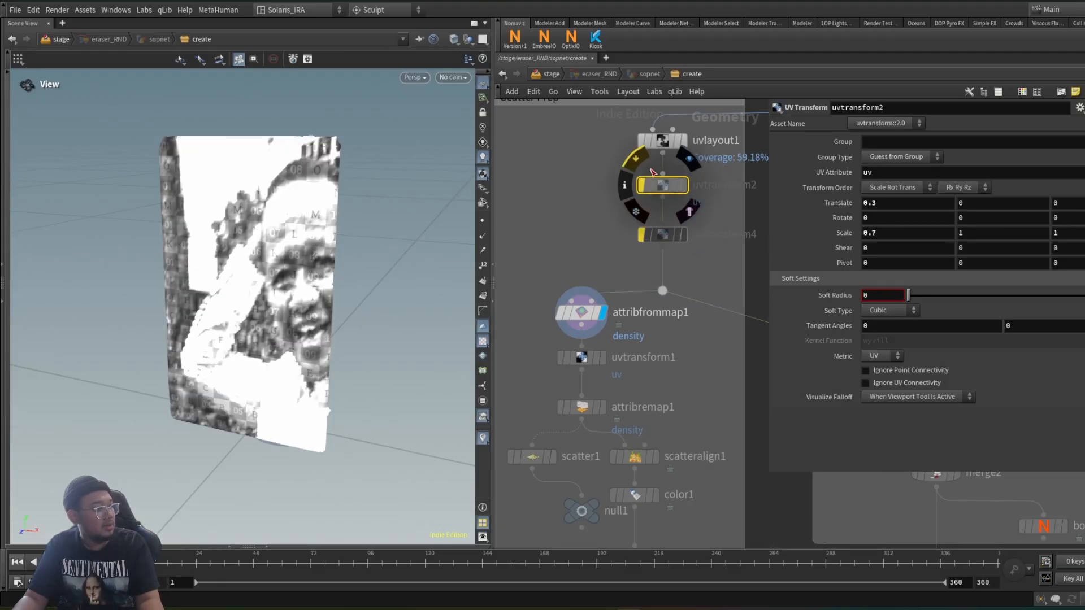
Re-enable uvtransform2 and uvtransform4 to restore the image placement on the face
key(b)
drag(593, 225, 698, 245)
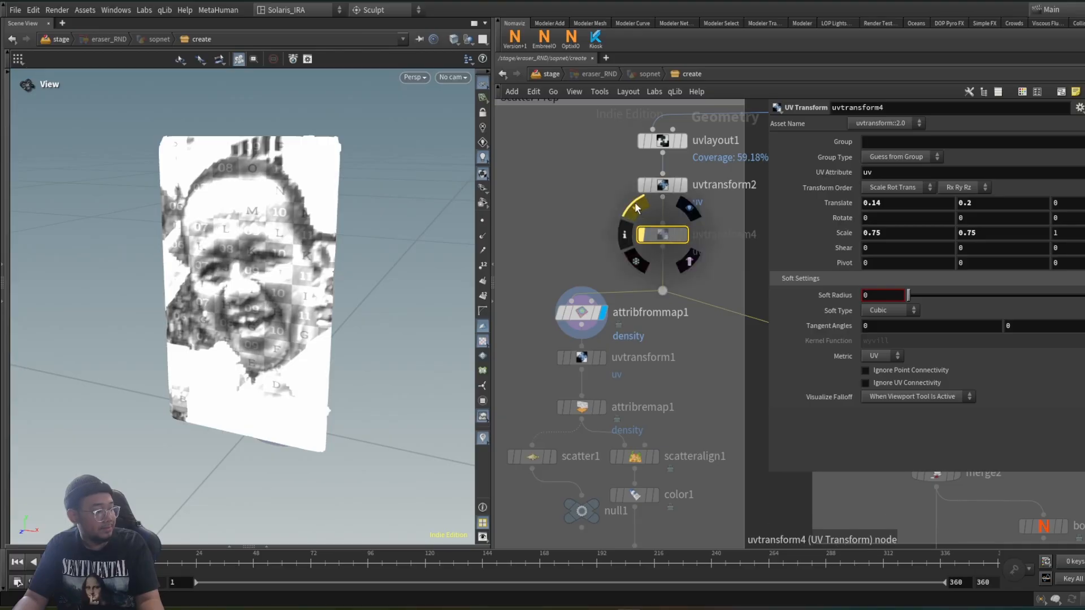
click(632, 210)
scroll(624, 317, down, 1)
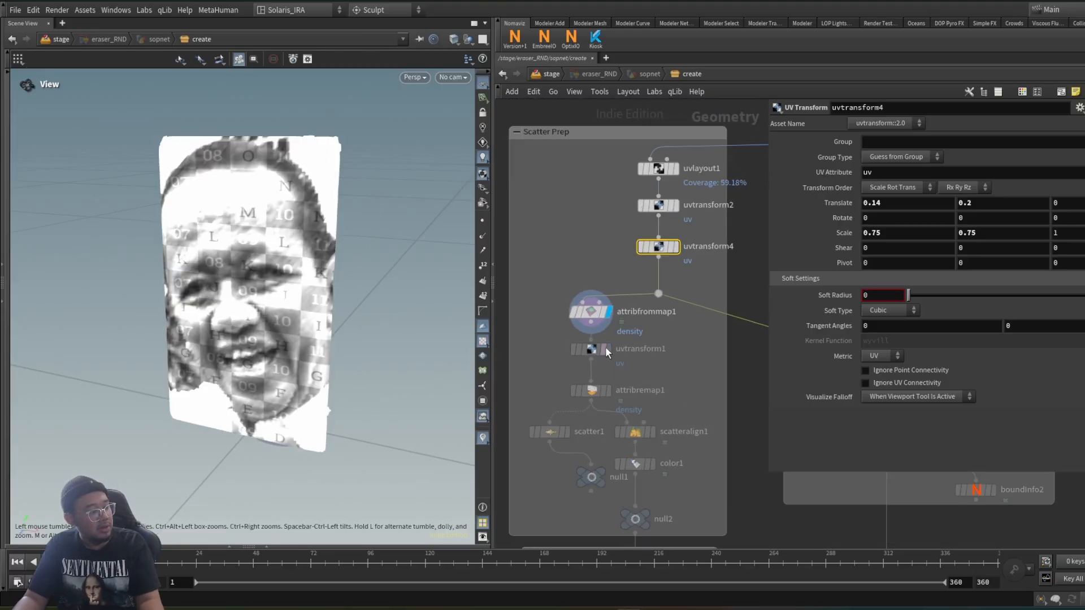
Display uvtransform1 with its parameters, then select attribfrommap1 again to check its exported attribute
scroll(605, 347, up, 1)
scroll(605, 348, up, 1)
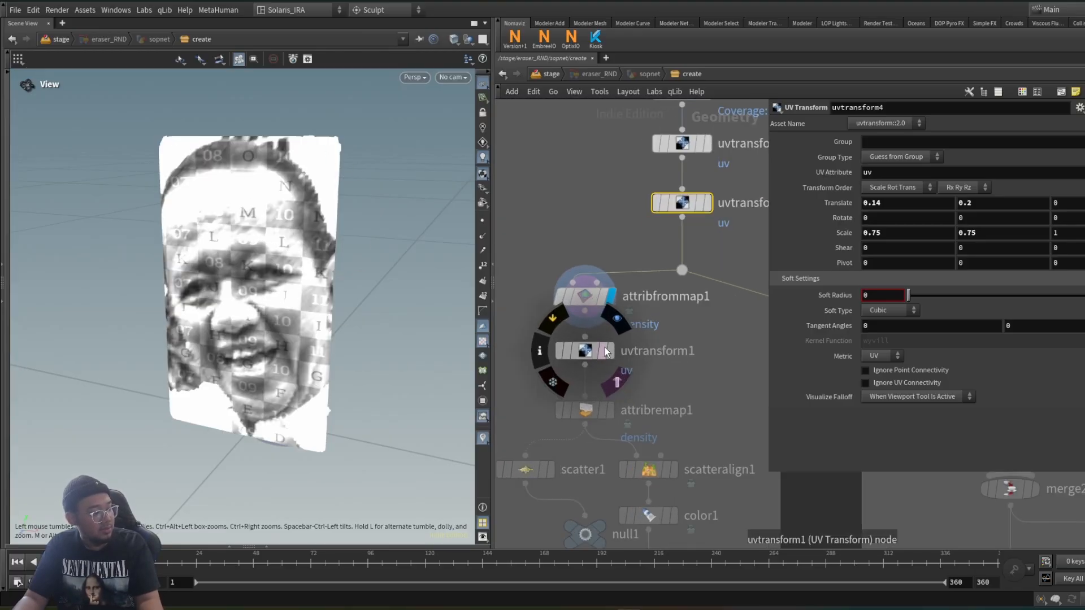
scroll(604, 351, down, 2)
middle_drag(605, 352, 626, 262)
scroll(625, 262, up, 1)
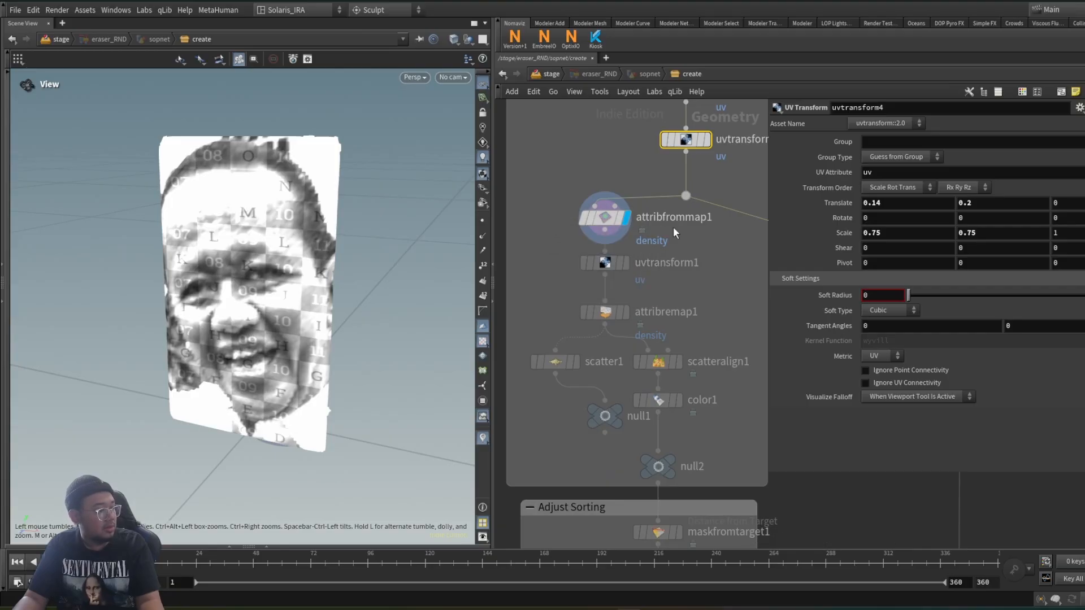
click(641, 262)
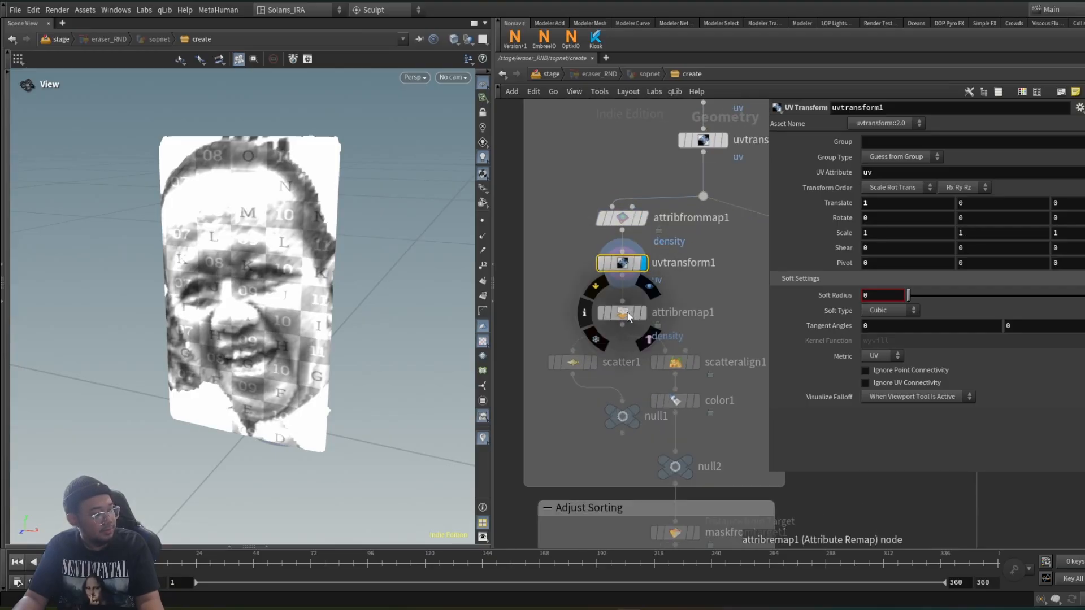
click(622, 218)
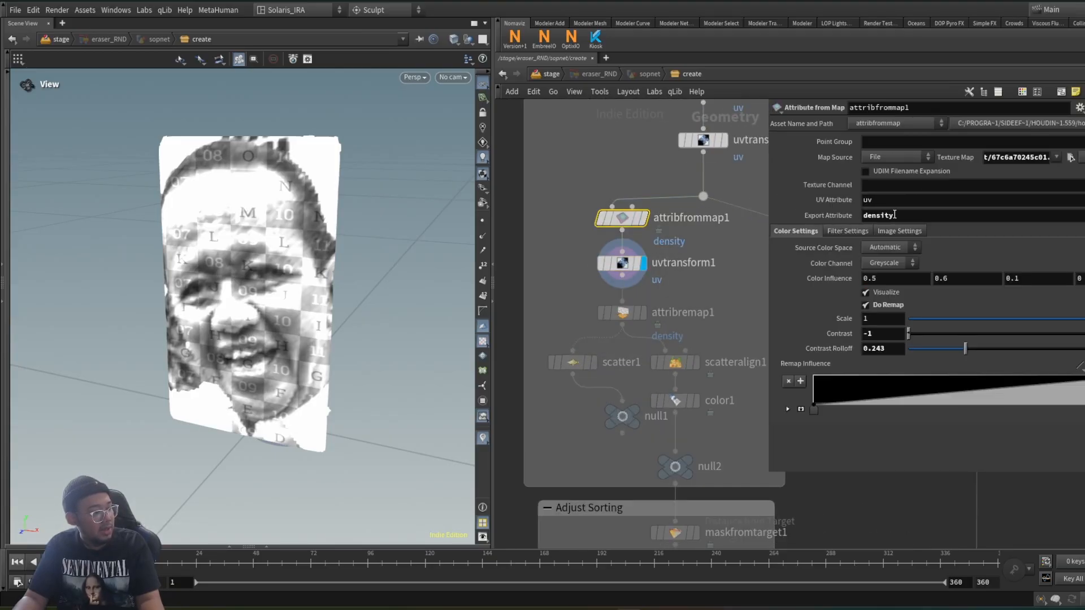
middle_drag(724, 367, 690, 365)
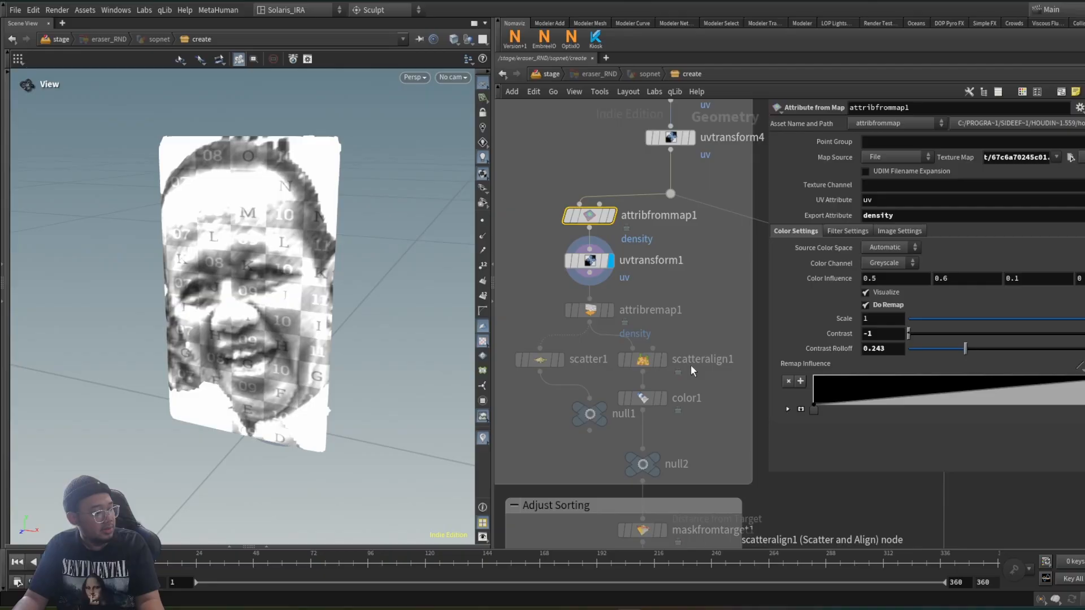
Display attribremap1 with its parameters and open its node information to examine the point attributes
click(610, 311)
click(601, 314)
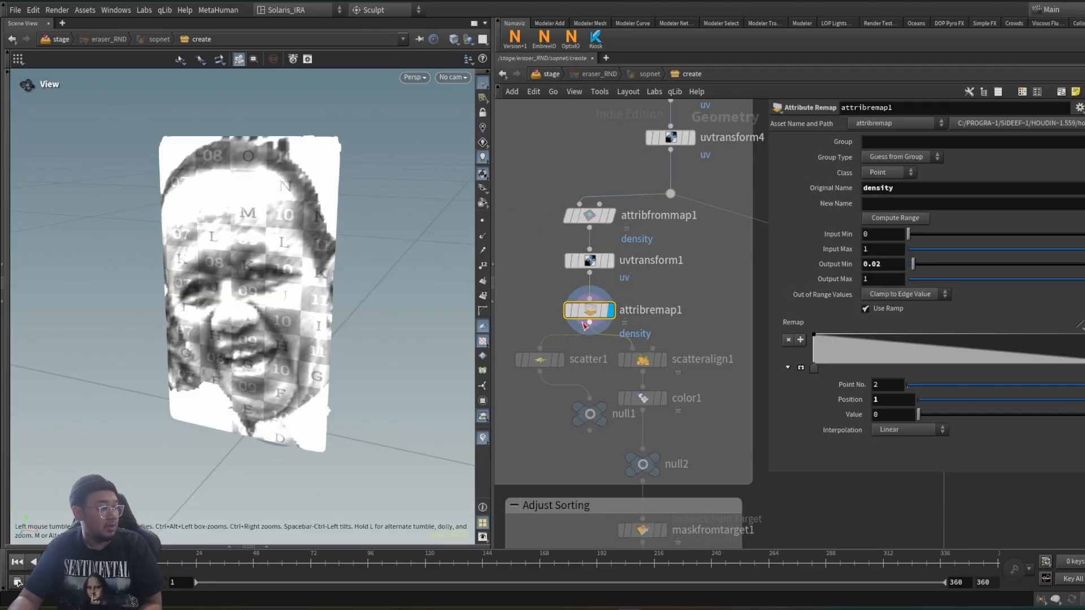
mouse_move(589, 318)
click(548, 311)
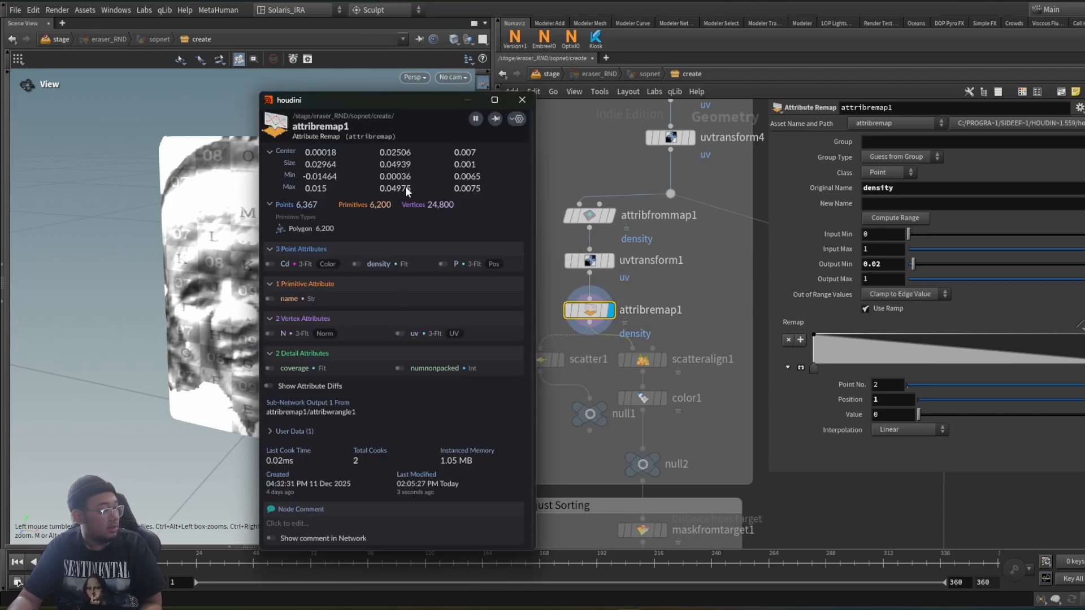
drag(378, 96, 647, 64)
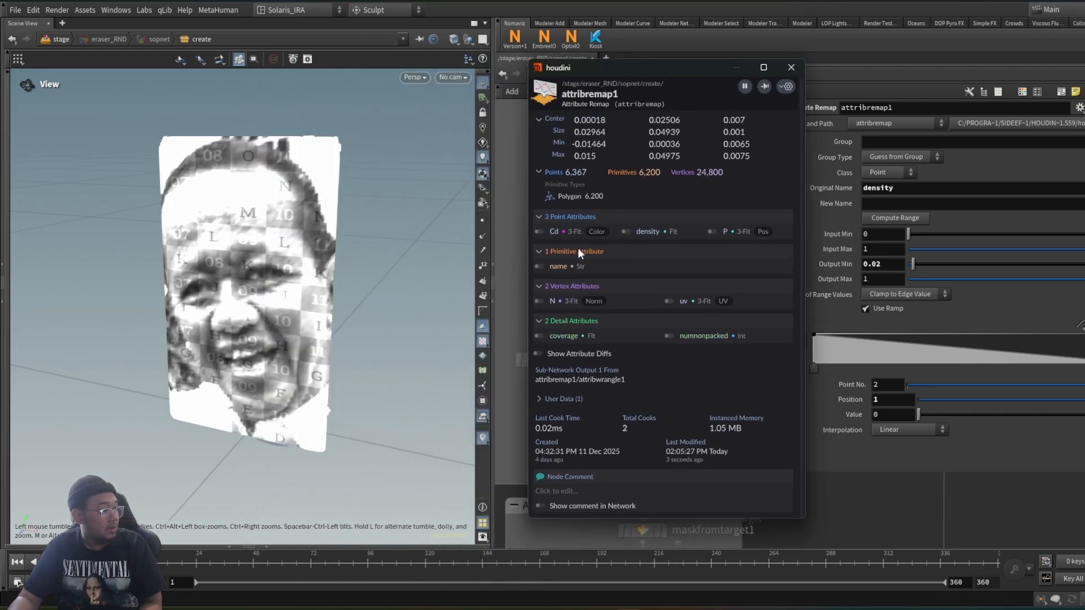
Toggle the density attribute visualization on and off for attribremap1, then close the node information
click(627, 232)
click(626, 232)
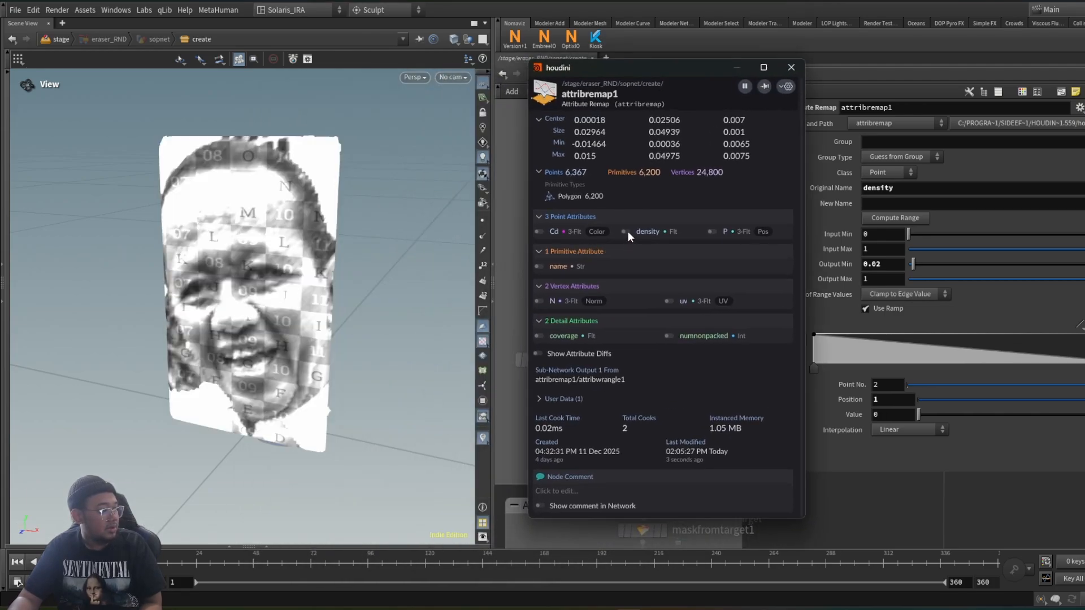
click(626, 231)
click(626, 232)
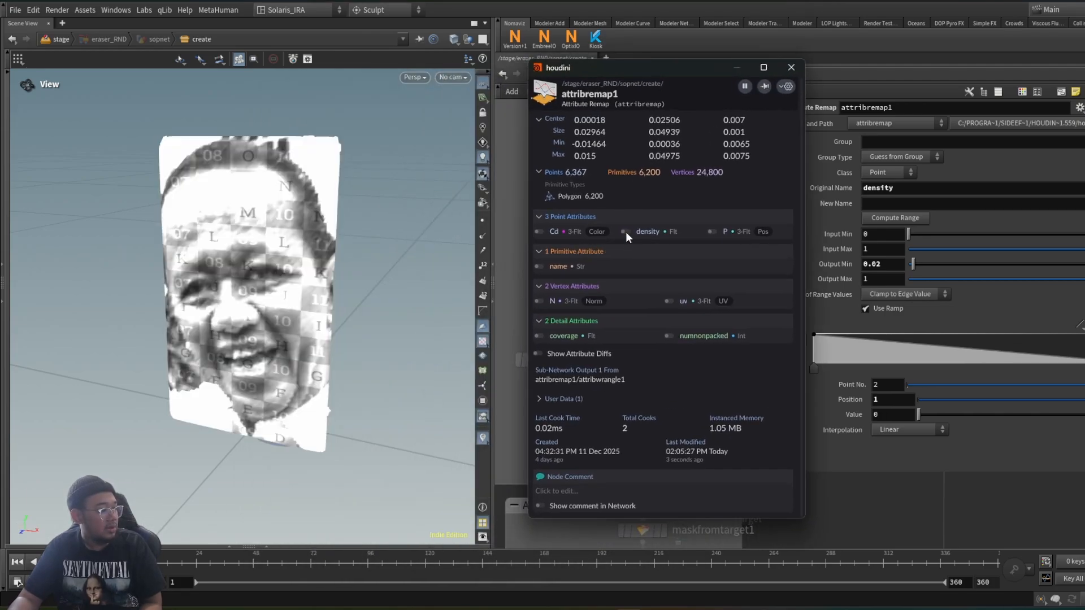
click(791, 67)
Display scatteralign1, check its Density Attribute, and inspect the points scattered across the face
click(668, 353)
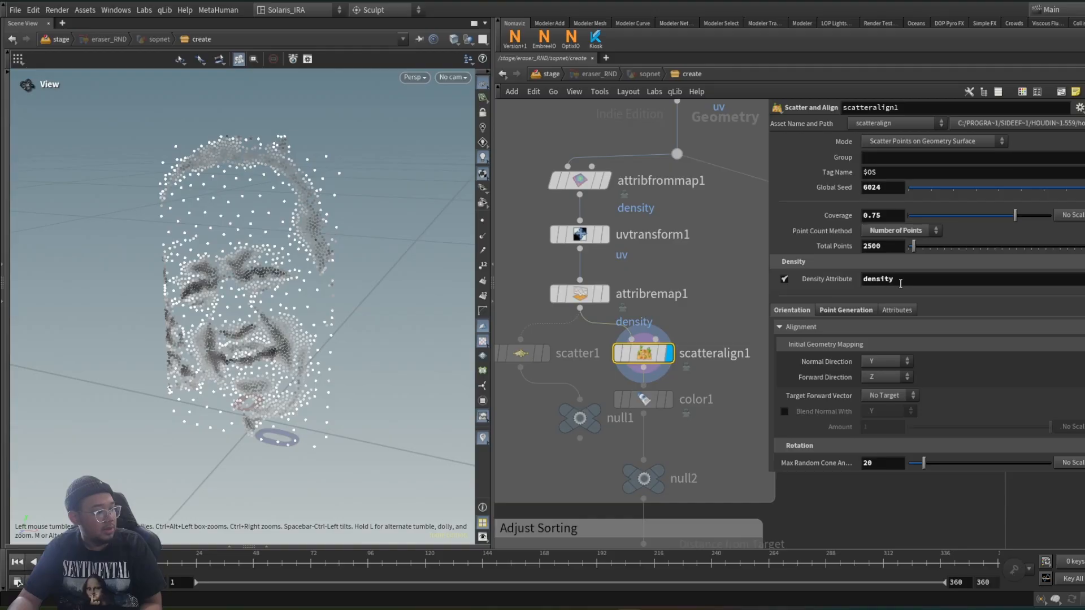
drag(875, 284, 861, 283)
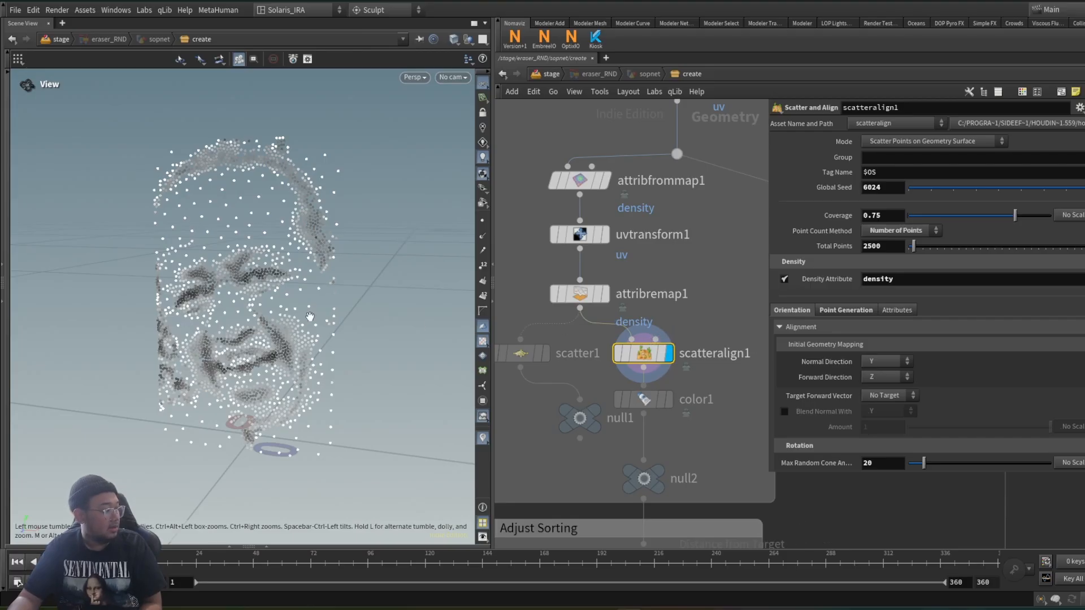
drag(310, 317, 320, 344)
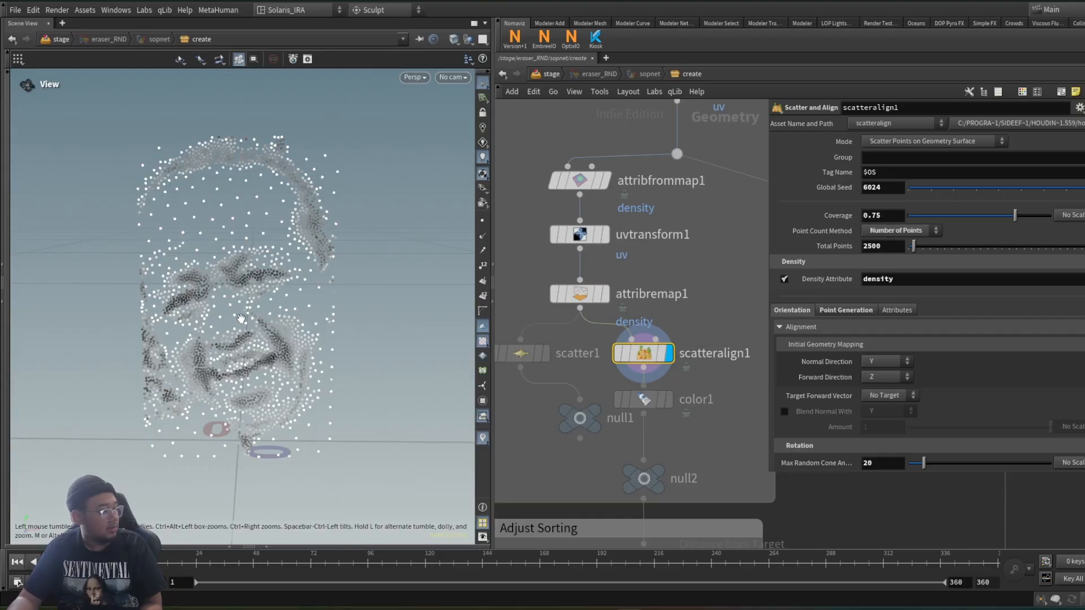
scroll(665, 311, down, 5)
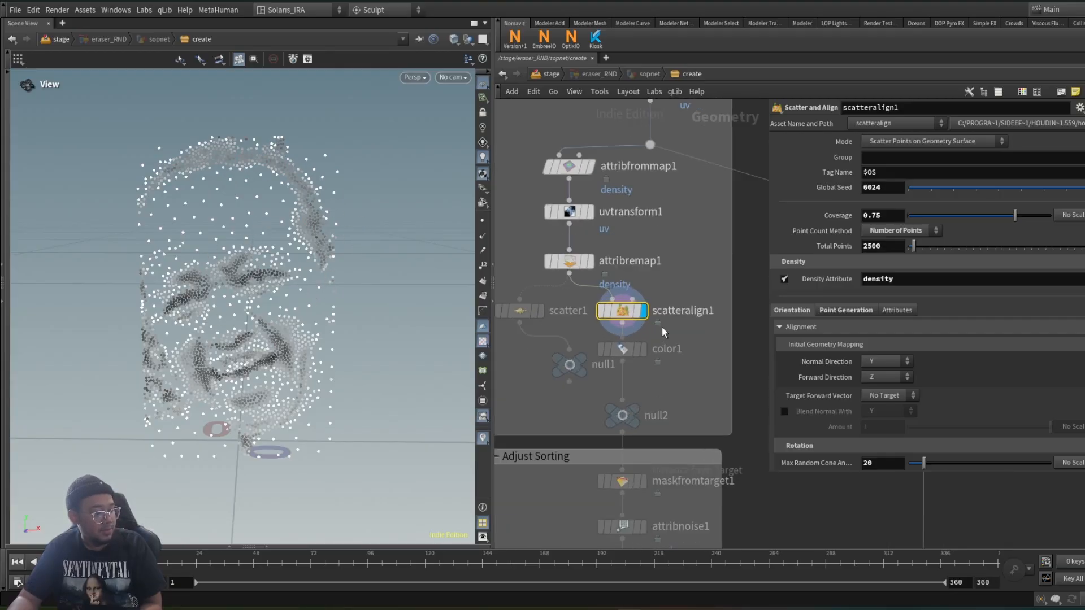
Display color1 and examine the recolored scatter points along with the null2 node that follows it
mouse_move(658, 320)
click(655, 290)
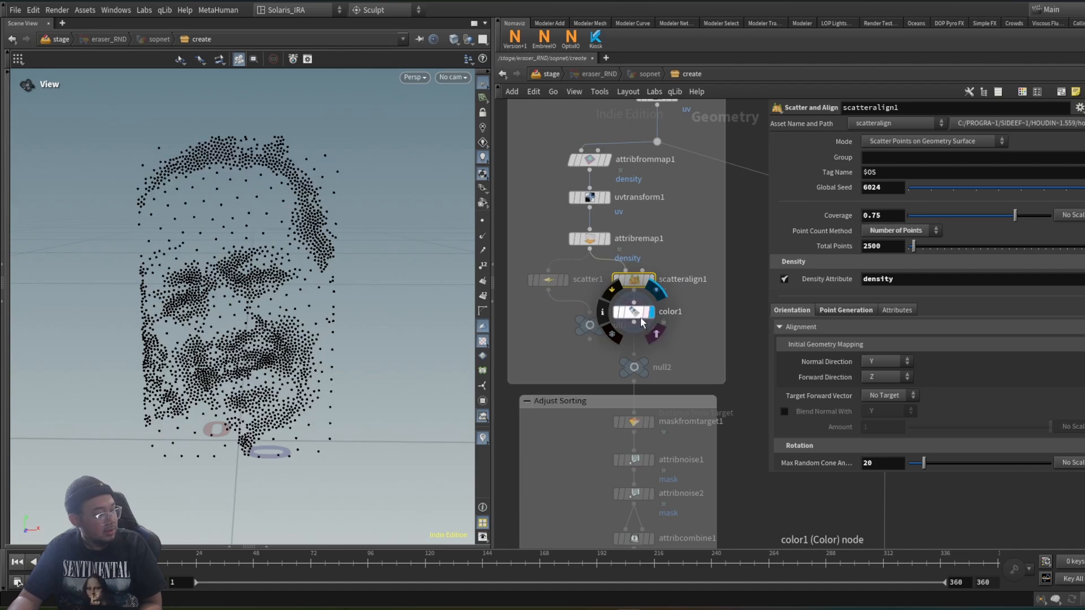
scroll(661, 311, up, 3)
scroll(621, 328, down, 3)
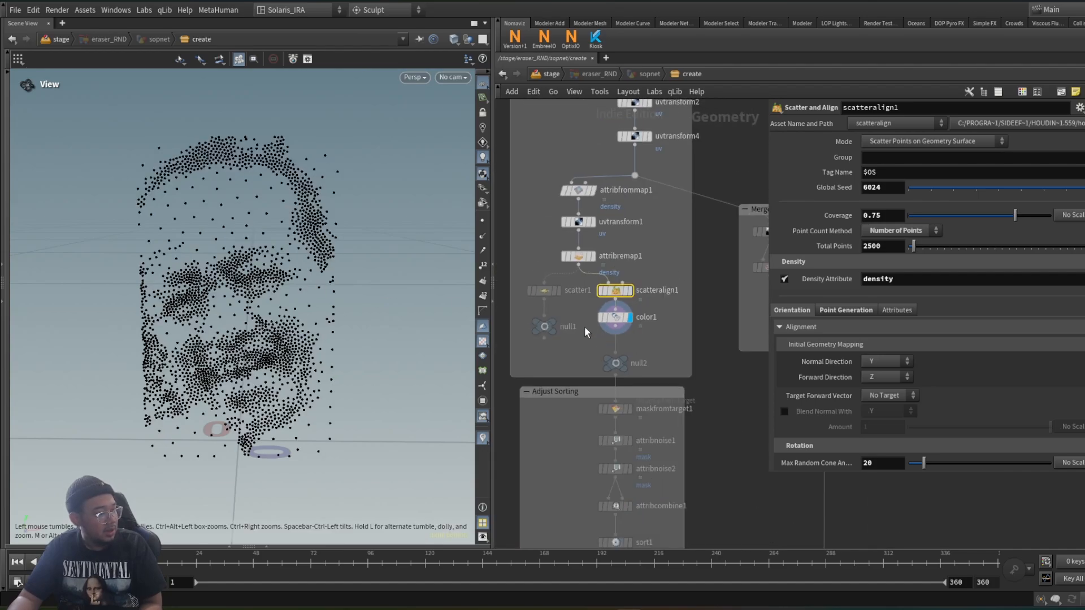
scroll(622, 350, up, 3)
mouse_move(635, 372)
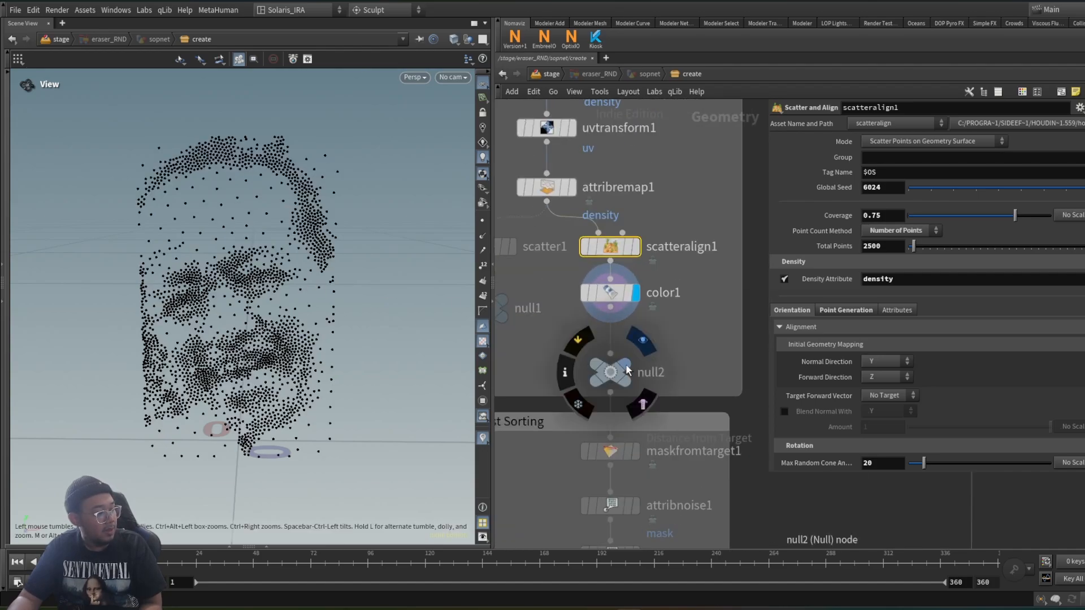
scroll(649, 380, down, 3)
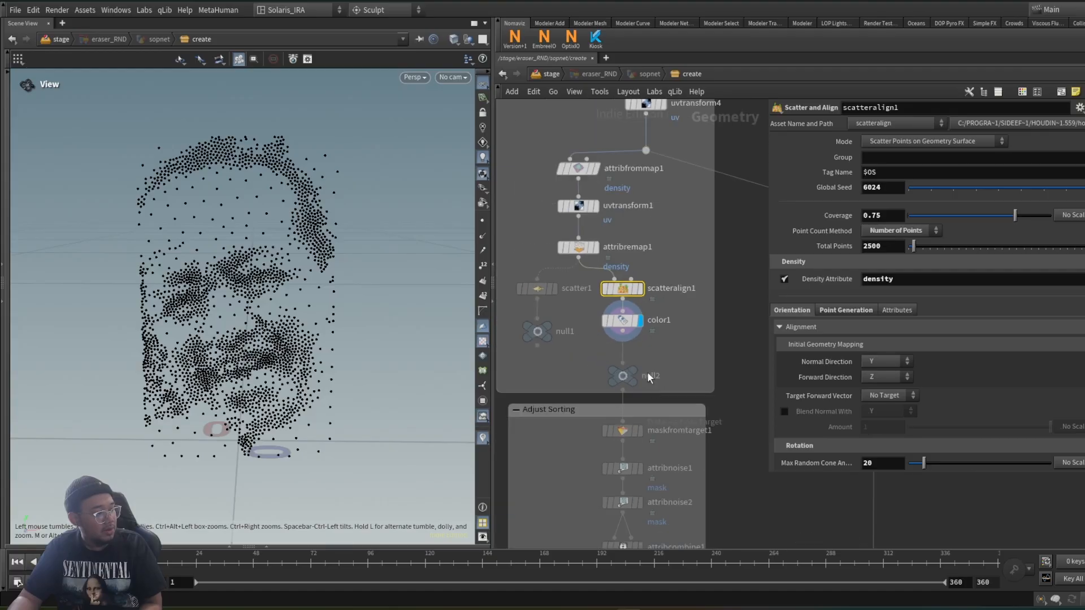
Display attribfrommap1 again and select it to show its remap and contrast parameters
scroll(601, 235, up, 3)
click(658, 313)
click(593, 139)
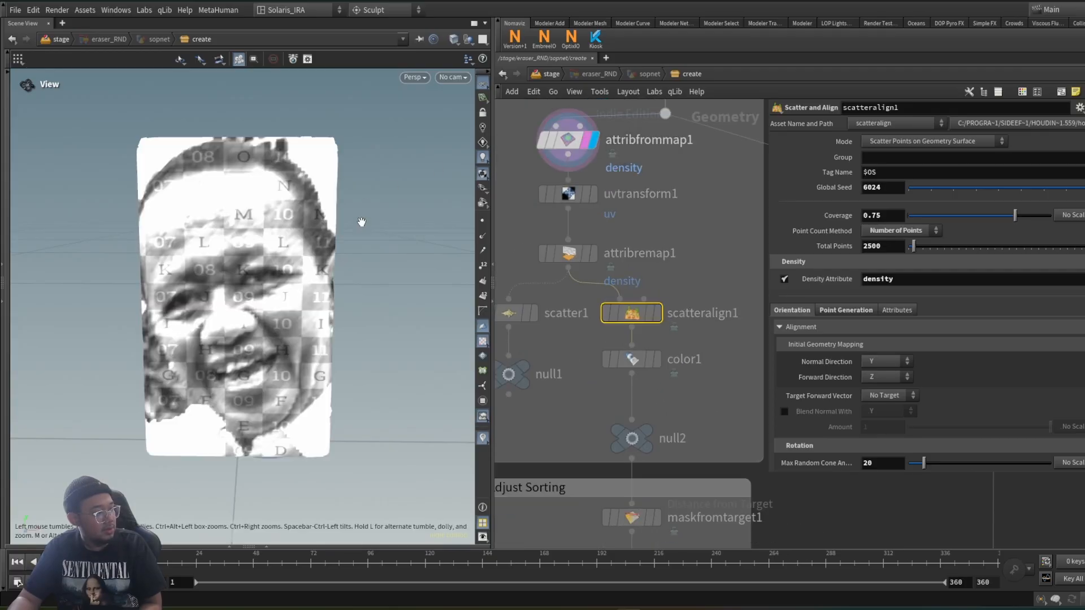
click(568, 140)
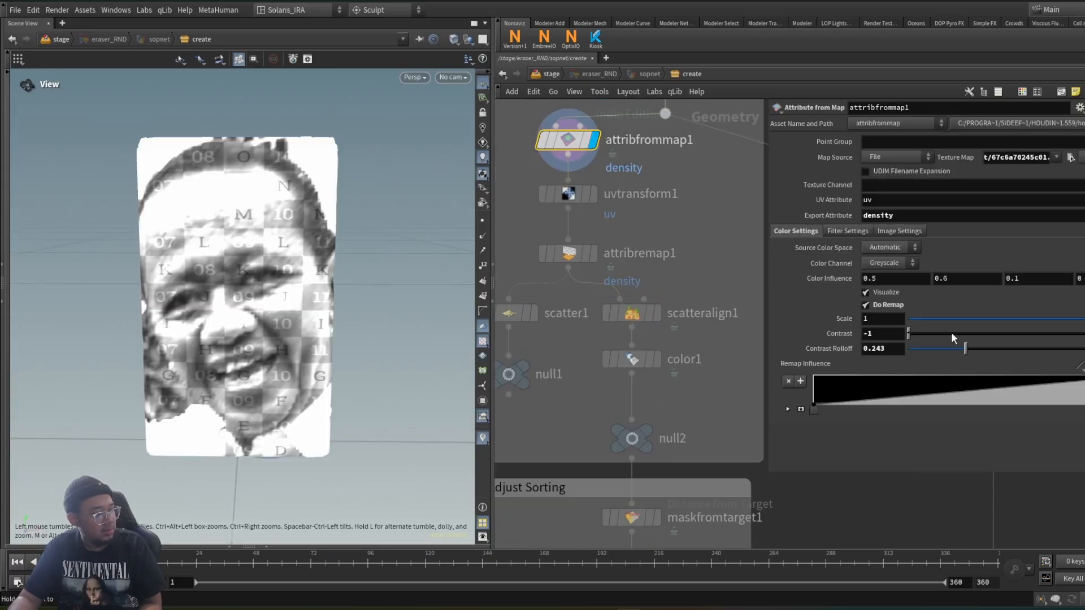
Toggle attribfrommap1's Visualize option off and back on to check the density preview
click(886, 293)
click(885, 293)
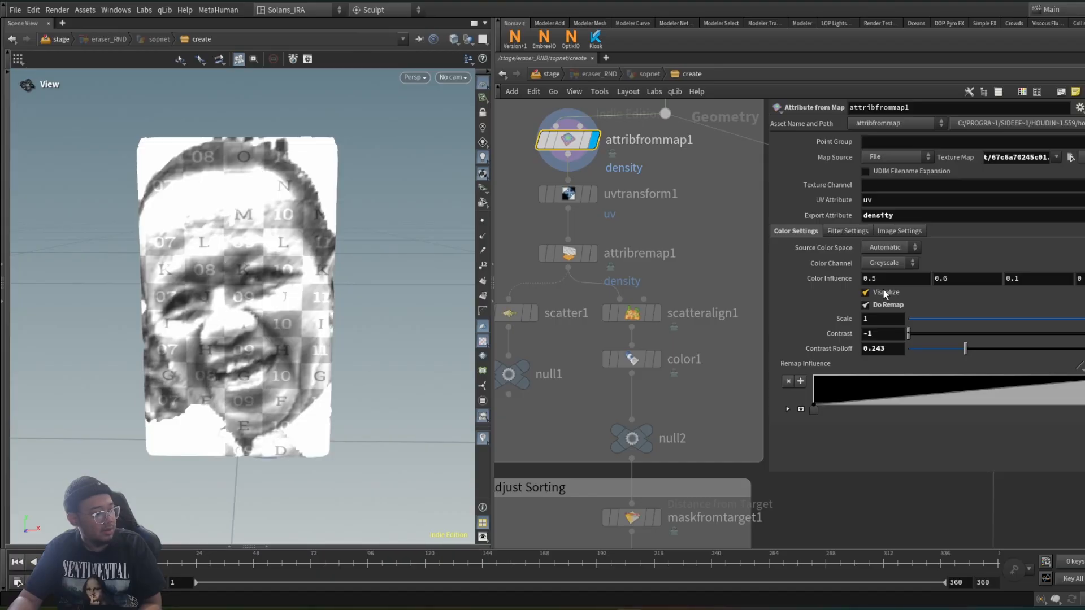
scroll(646, 292, down, 2)
scroll(645, 293, up, 2)
scroll(645, 287, up, 3)
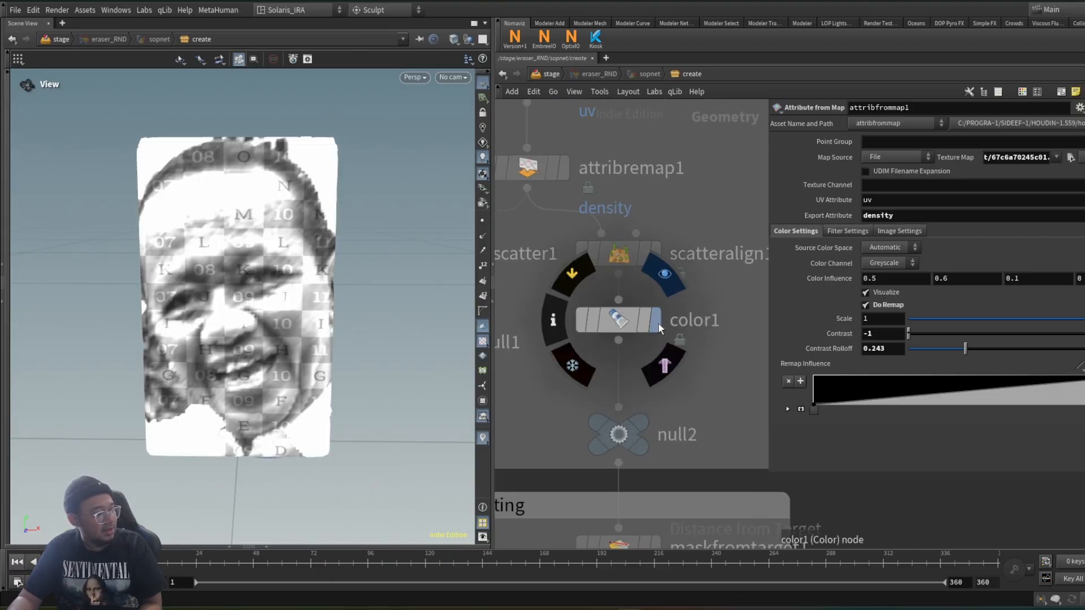
Display color1 followed by null2 and inspect the scattered points forming the face
click(656, 319)
click(619, 434)
scroll(639, 282, down, 6)
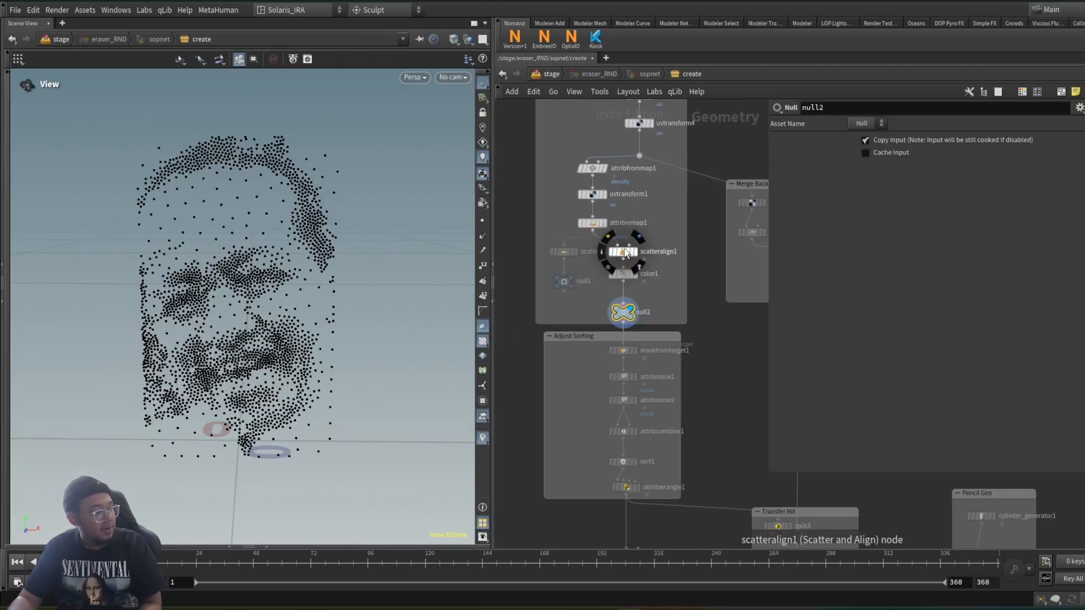
Display subdivide1 in the Merge Back group and inspect the subdivided front face from the side
scroll(693, 286, up, 5)
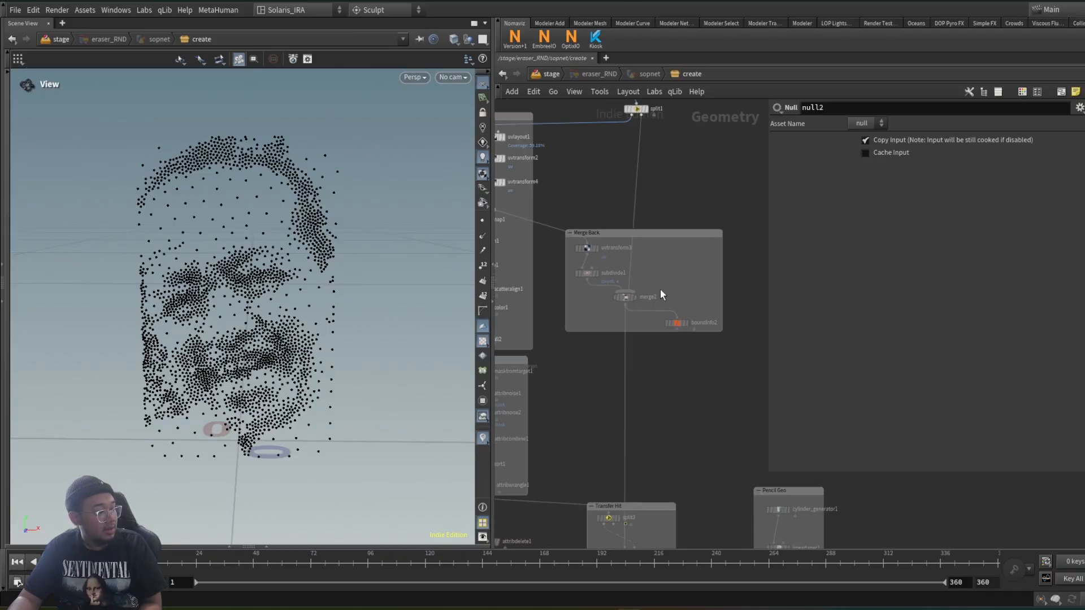
scroll(803, 273, up, 2)
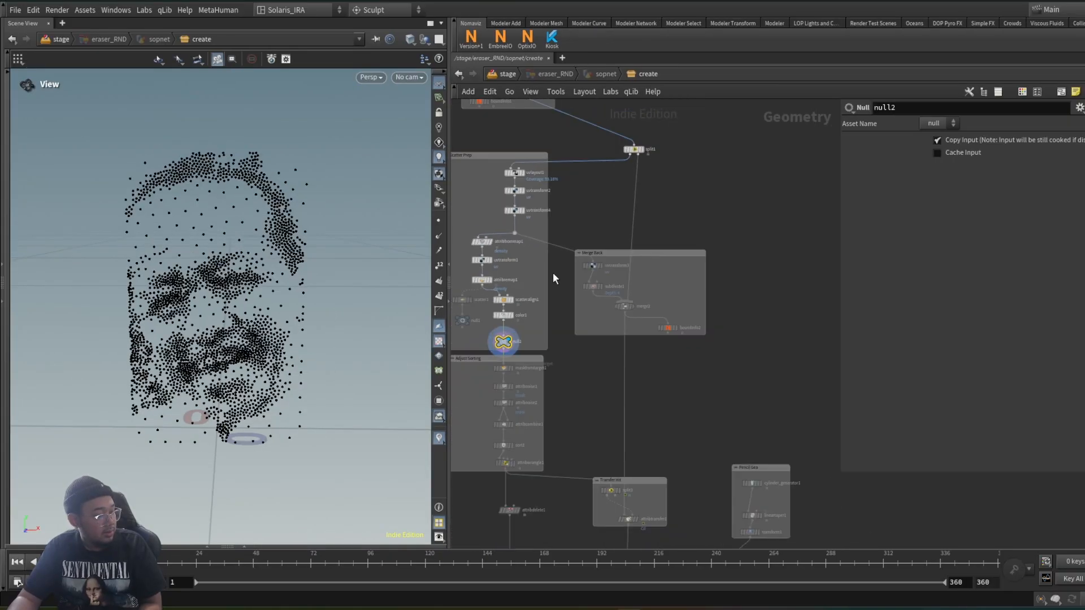
scroll(585, 269, up, 3)
scroll(613, 278, up, 1)
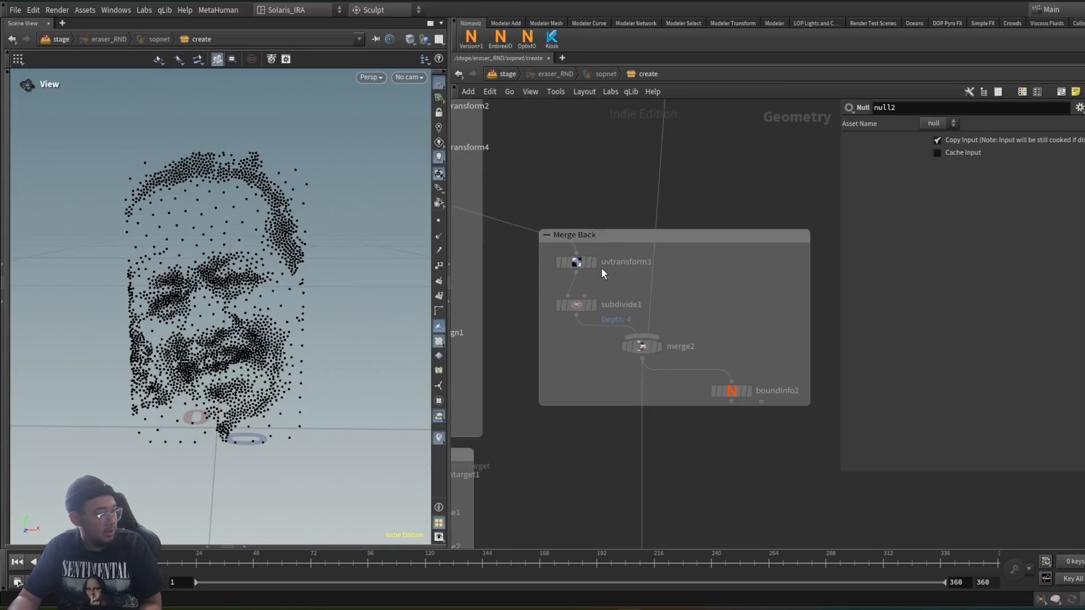
mouse_move(599, 304)
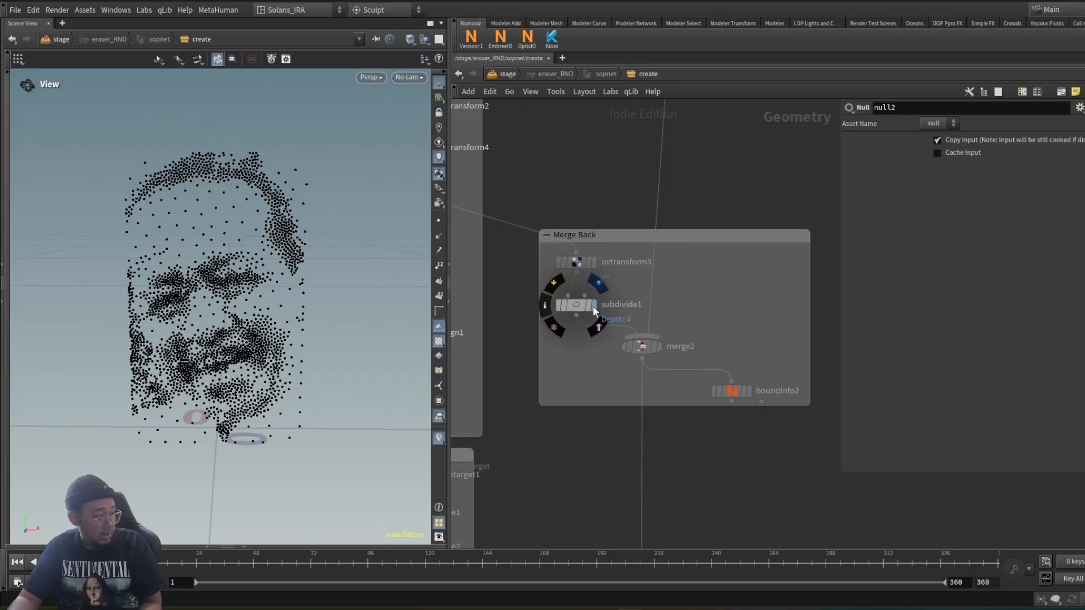
click(577, 307)
drag(350, 244, 404, 226)
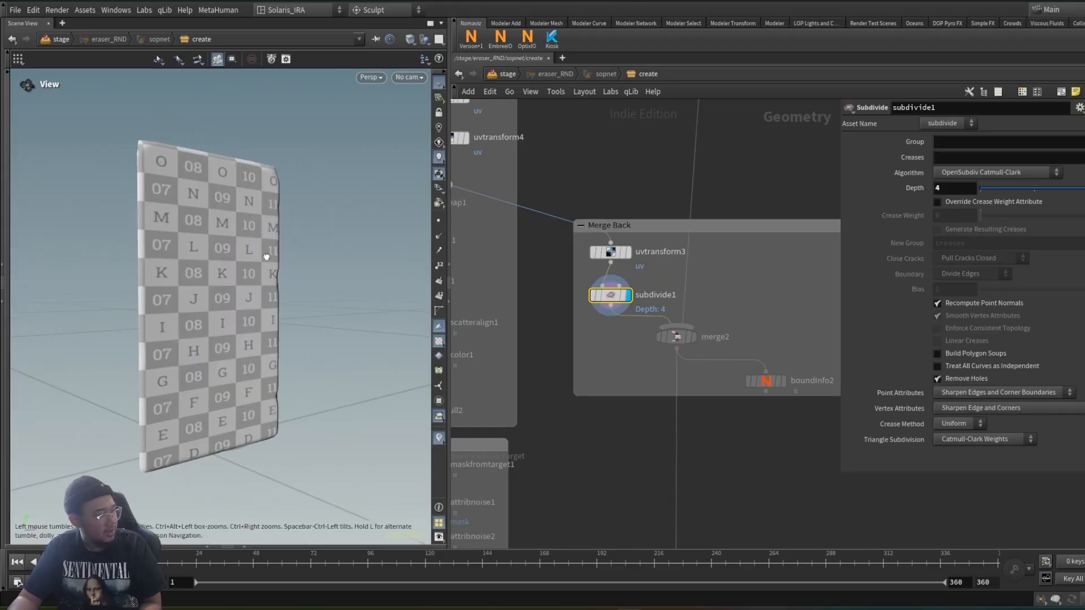
Display merge2 and inspect the eraser with the subdivided face merged back onto its body
scroll(547, 311, up, 2)
scroll(733, 271, down, 2)
scroll(761, 318, up, 2)
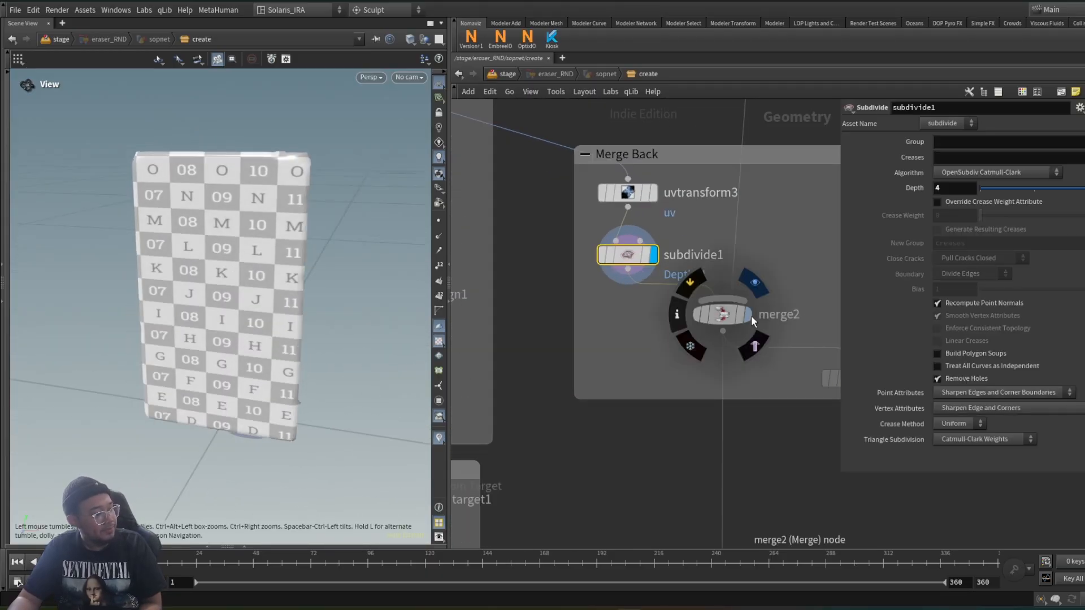
click(750, 314)
drag(282, 241, 244, 235)
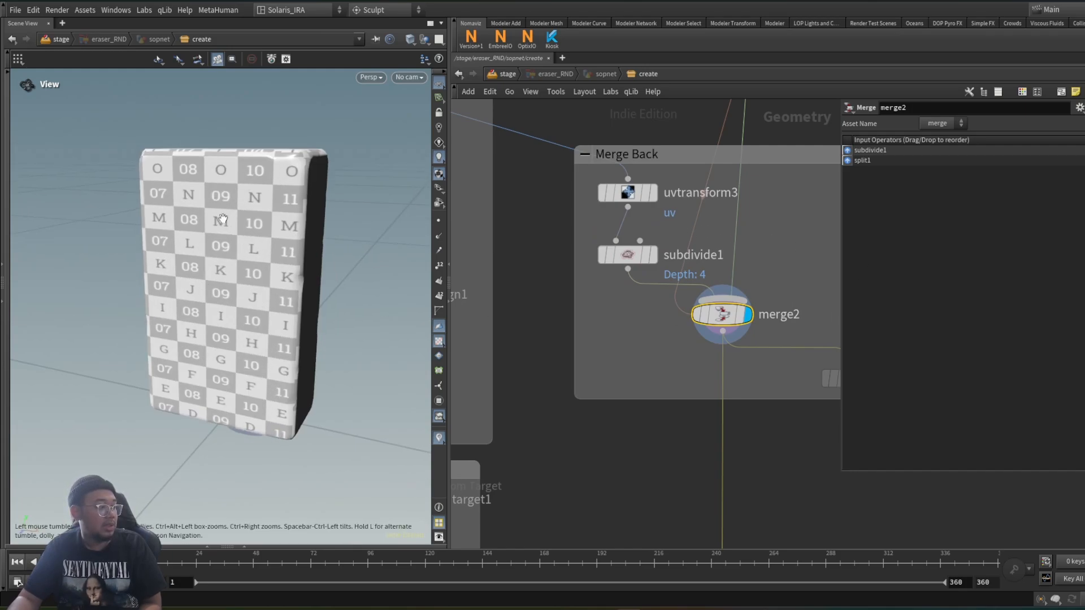
Switch the viewport shading to Smooth Shaded while merge2 is displayed
scroll(764, 223, down, 5)
scroll(717, 405, up, 3)
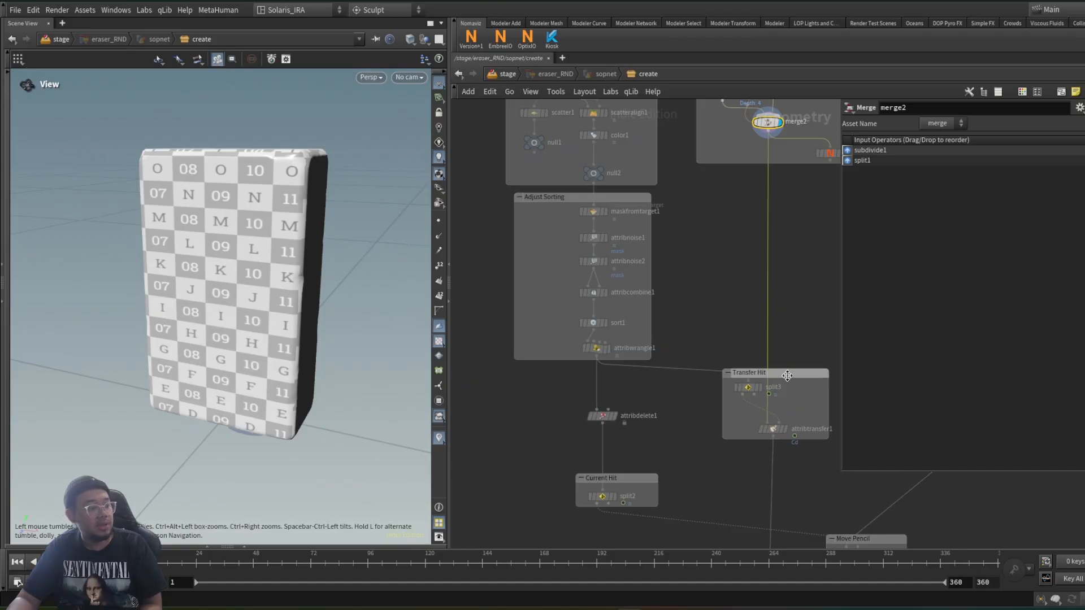
scroll(764, 410, up, 3)
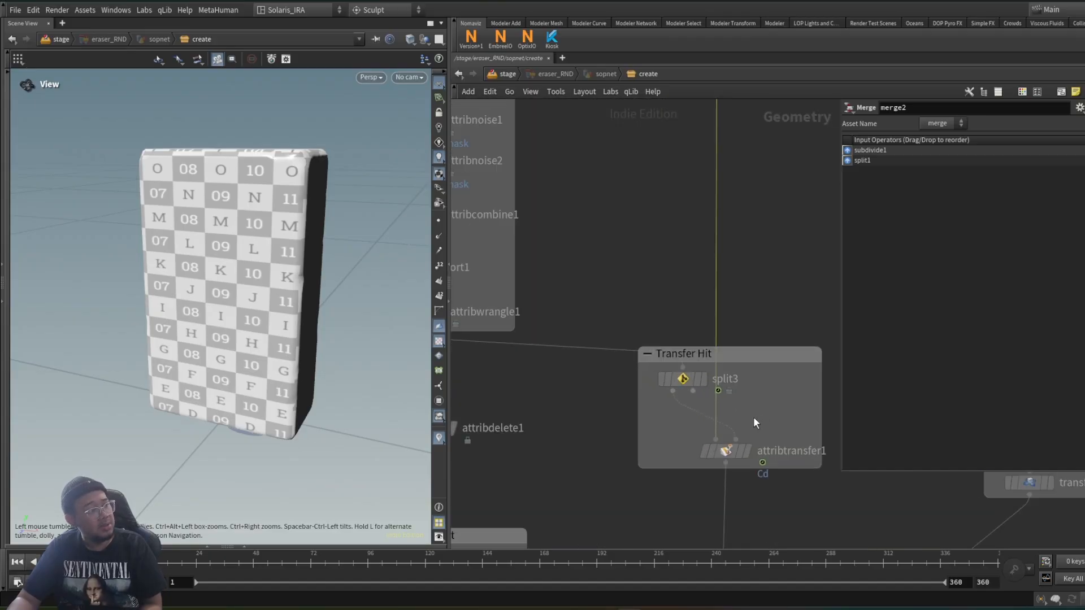
scroll(754, 416, down, 4)
scroll(773, 391, up, 1)
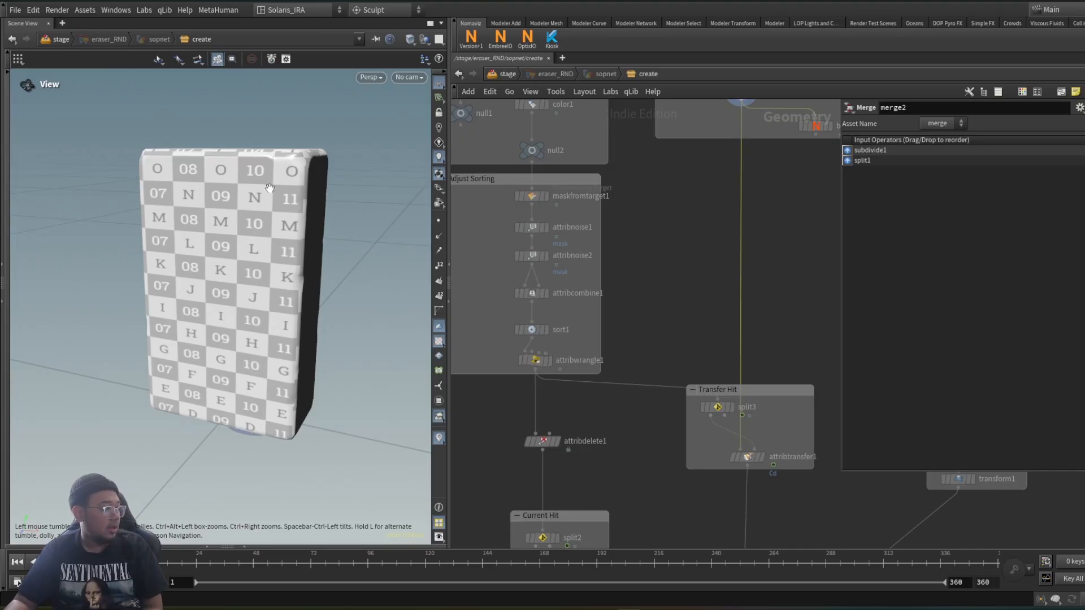
click(410, 39)
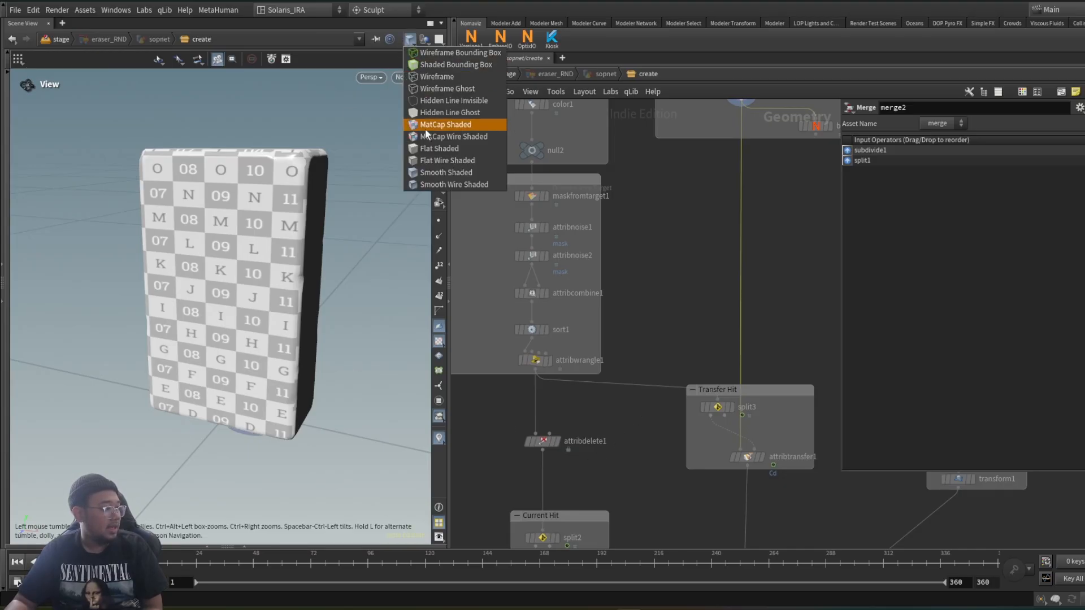
click(426, 173)
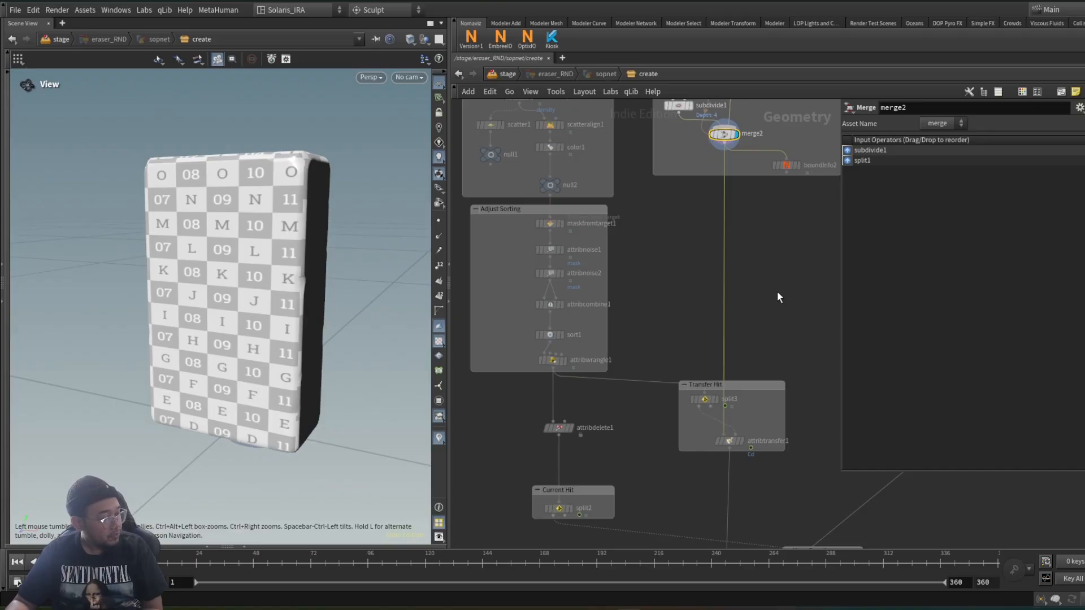
Select attribtransfer1 in the Transfer Hit group and check its conditions and the Cd point attribute it transfers
click(730, 442)
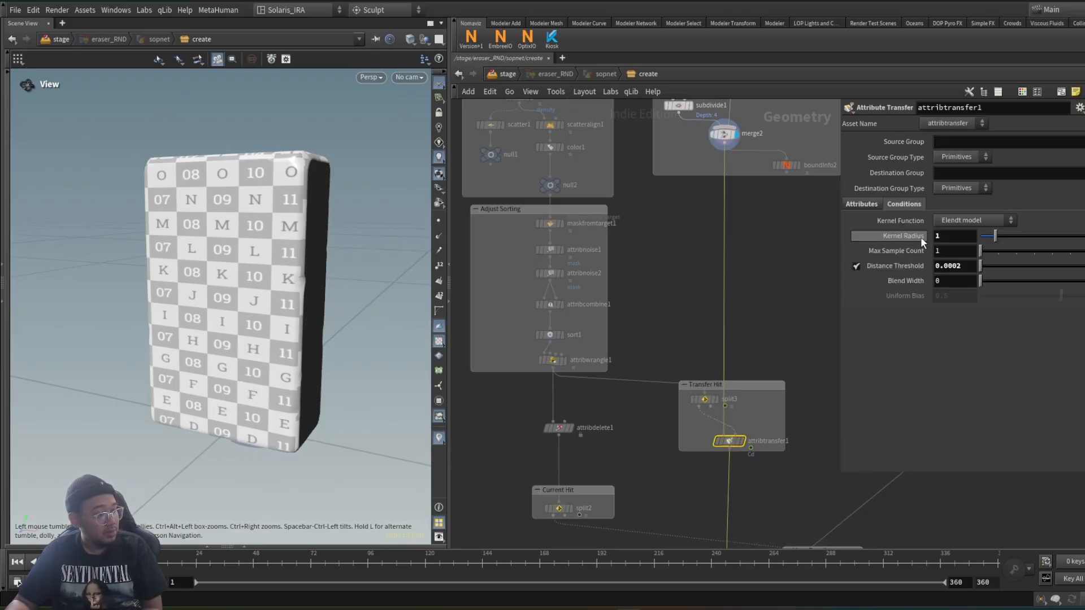
click(863, 205)
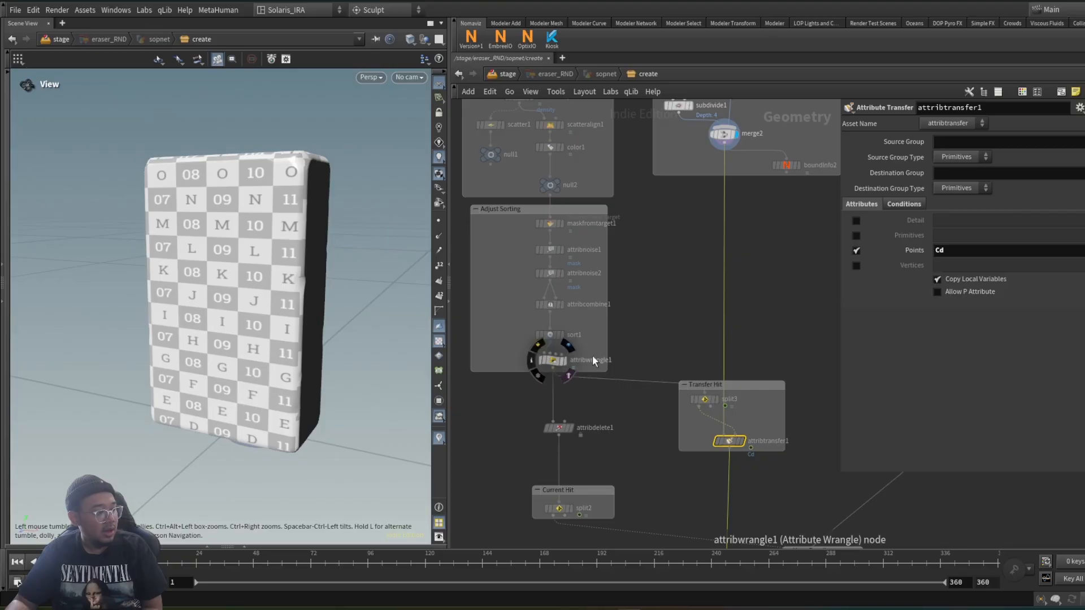
double_click(949, 252)
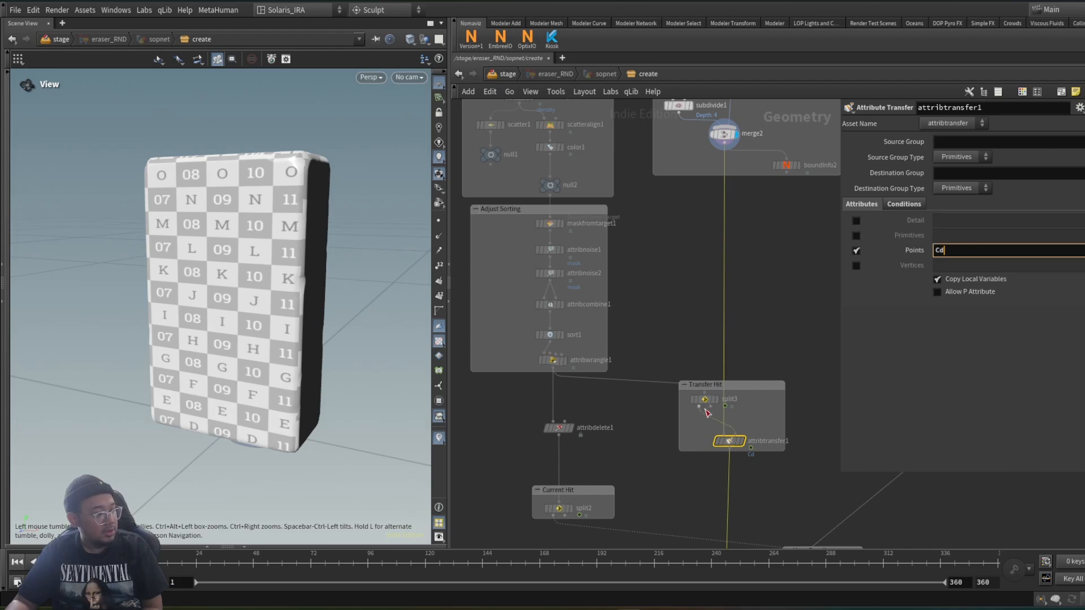
Display attribtransfer1 and scrub the timeline to frame 94 to watch the dots accumulate on the eraser
scroll(707, 412, up, 2)
click(745, 448)
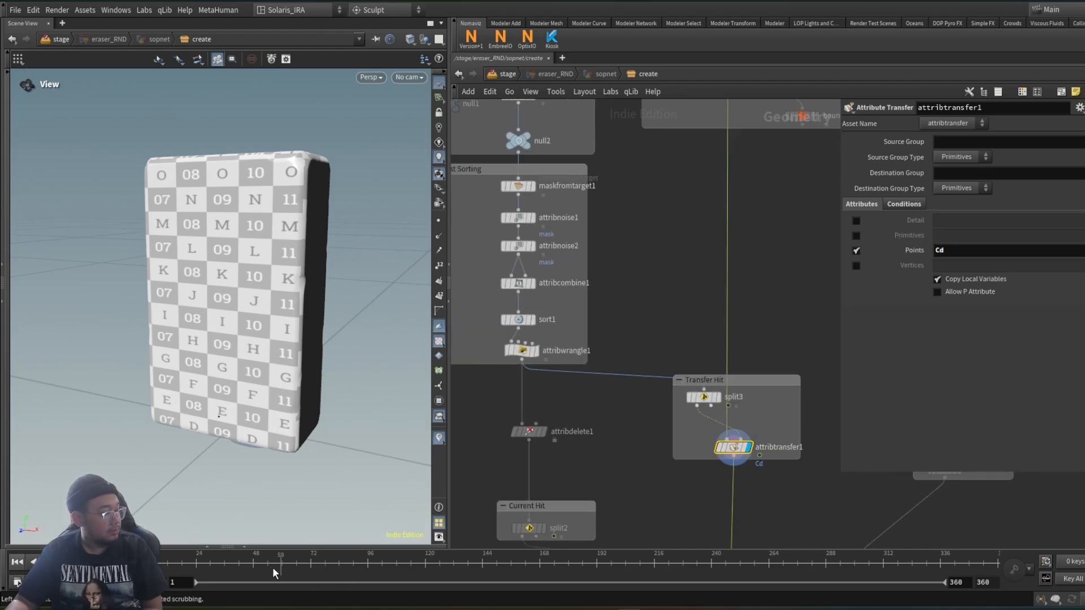
drag(191, 565, 365, 565)
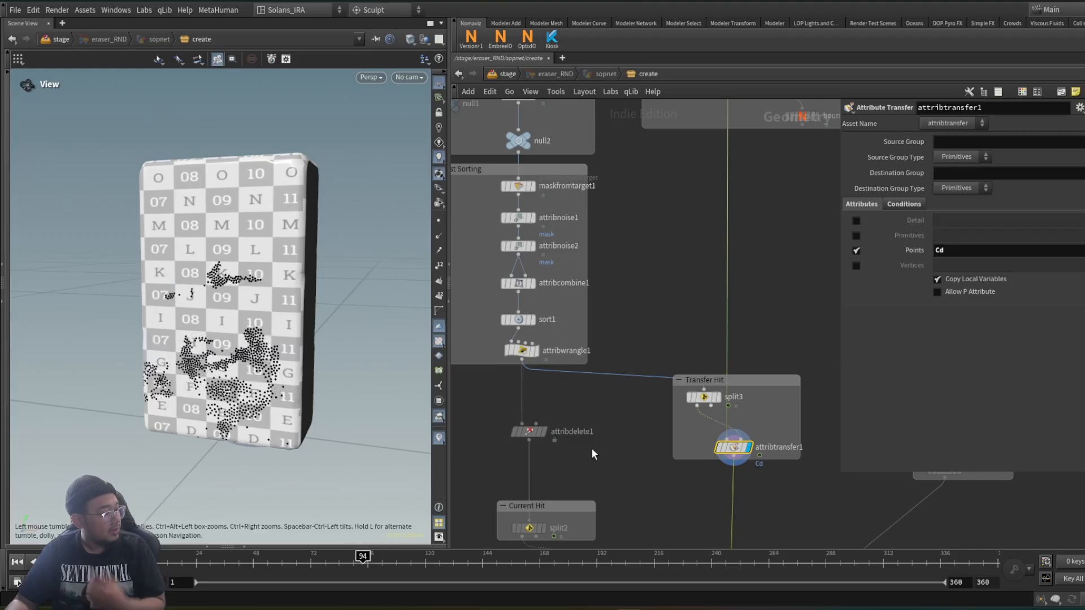
Display split3, check its id-based group expression, and scrub to frame 125 to watch its points appear
scroll(658, 447, down, 2)
scroll(579, 344, up, 3)
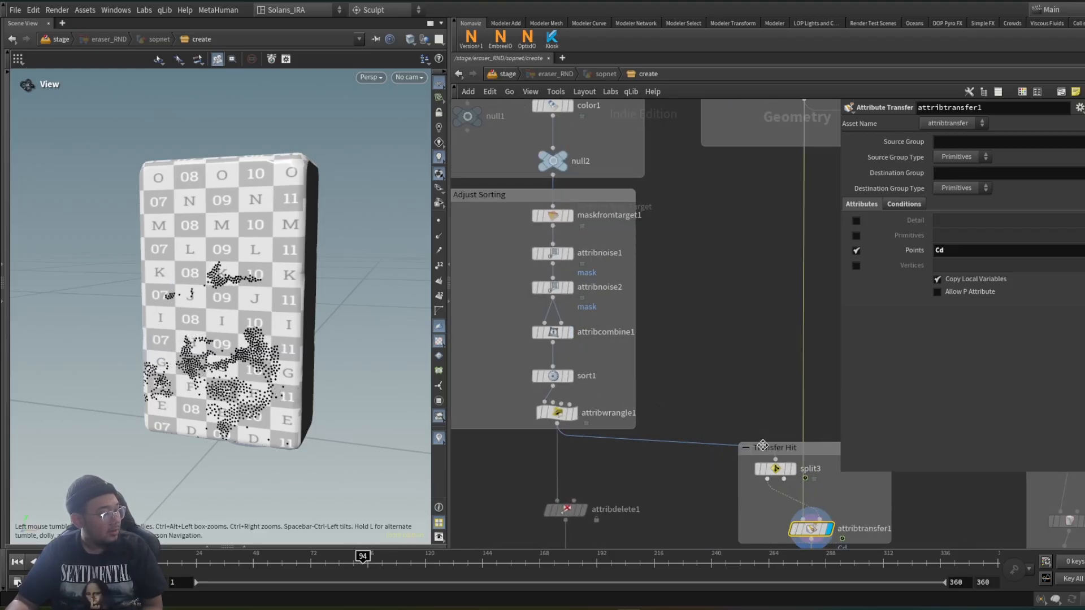
click(792, 469)
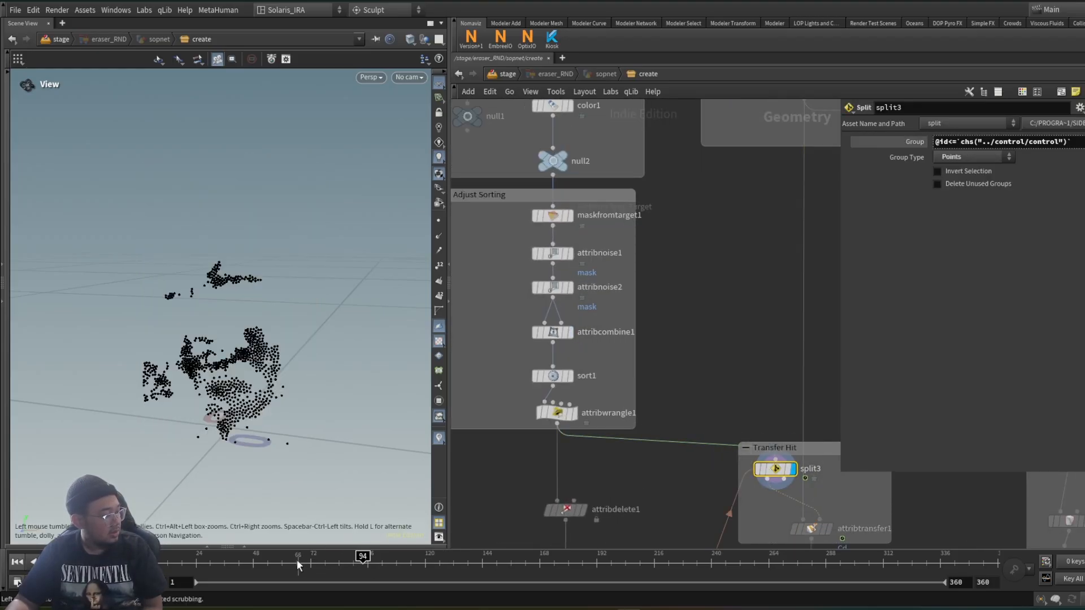
drag(298, 565, 438, 566)
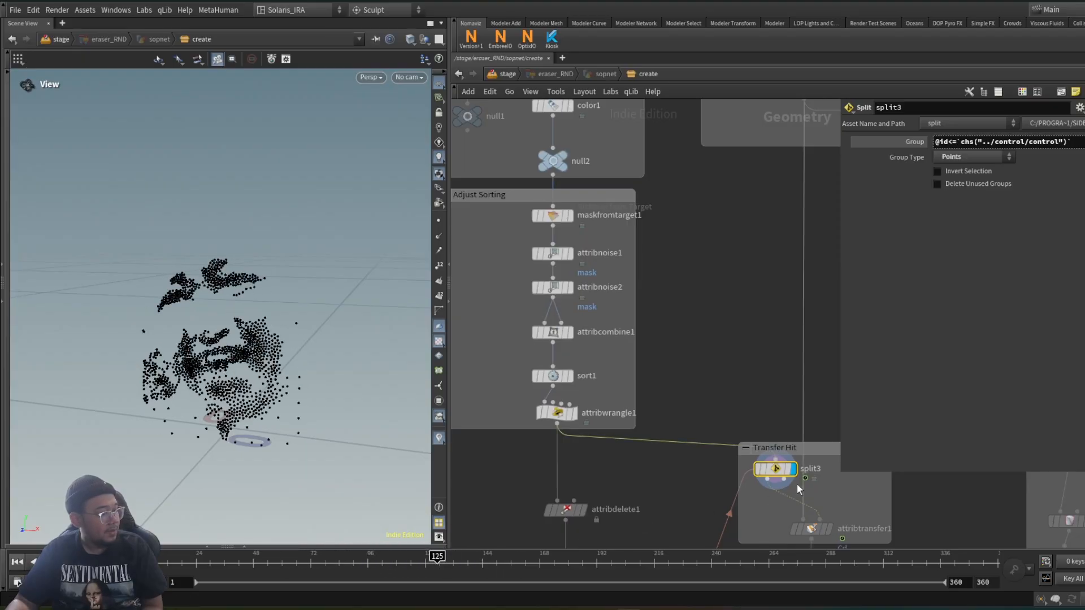
Display attribtransfer1 again and scrub to frame 107 to compare the color transfer with the split points
click(832, 531)
click(812, 531)
drag(252, 565, 395, 567)
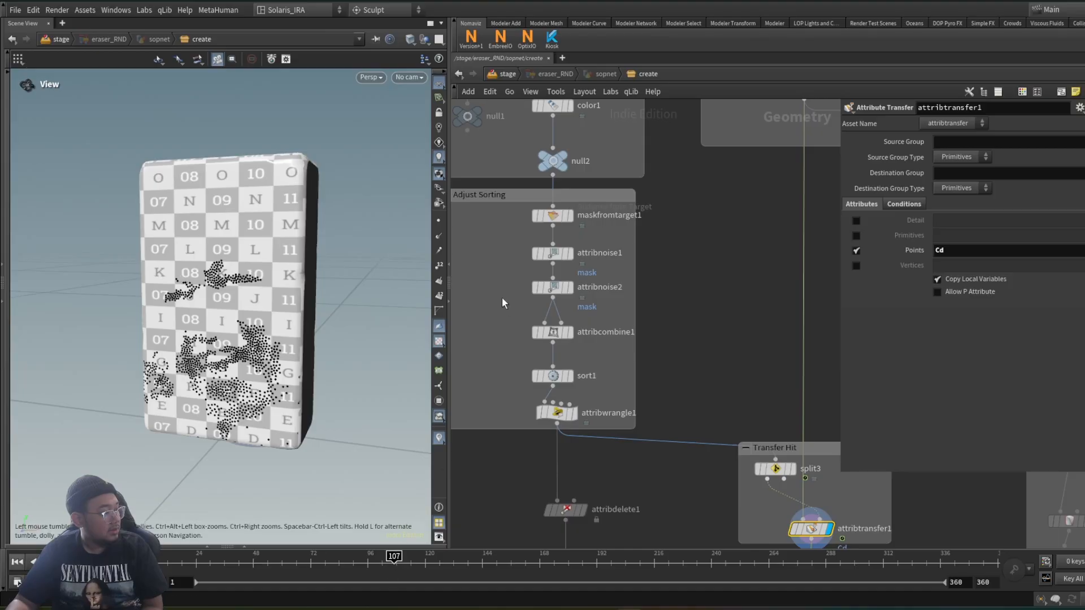
Hide the UV checker texture in the viewport and scrub to frame 116 to view the dots on the plain eraser
scroll(650, 421, down, 2)
click(440, 353)
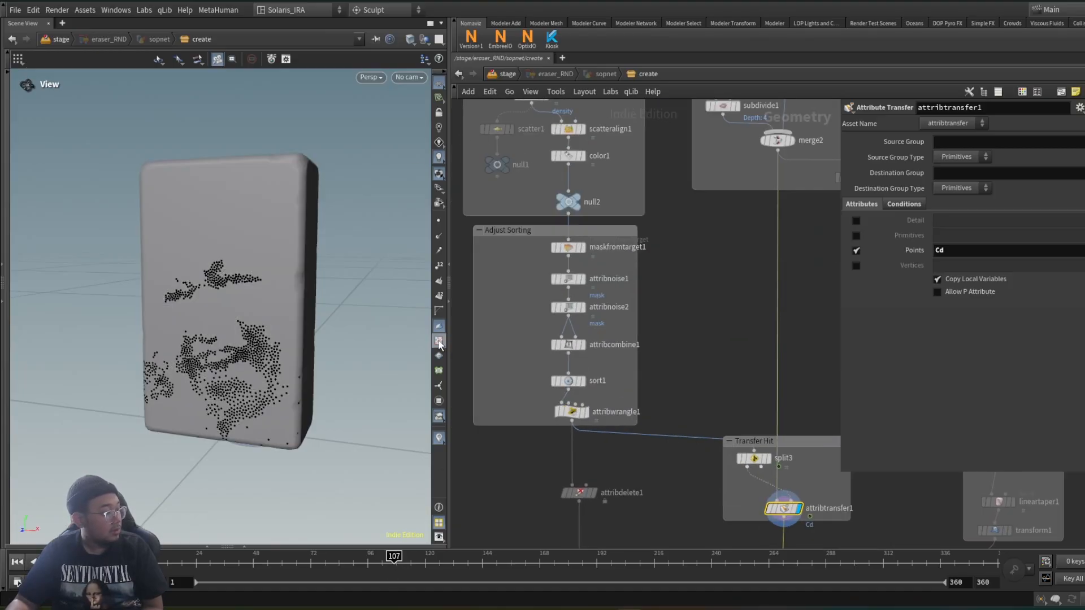
mouse_move(396, 560)
mouse_down()
mouse_move(449, 557)
mouse_move(370, 556)
mouse_move(416, 556)
mouse_up()
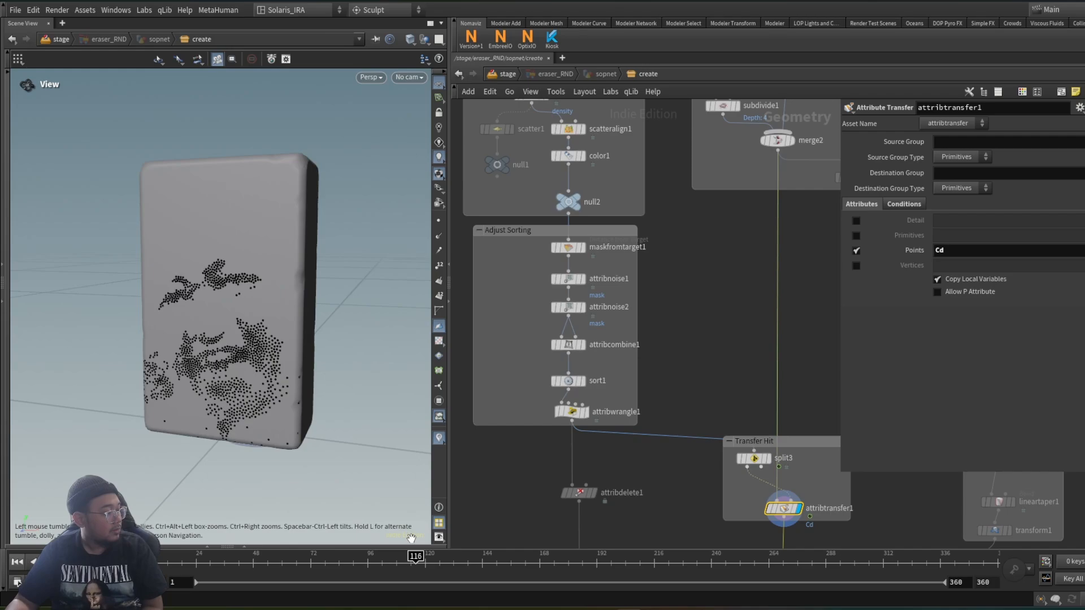
Open the Geometry Spreadsheet and sort the points by Cd[r] with the timeline advanced to frame 177
click(243, 547)
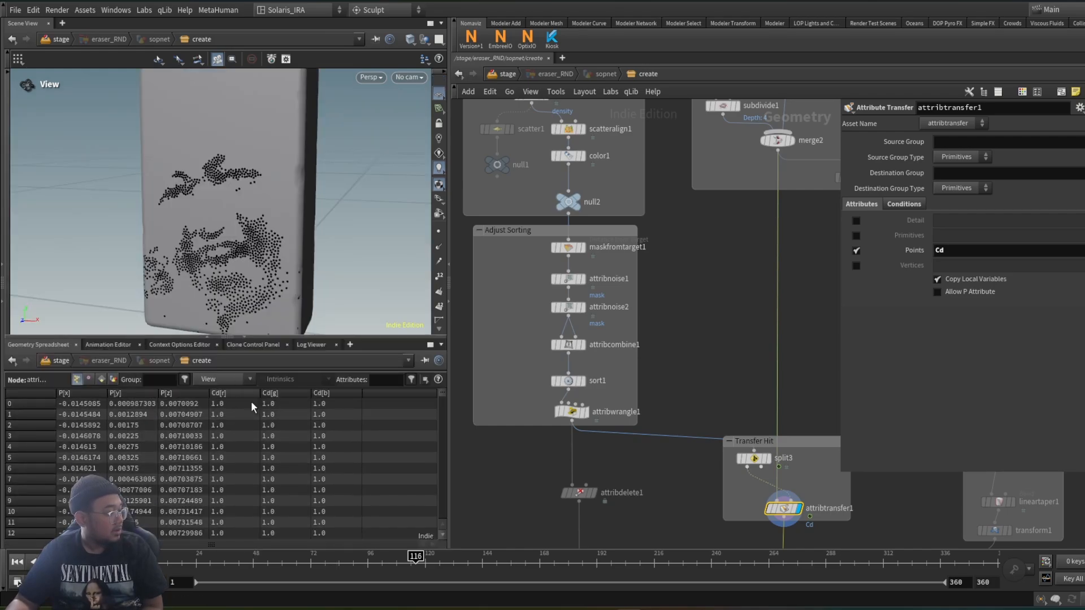
drag(407, 556, 549, 564)
click(224, 394)
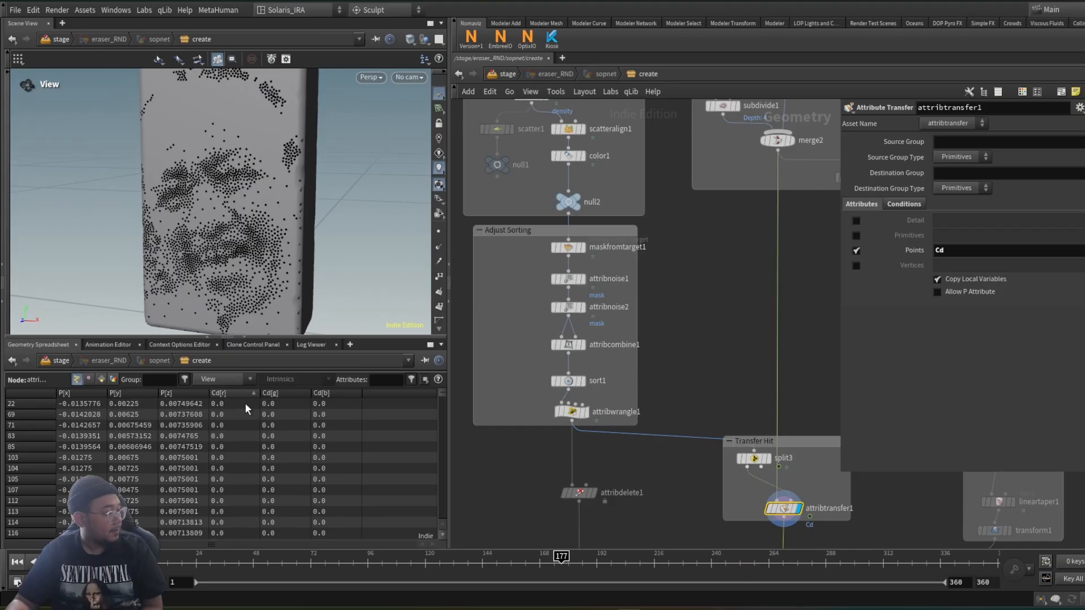
Scrub back through frame 92 to near the start, comparing the points' Cd values with the dots on the eraser
mouse_move(470, 561)
mouse_down()
mouse_move(243, 561)
mouse_move(481, 562)
mouse_move(310, 557)
mouse_move(455, 553)
mouse_move(315, 552)
mouse_move(360, 551)
mouse_up()
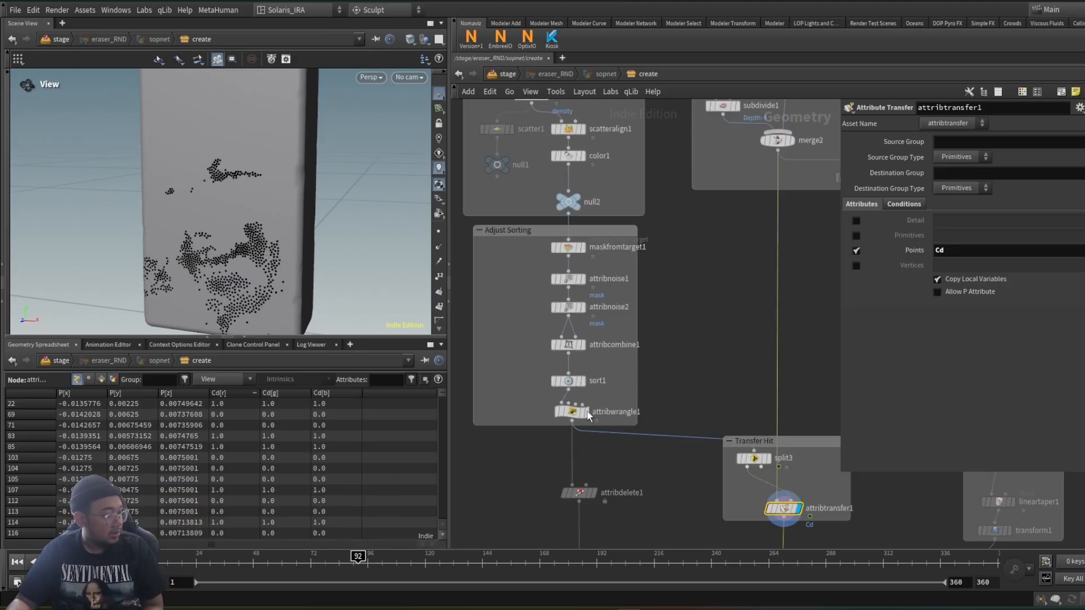
scroll(598, 474, down, 3)
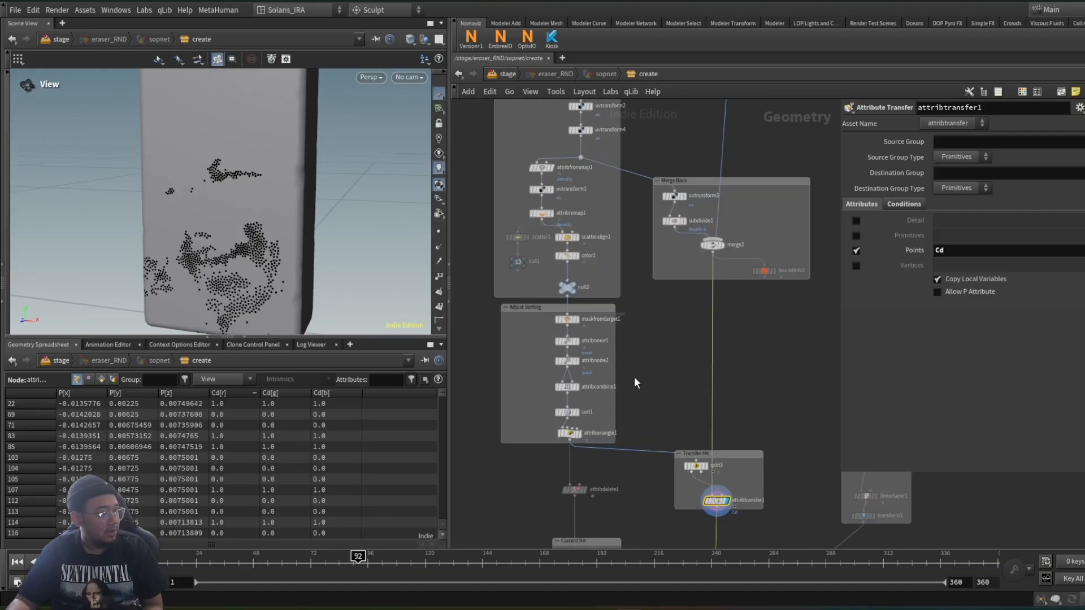
scroll(689, 469, up, 3)
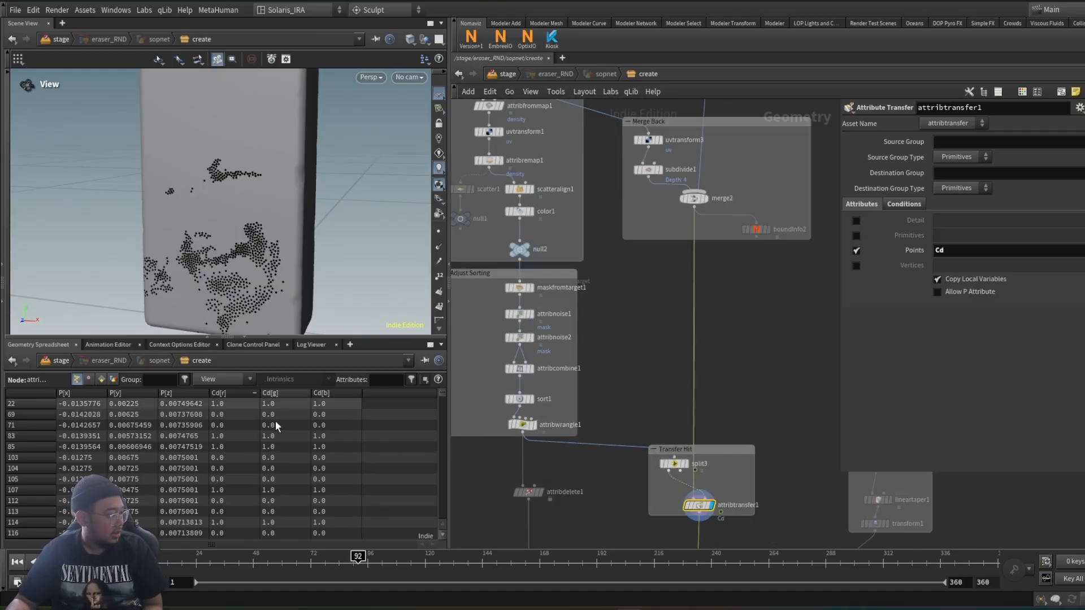
drag(359, 558, 146, 557)
Nudge the Adjust Sorting network box slightly and look over its node chain from maskfromtarget1 to attribwrangle1
scroll(565, 393, up, 5)
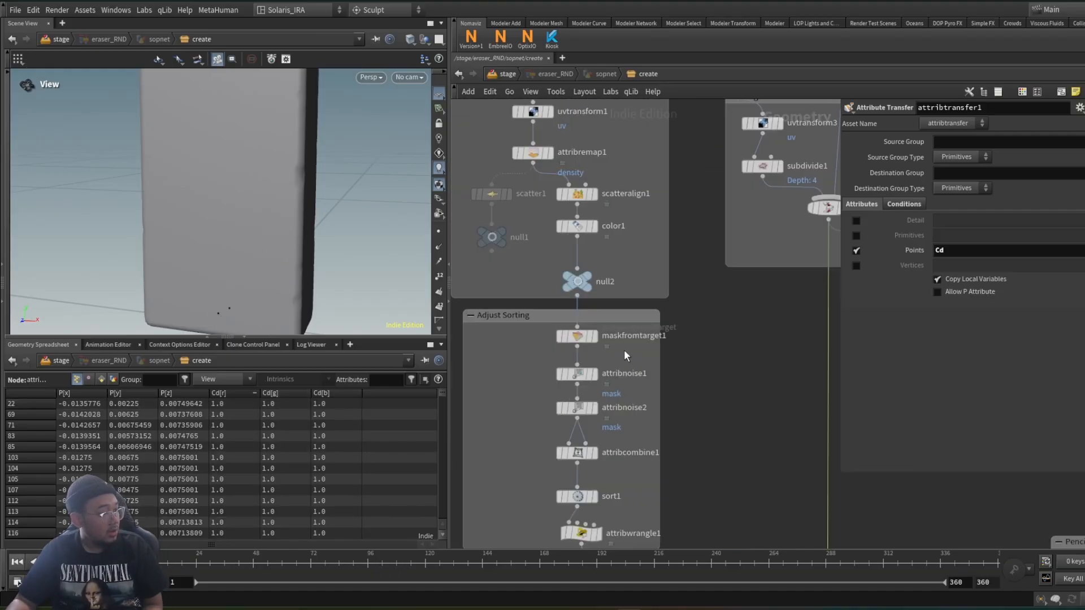
scroll(582, 269, down, 3)
scroll(567, 298, up, 2)
double_click(571, 298)
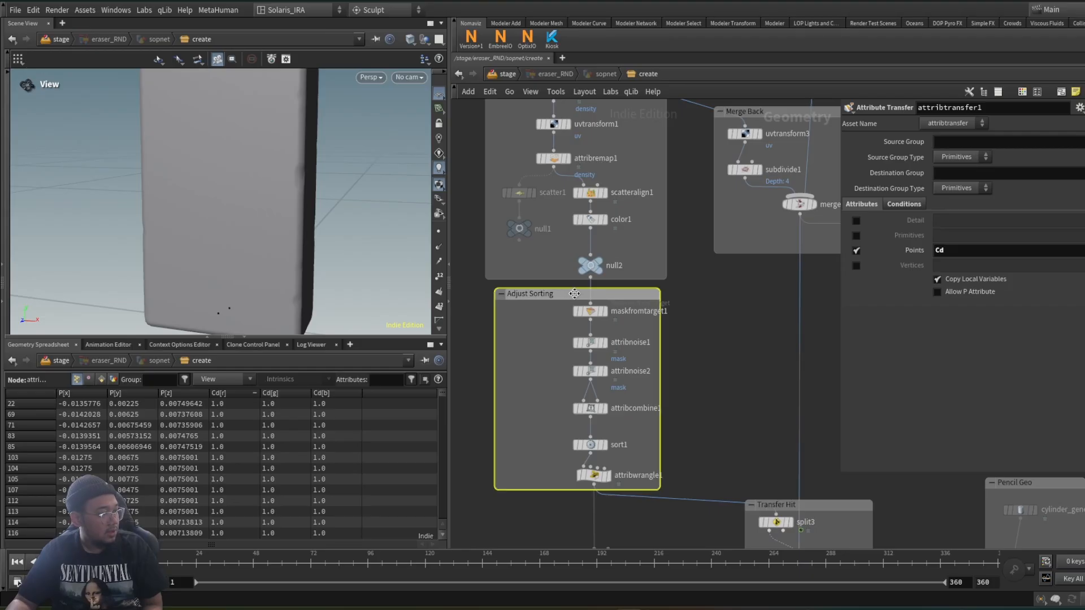
click(704, 299)
drag(630, 296, 628, 296)
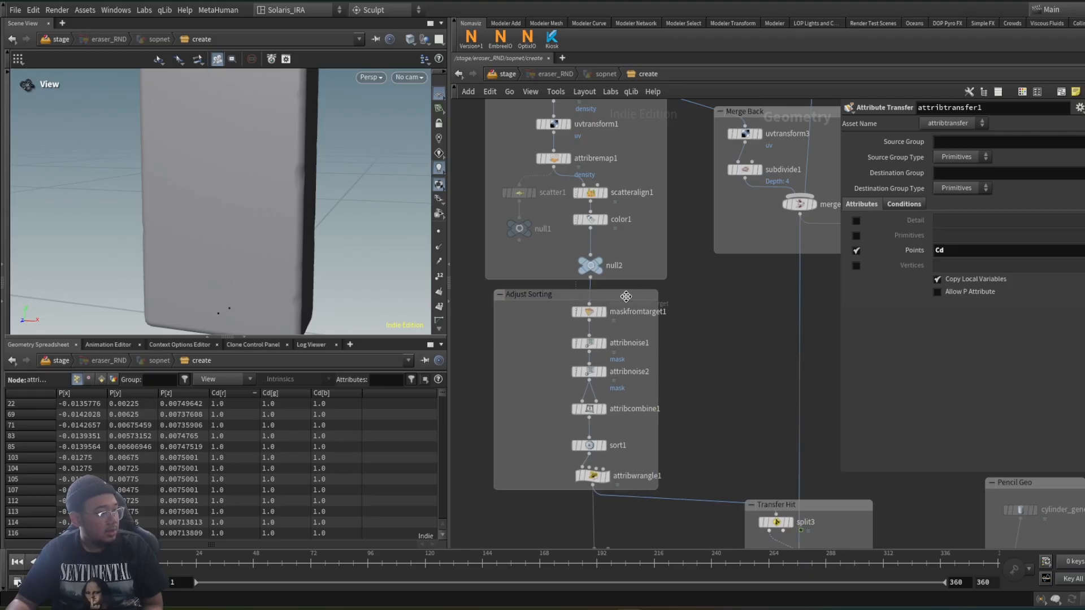
scroll(623, 302, down, 2)
scroll(615, 408, up, 1)
scroll(587, 268, up, 2)
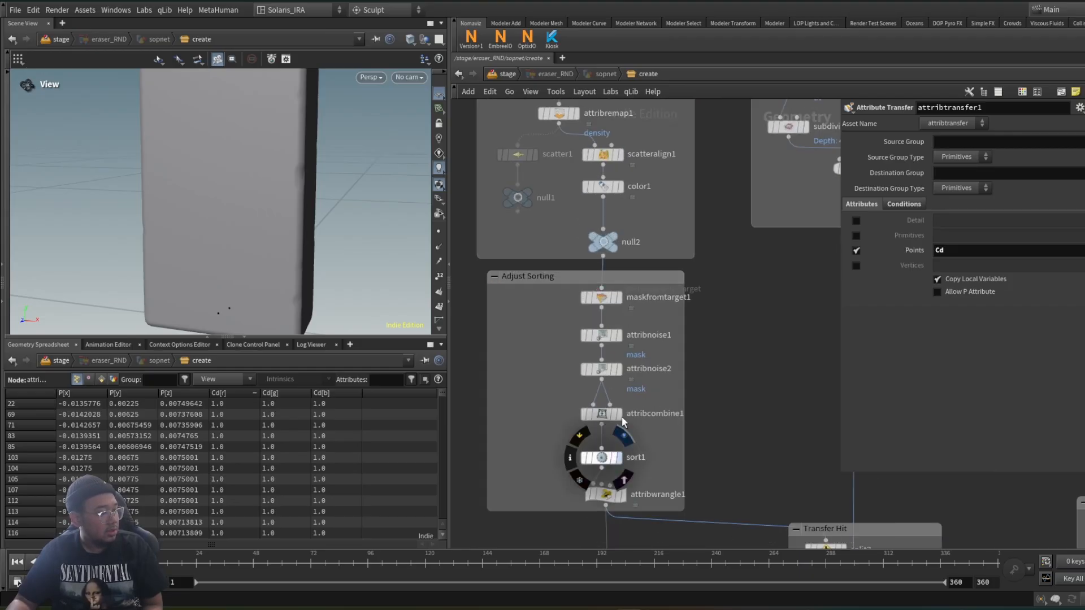
Display the split3 node in Transfer Hit, show its Group expression as an evaluated value, and scrub to frame 93
scroll(562, 275, down, 2)
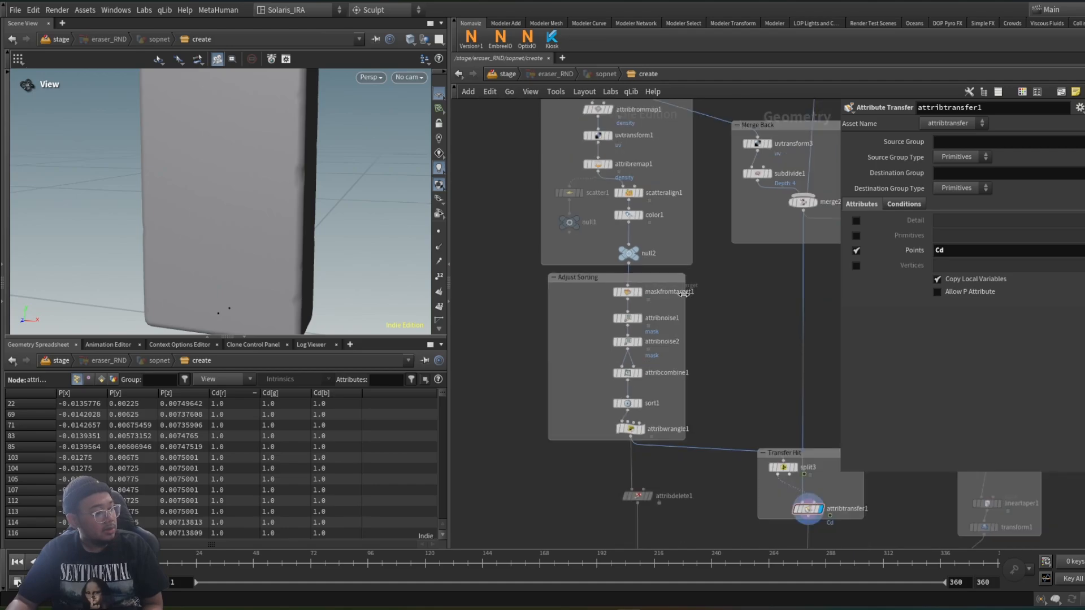
scroll(637, 413, up, 2)
click(797, 493)
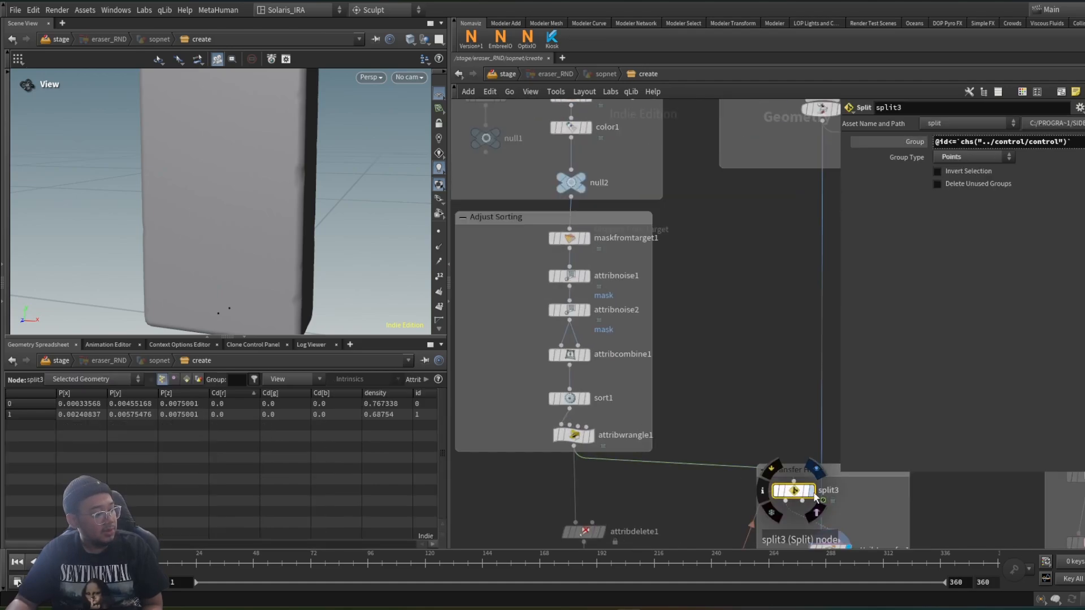
click(812, 490)
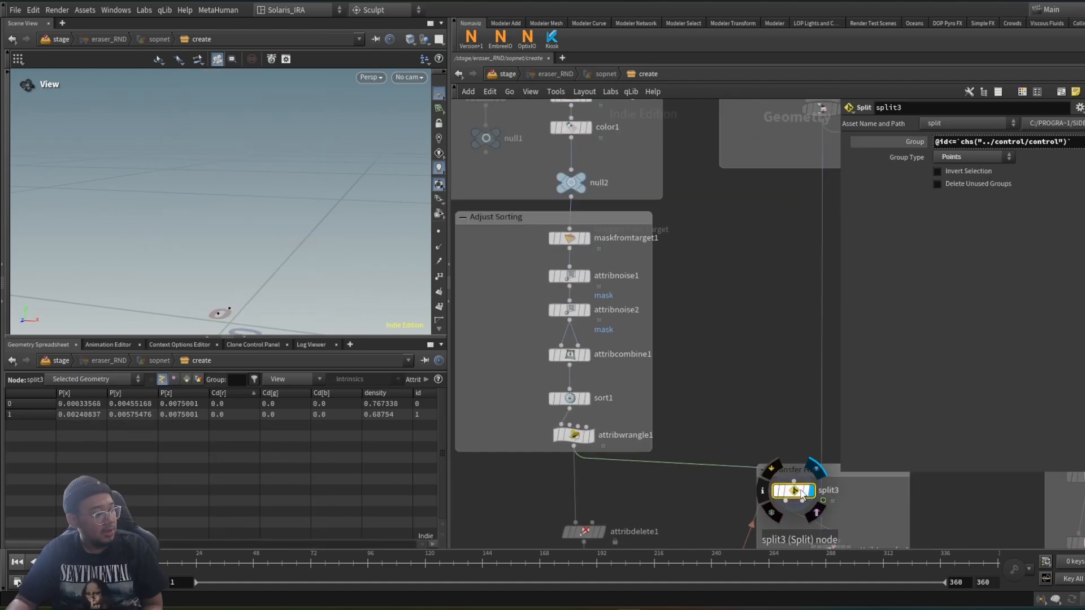
click(914, 142)
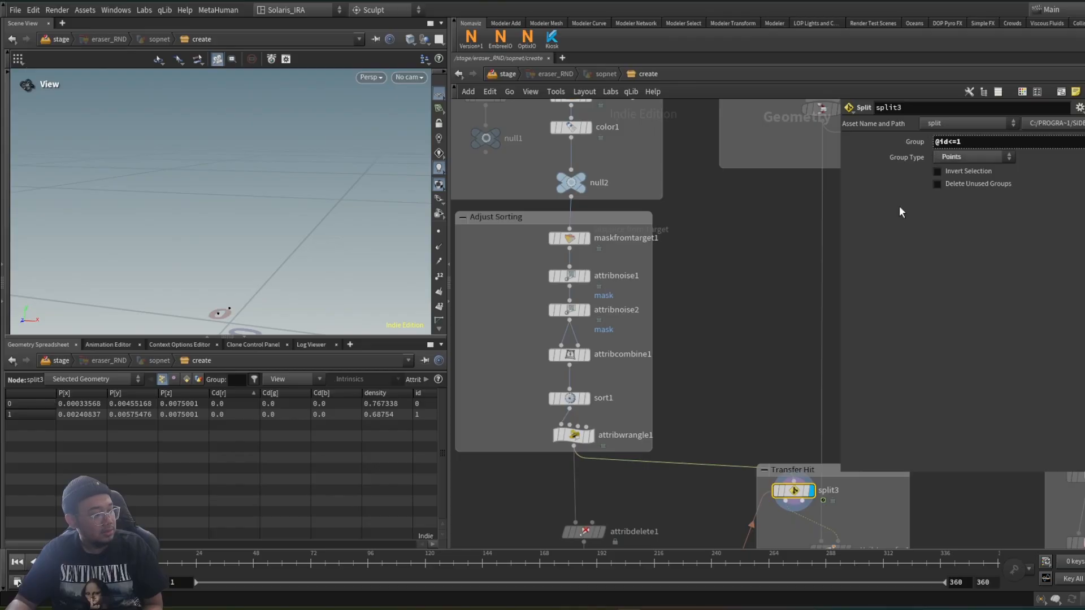
drag(190, 559, 360, 558)
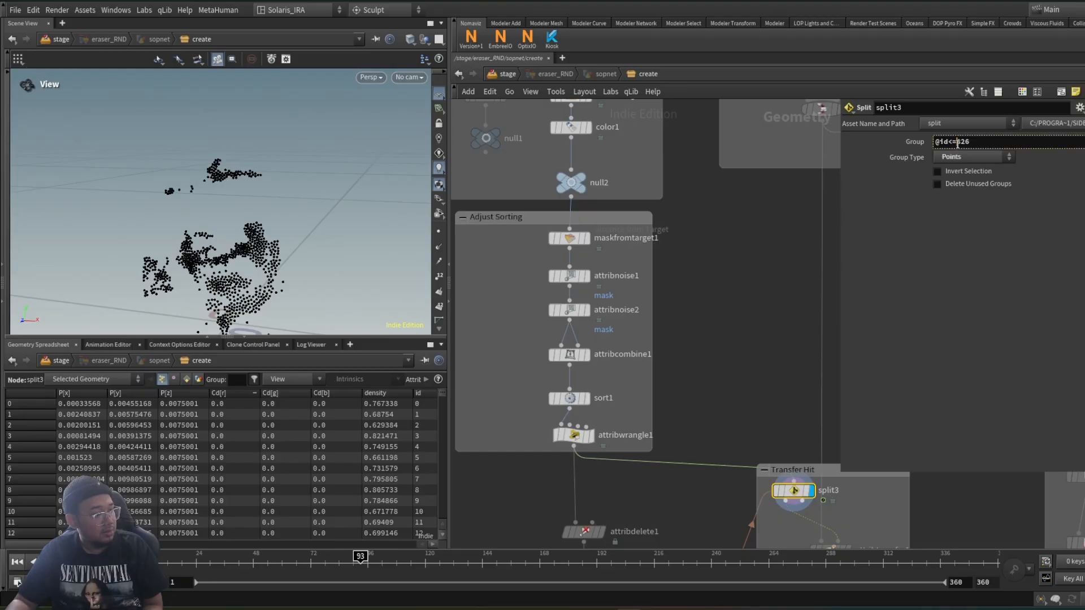
Check split3's evaluated point group, then compare the attribtransfer1 eraser display with the points isolated by split3
double_click(963, 142)
click(688, 487)
scroll(691, 485, down, 4)
scroll(747, 432, up, 6)
click(750, 430)
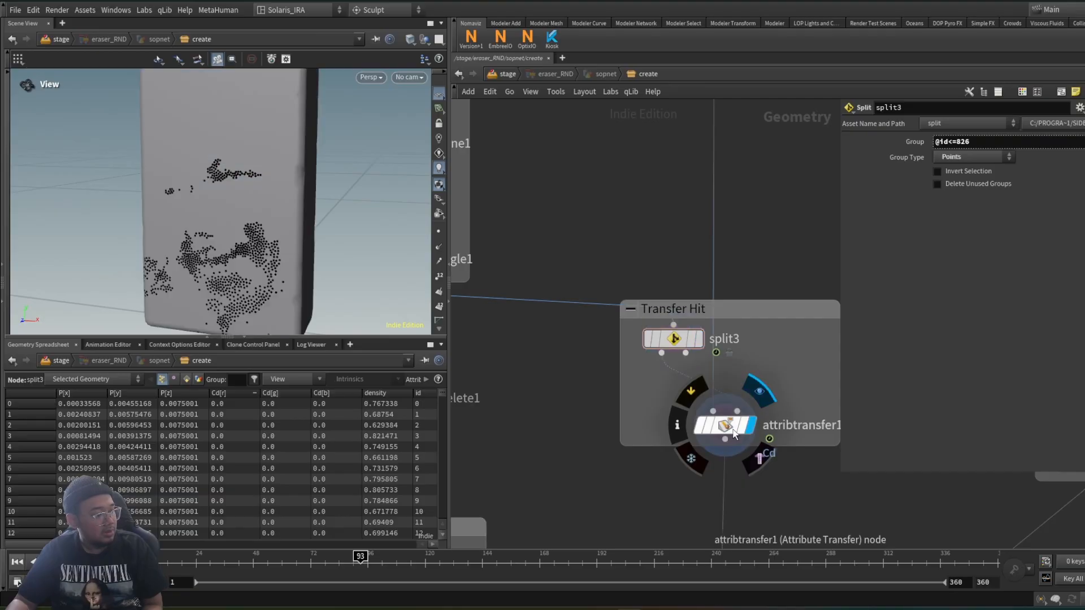
click(700, 342)
scroll(700, 344, down, 6)
scroll(622, 243, up, 4)
scroll(680, 438, down, 1)
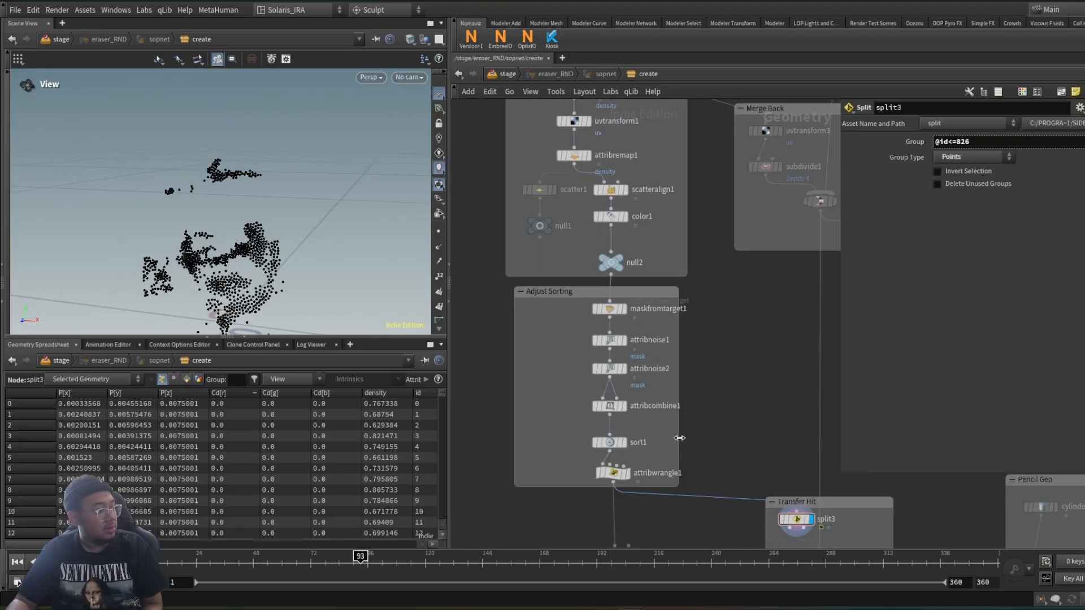
scroll(680, 438, down, 1)
scroll(640, 333, up, 2)
Display maskfromtarget1 in the viewport and examine its direction, output mask name and radius from a rotated view
click(658, 307)
click(628, 332)
scroll(613, 434, down, 2)
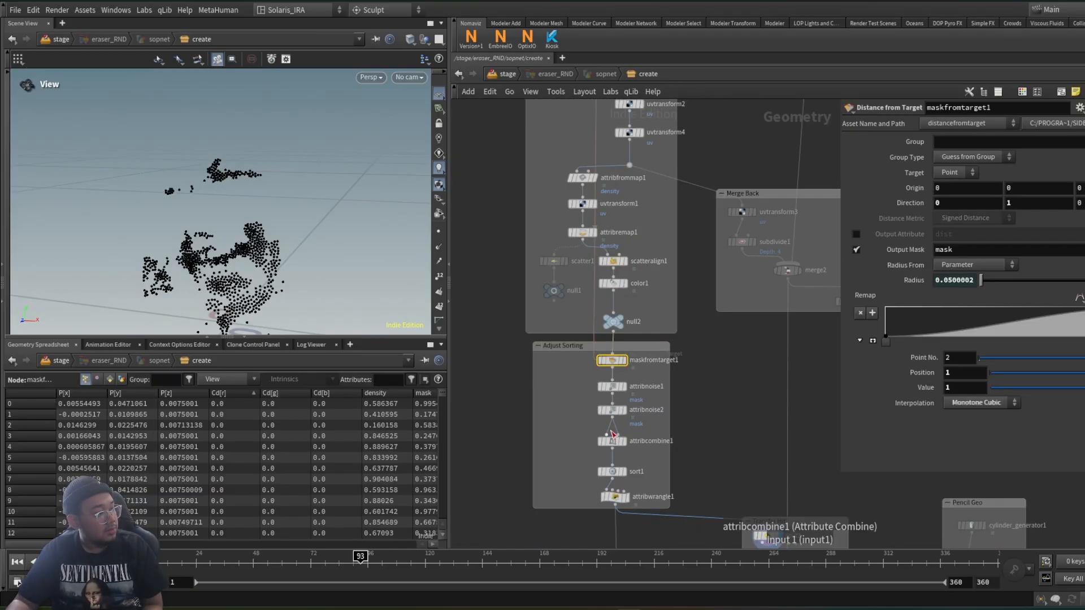
scroll(626, 345, up, 4)
click(623, 375)
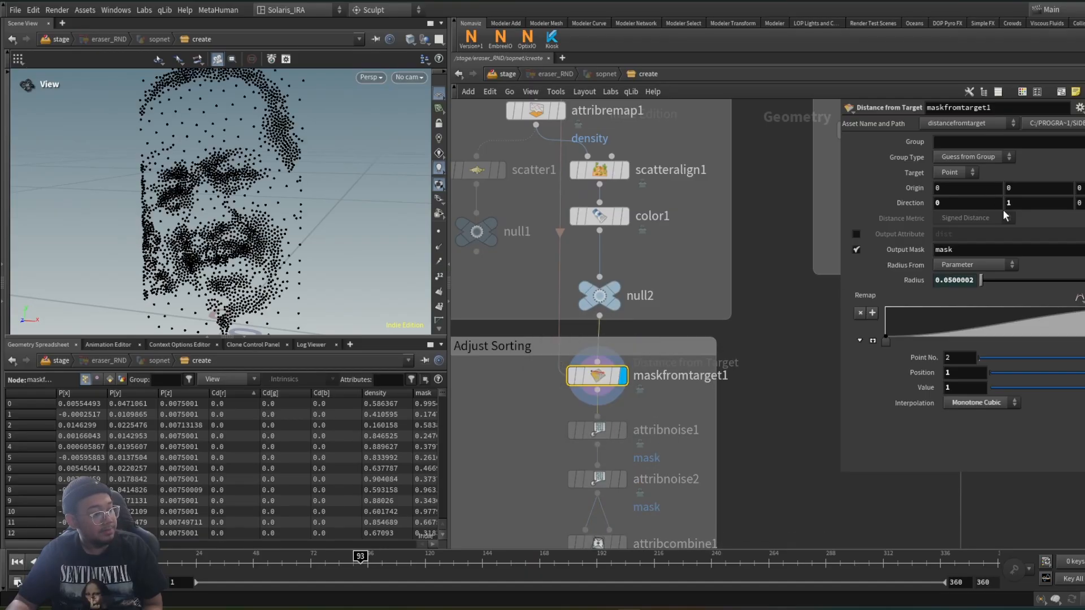
drag(291, 187, 241, 299)
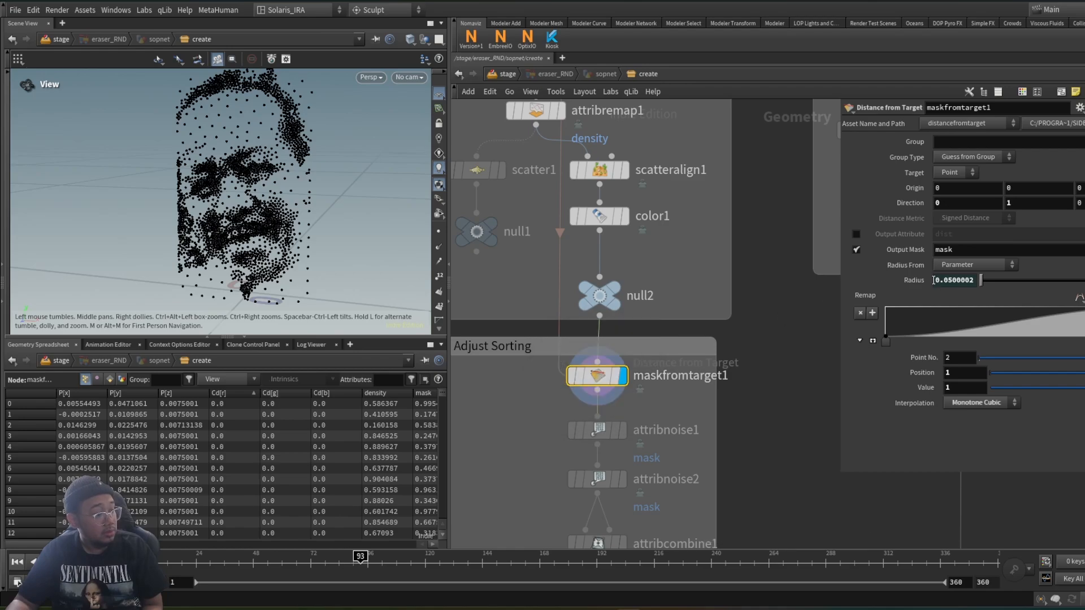
click(953, 248)
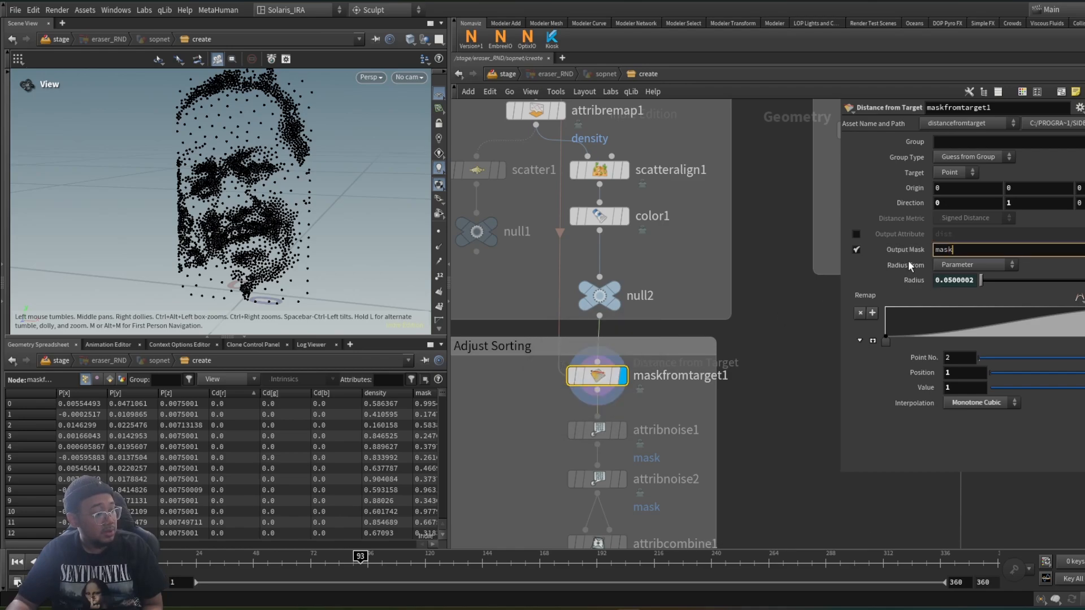
Turn on the viewport visualization of the mask attribute from maskfromtarget1's node information and frame the whole portrait
click(552, 382)
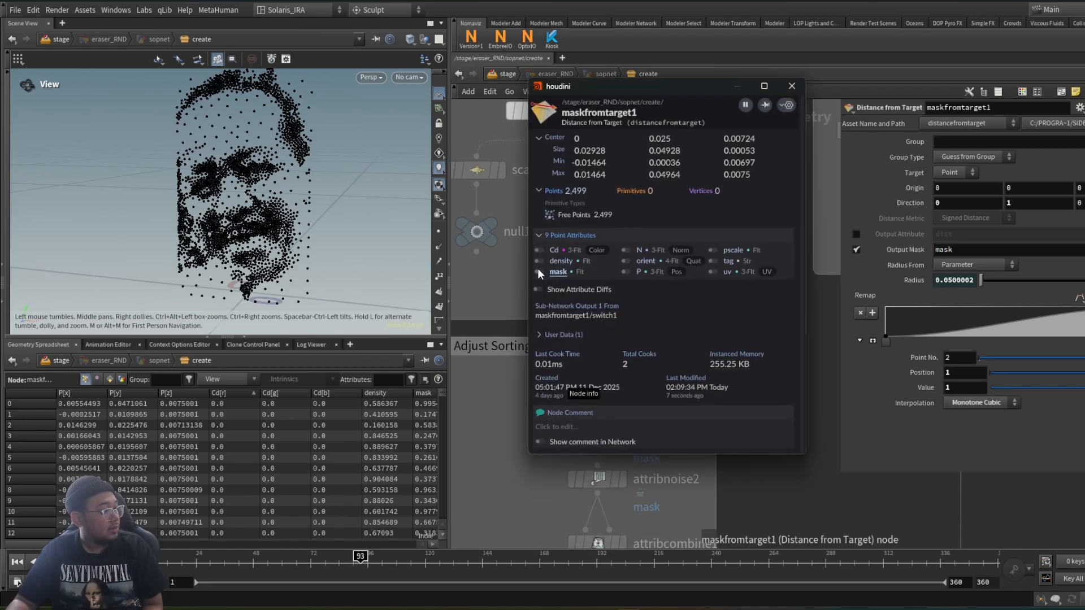
click(538, 272)
drag(280, 102, 286, 279)
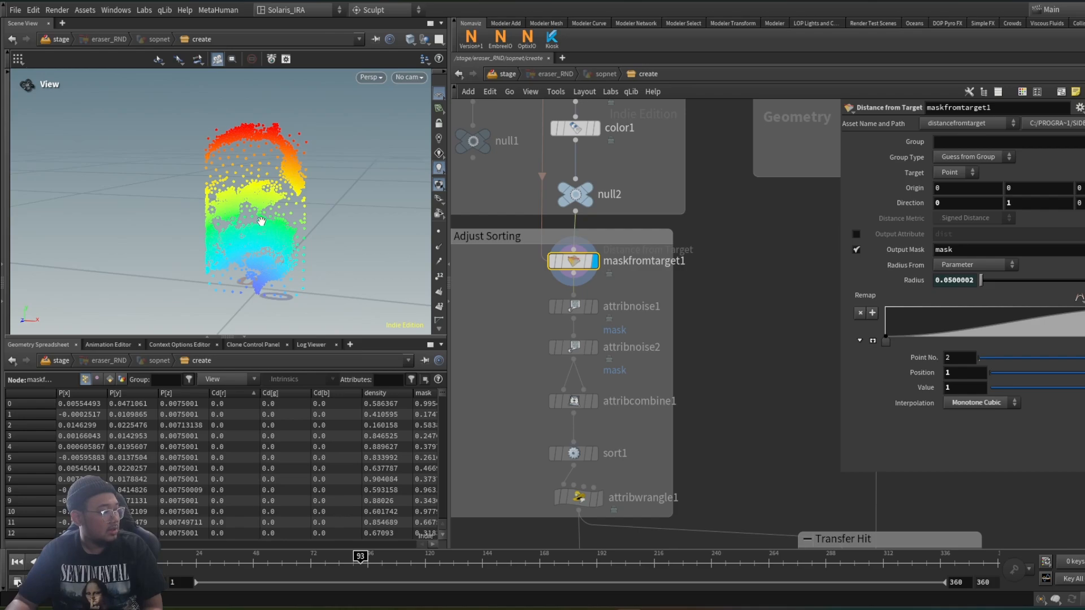
scroll(623, 239, down, 1)
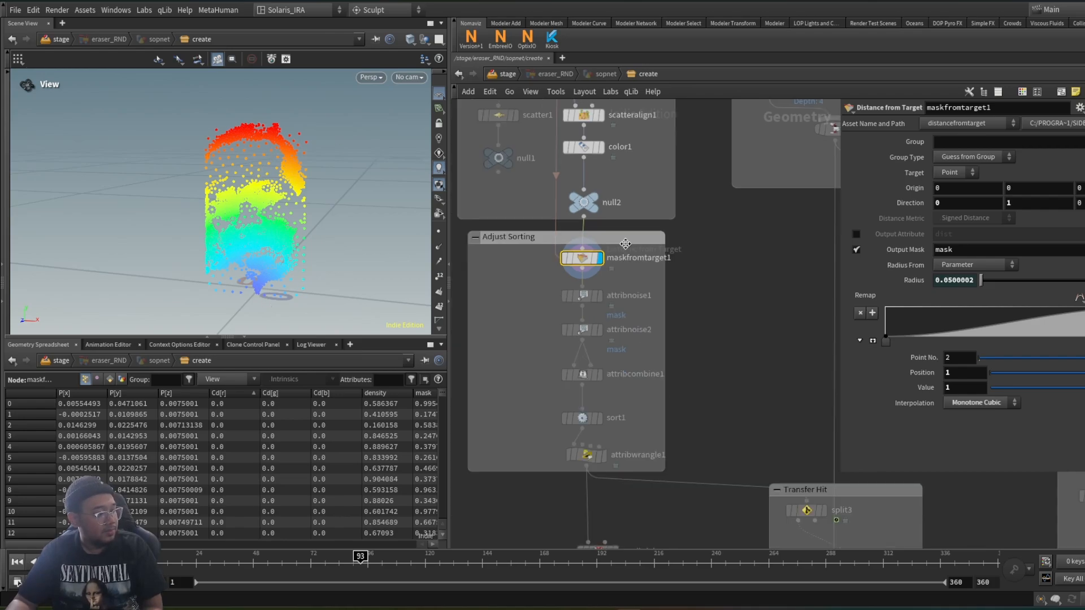
scroll(589, 308, up, 1)
scroll(592, 270, up, 2)
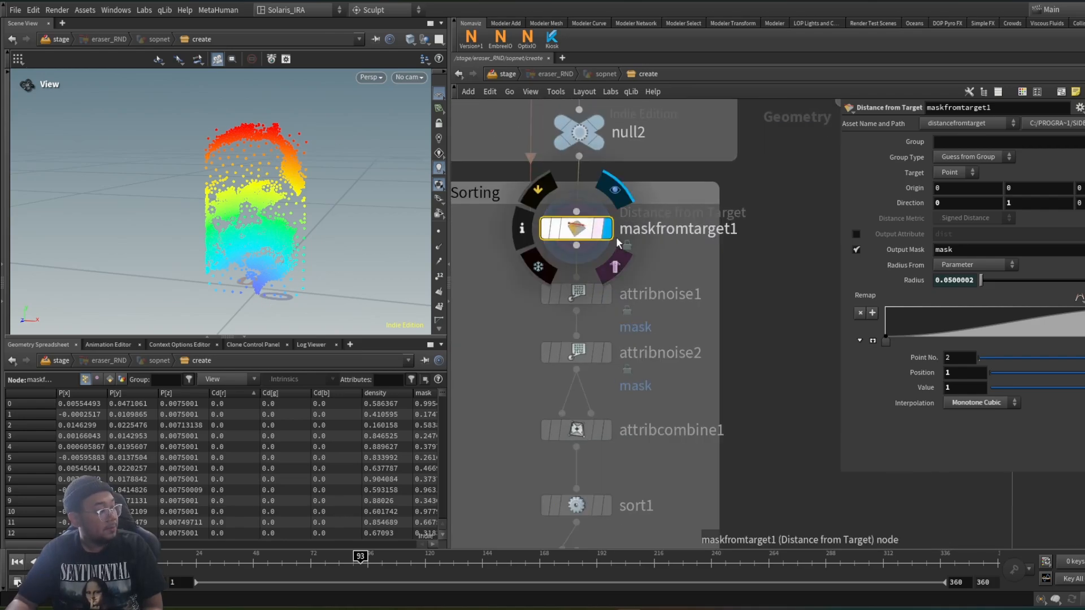
Display attribnoise1 and attribnoise2 in turn to compare how each noise alters the mask colors
click(610, 295)
click(586, 295)
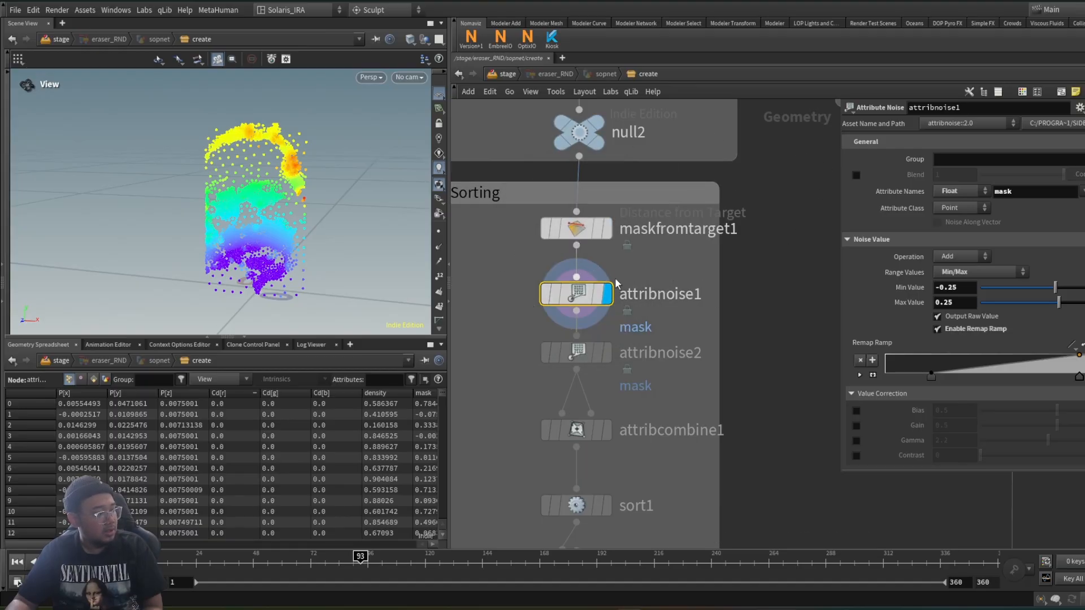
click(610, 356)
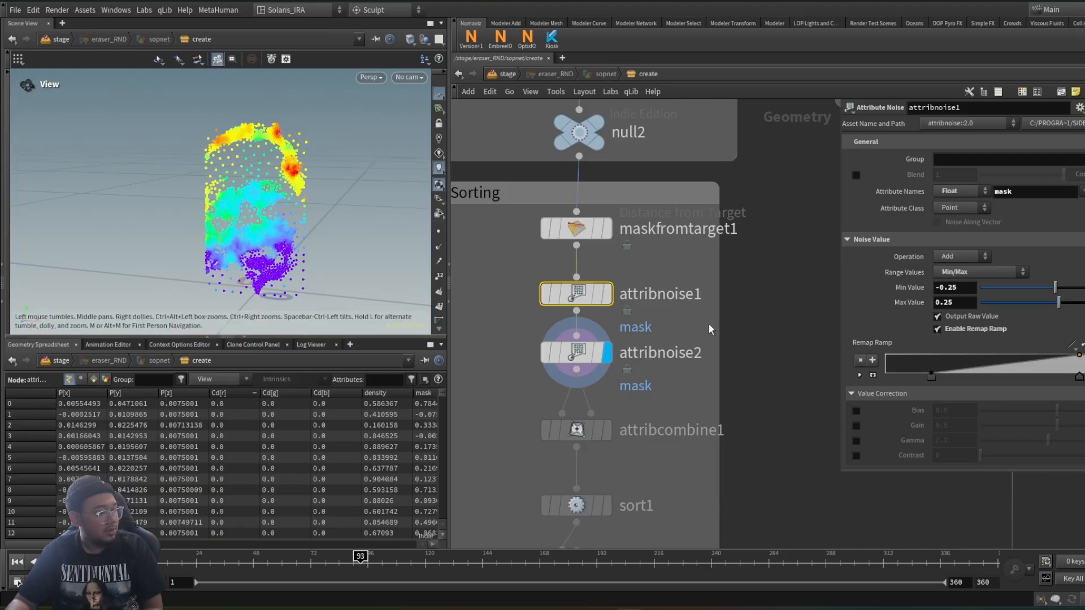
Display attribcombine1, cut the wire from attribnoise2 into its second input, and review the density source of its Subtract operation
click(613, 396)
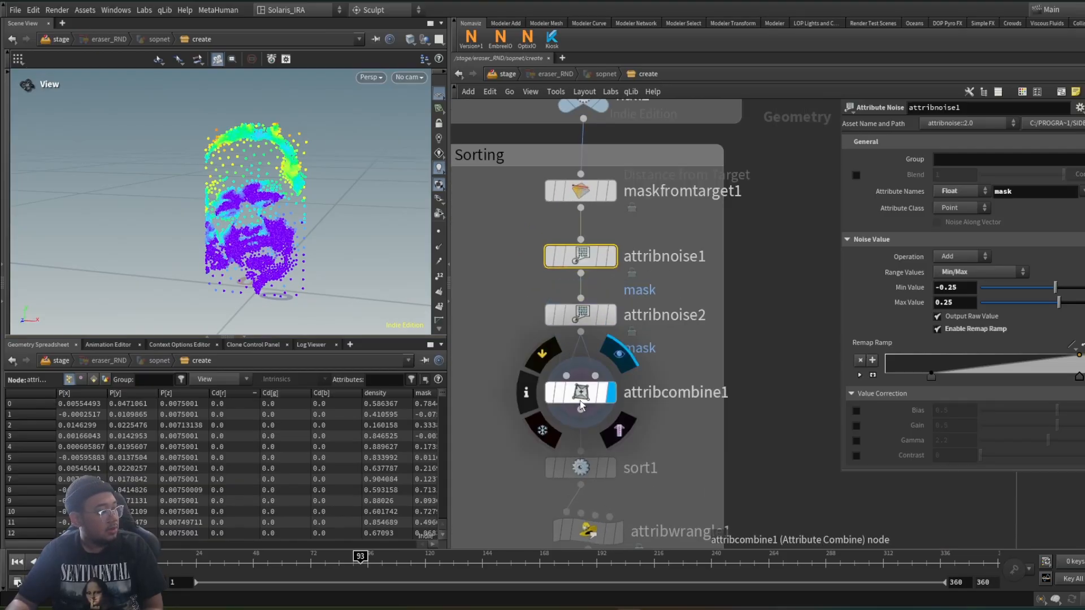
click(580, 401)
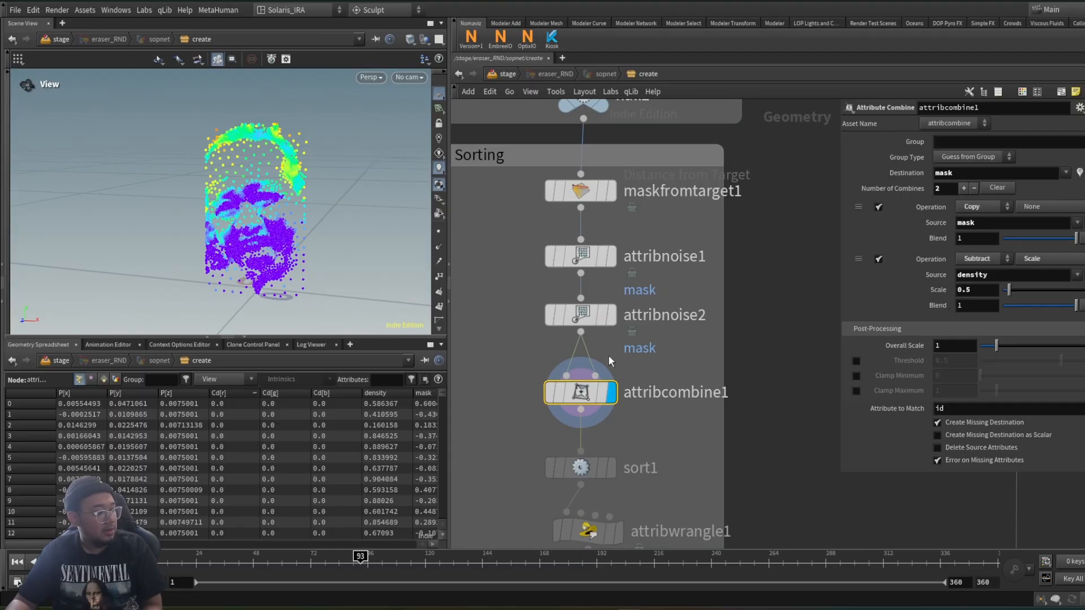
key(y)
drag(602, 357, 583, 360)
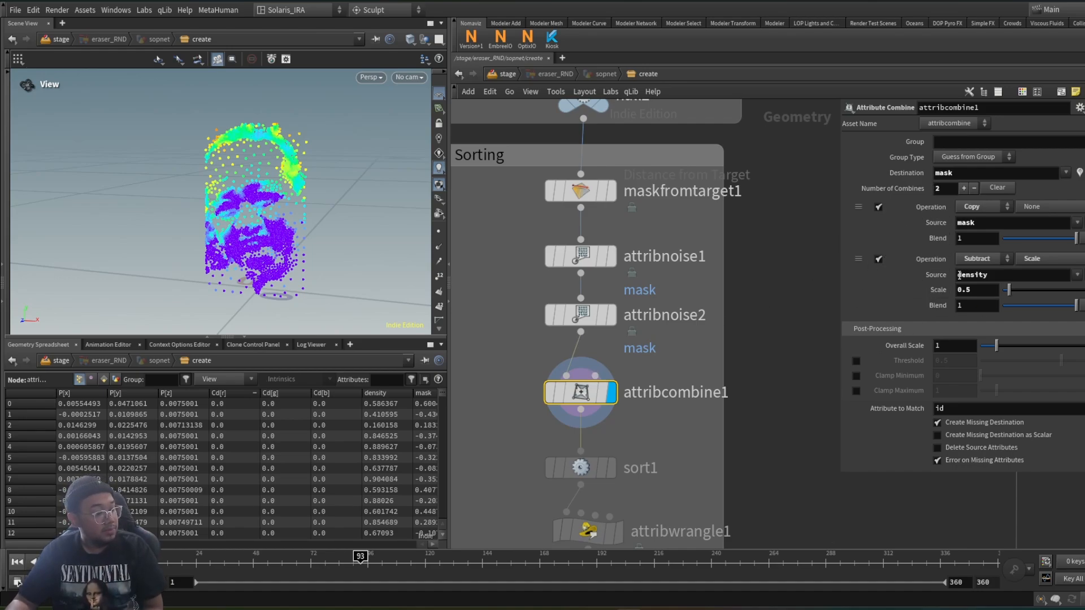
drag(1014, 280, 953, 280)
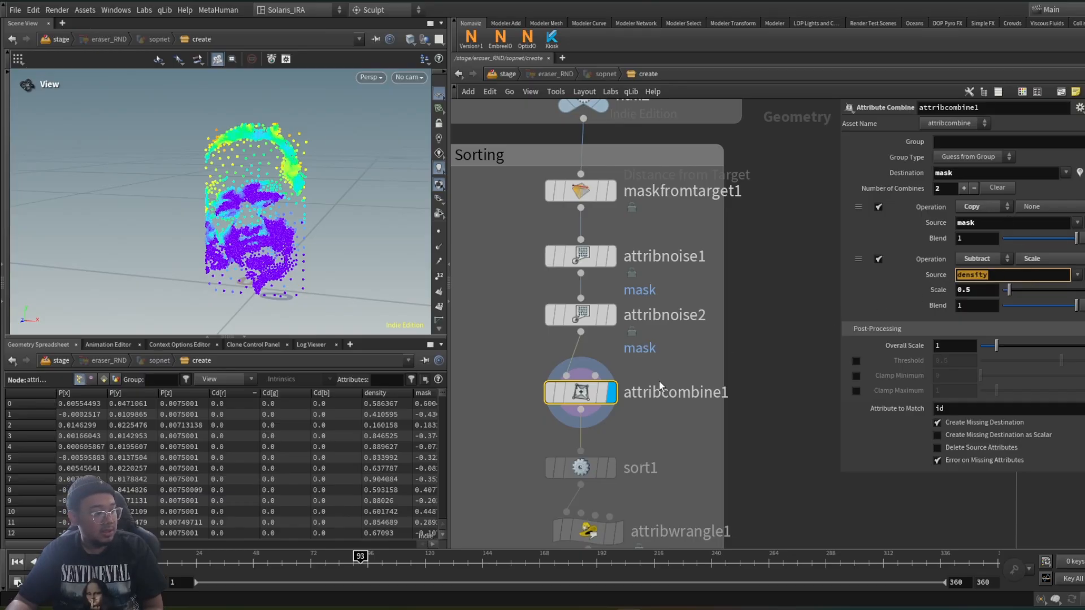
Display null2 and turn on the viewport visualization of its density attribute from the node information
scroll(615, 417, down, 4)
click(616, 214)
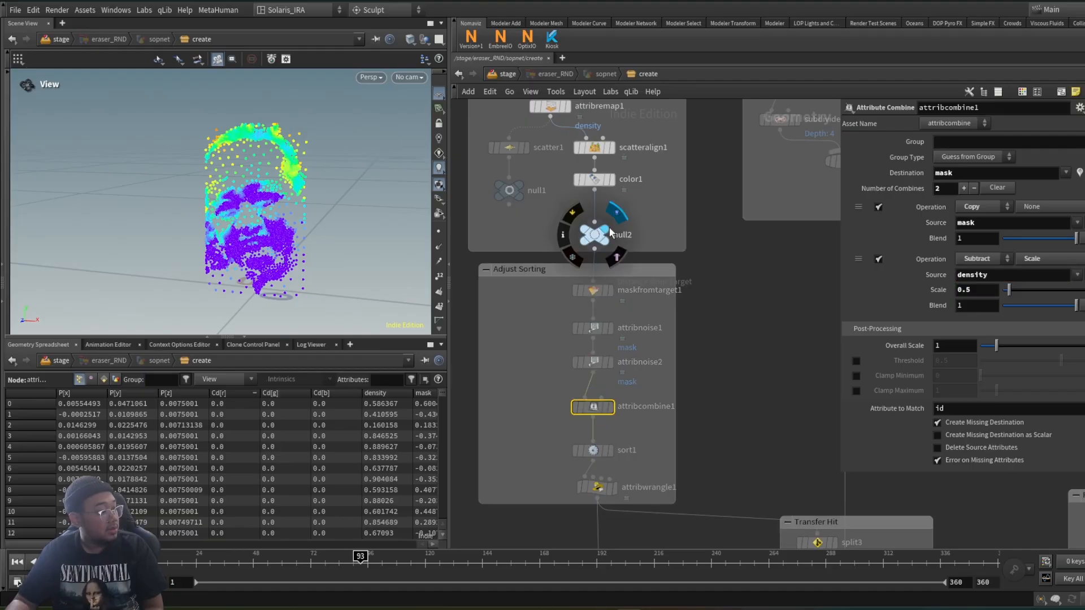
click(595, 236)
click(561, 236)
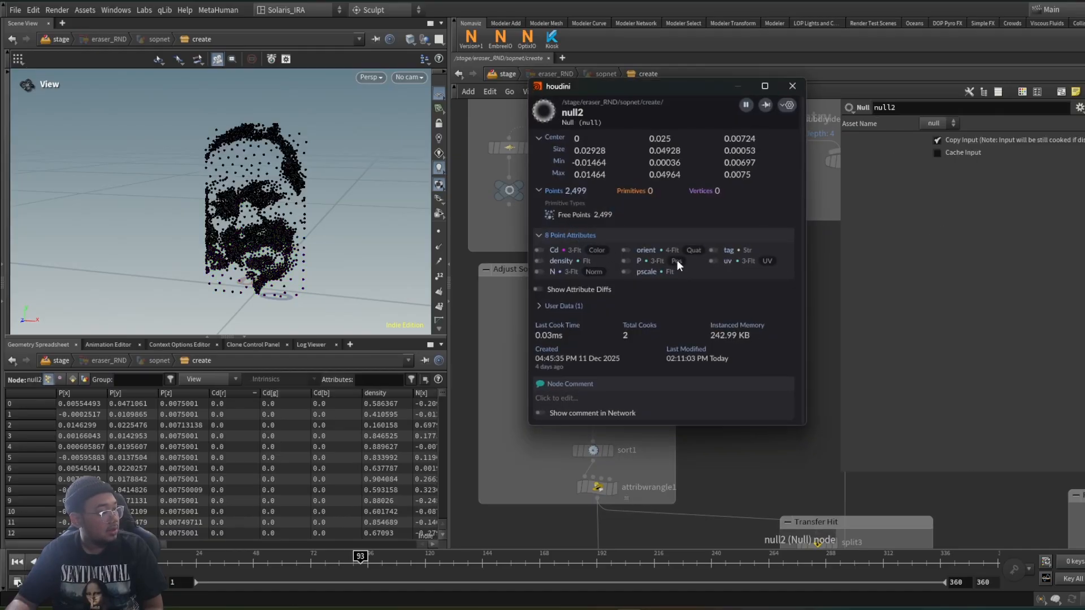
click(540, 262)
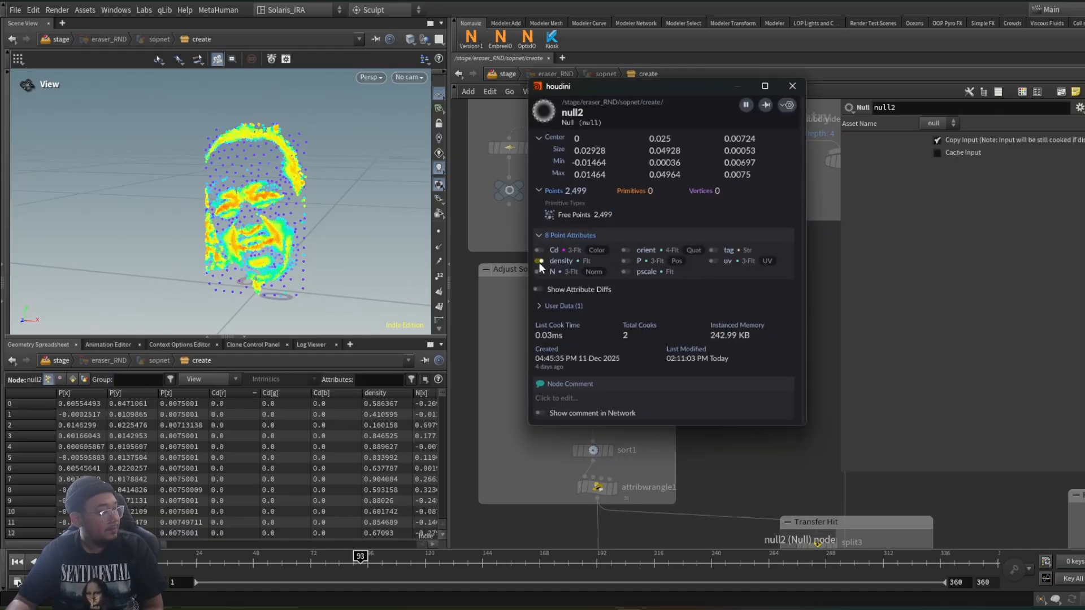
click(792, 86)
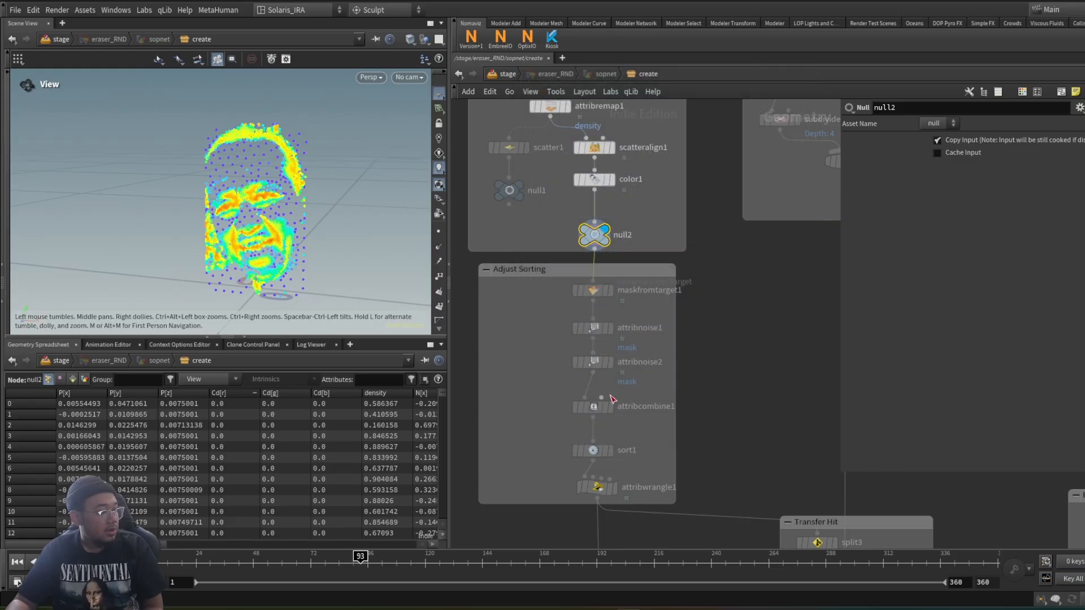
Redisplay attribcombine1 to view the combined mask, then display sort1 and examine its Point Sort by the mask attribute
scroll(605, 395, up, 3)
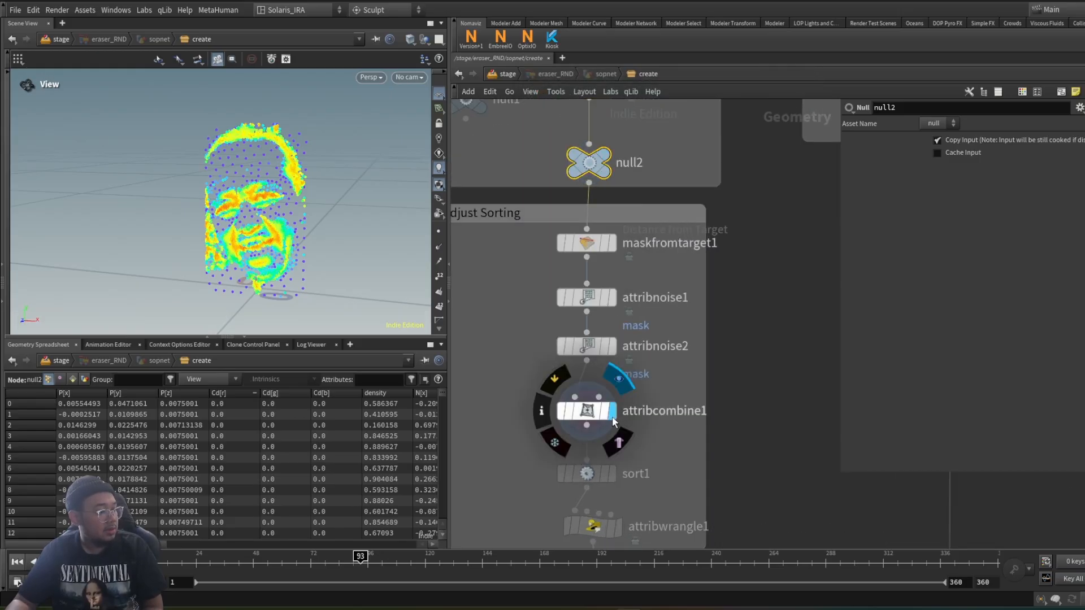
click(564, 419)
click(541, 411)
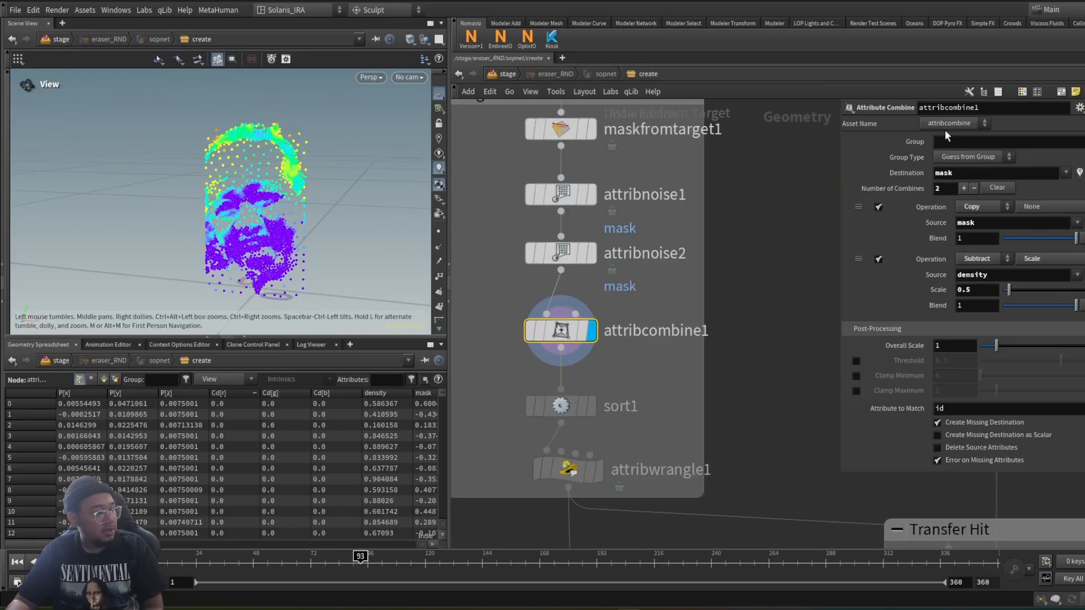
click(593, 412)
click(595, 413)
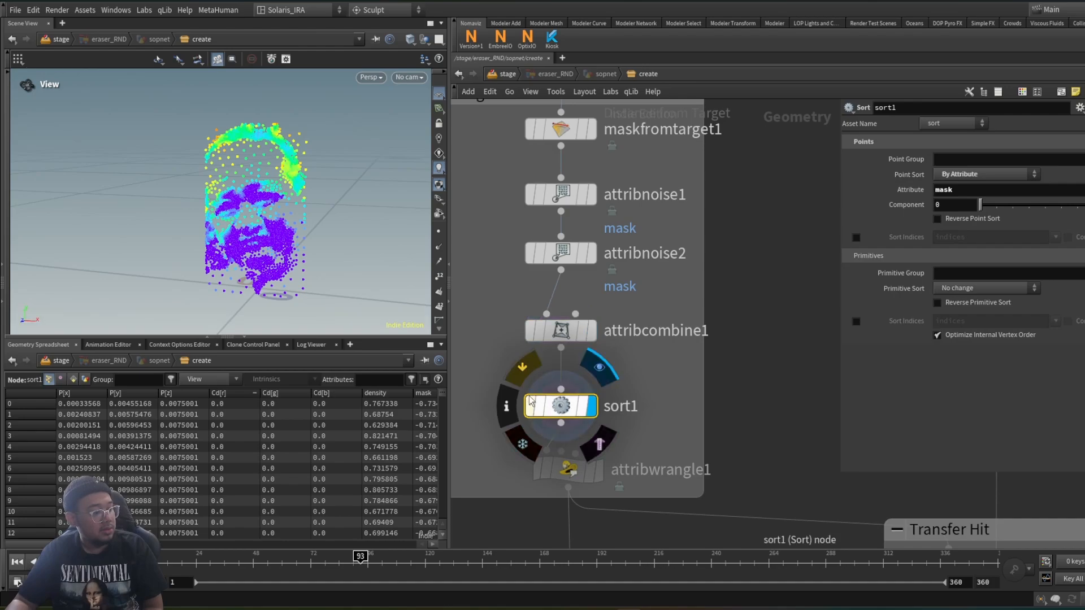
scroll(541, 382, down, 3)
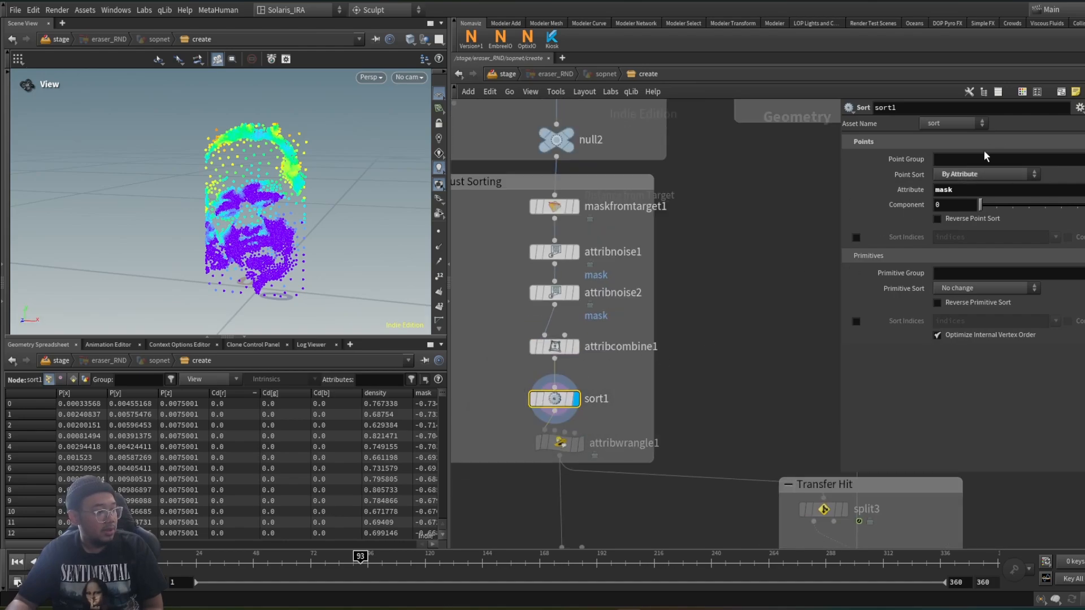
scroll(538, 402, up, 2)
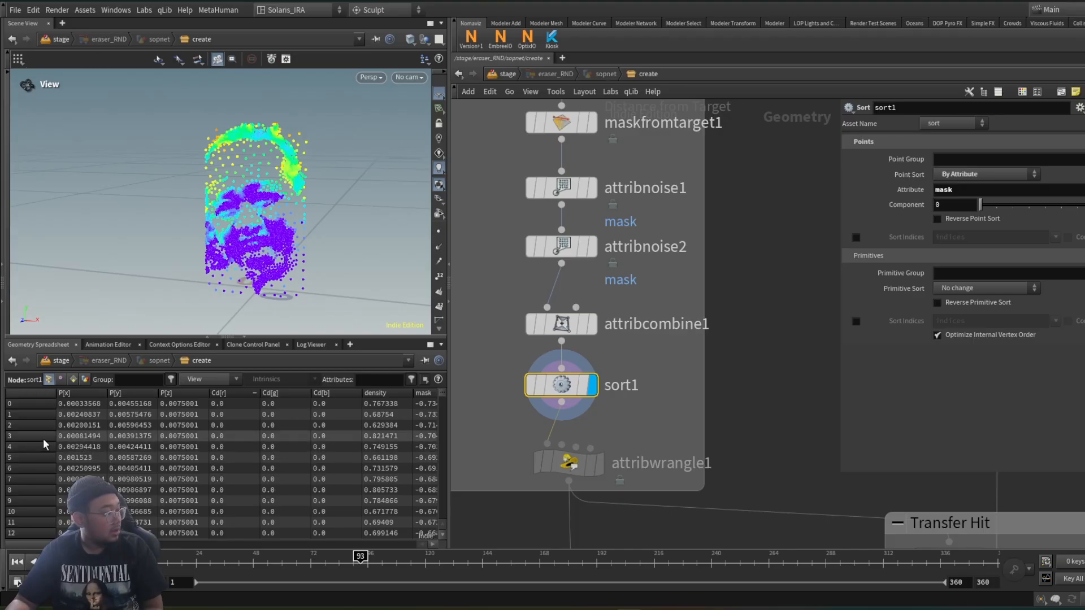
Turn on point numbers in the viewport and compare the point order between sort1 and attribcombine1 in close-up
click(440, 278)
scroll(274, 121, up, 5)
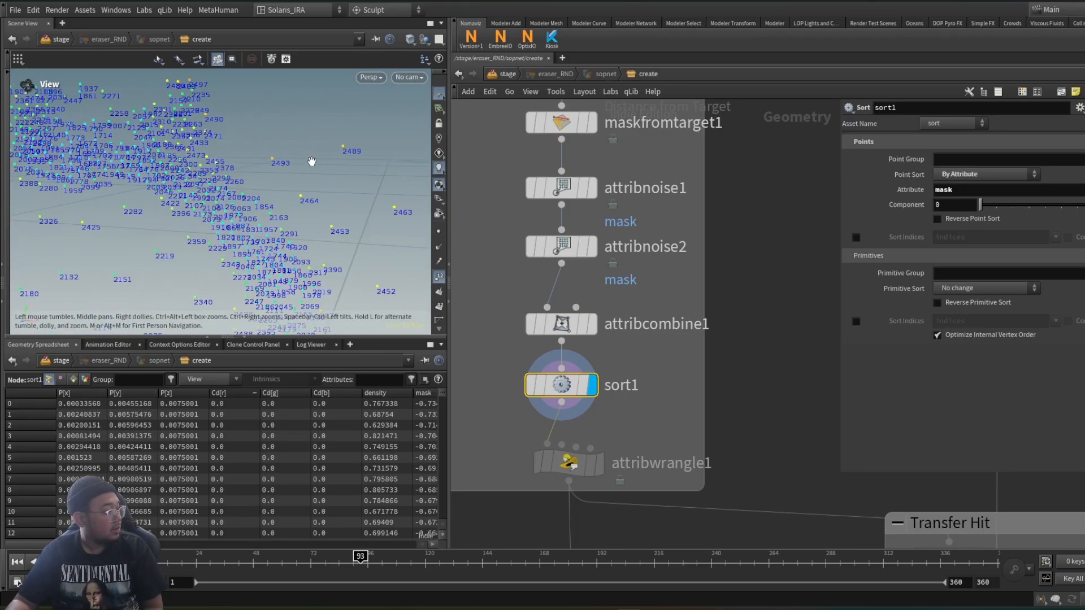
click(592, 324)
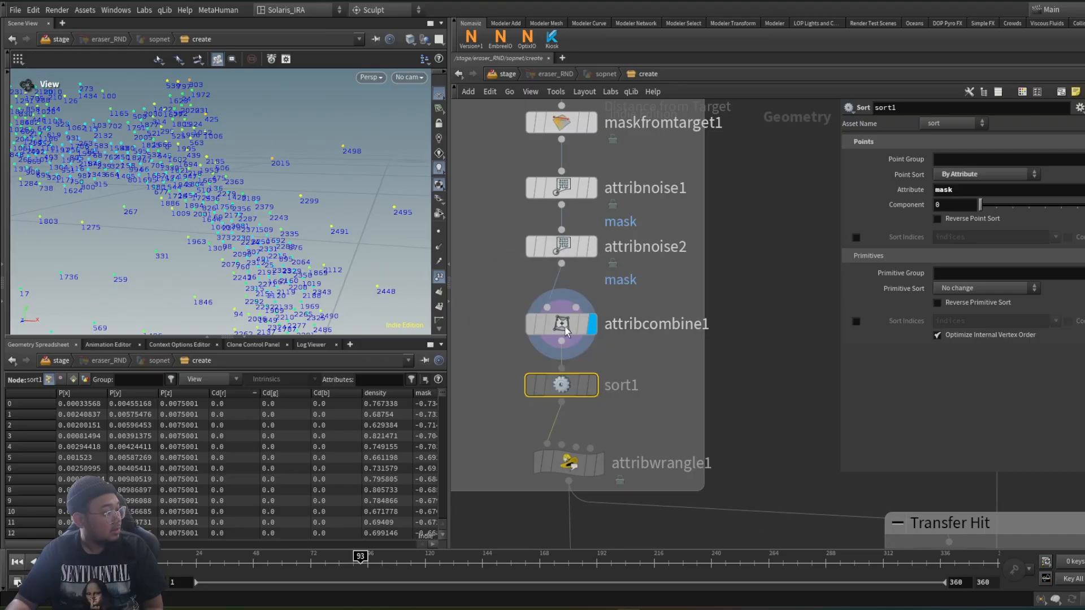
click(593, 386)
scroll(275, 149, down, 8)
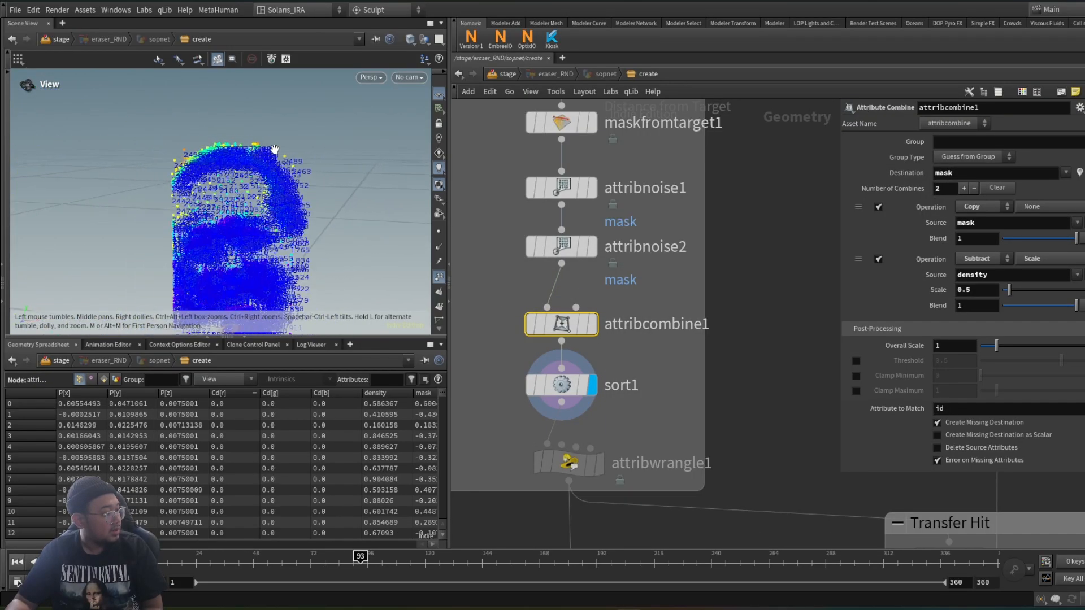
scroll(261, 294, up, 10)
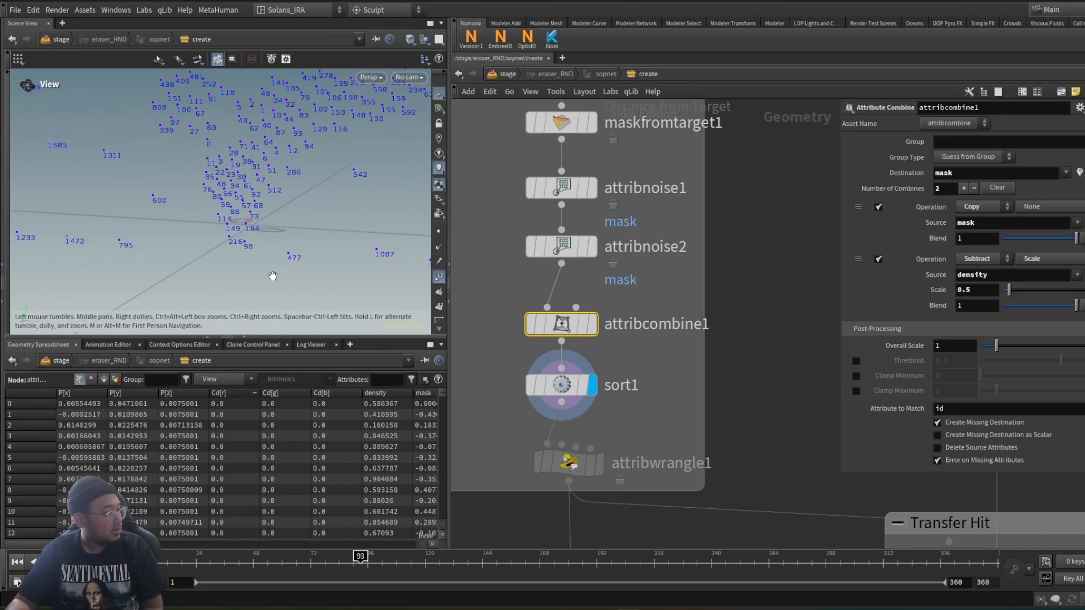
click(592, 327)
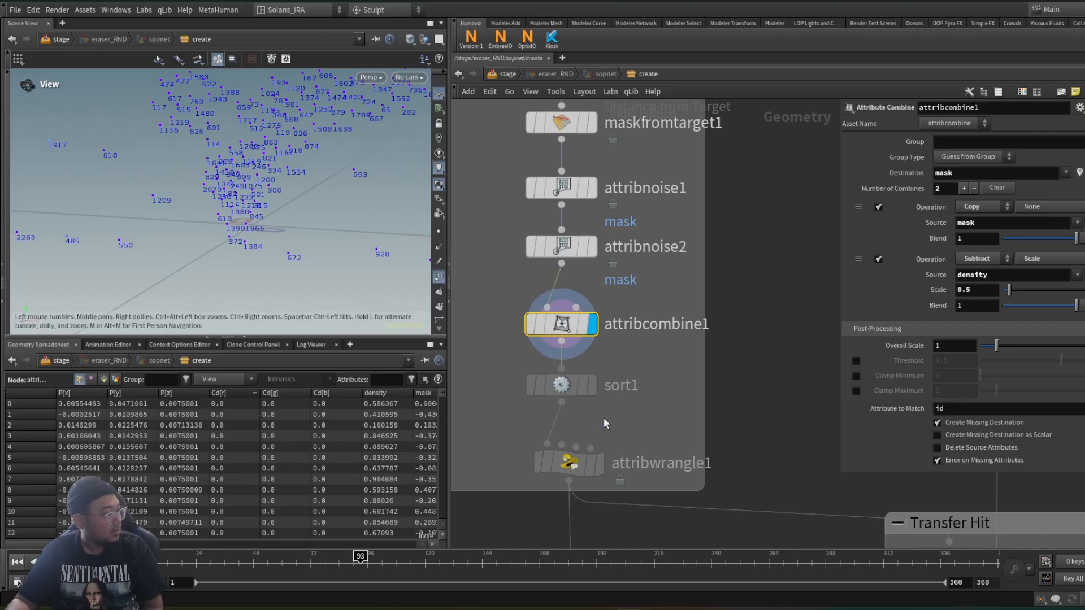
Display sort1 again, inspect the sorted point numbers across the viewport, and review its Point Sort by the mask attribute
click(597, 390)
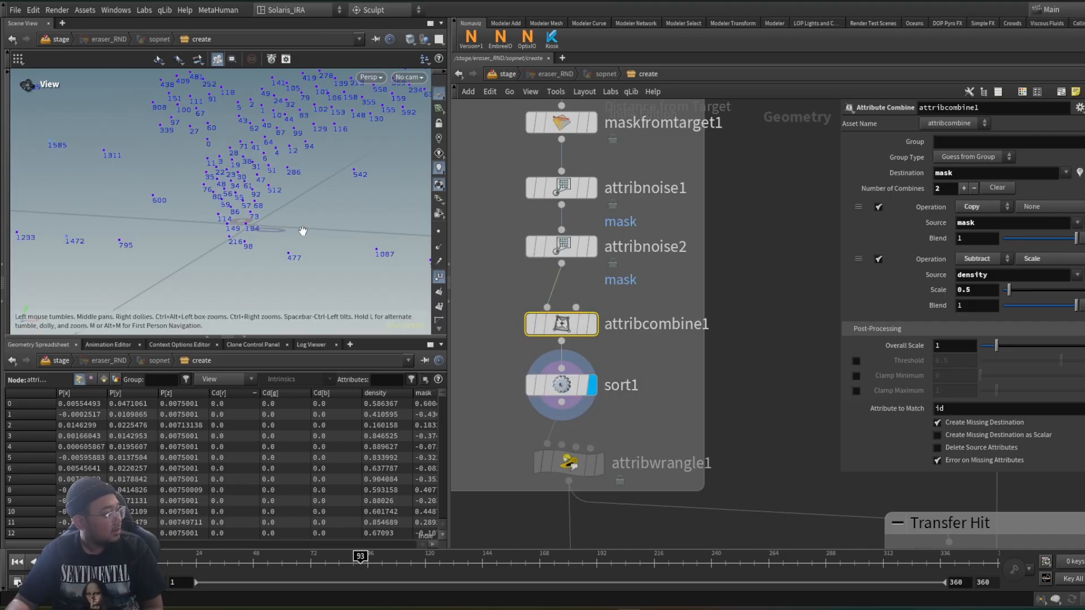
scroll(276, 153, down, 5)
scroll(231, 283, down, 5)
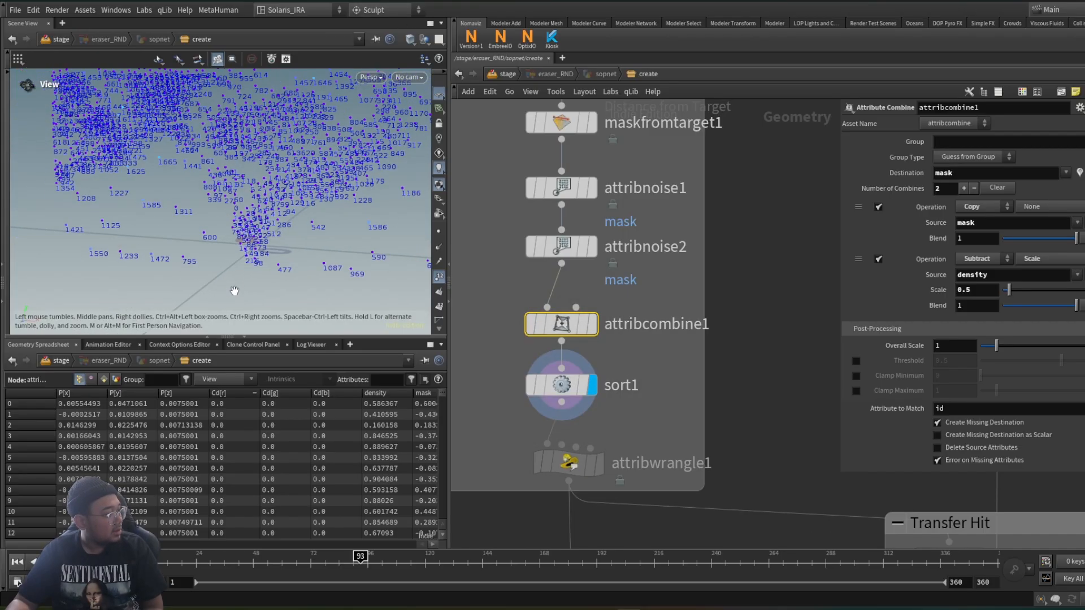
scroll(235, 279, up, 10)
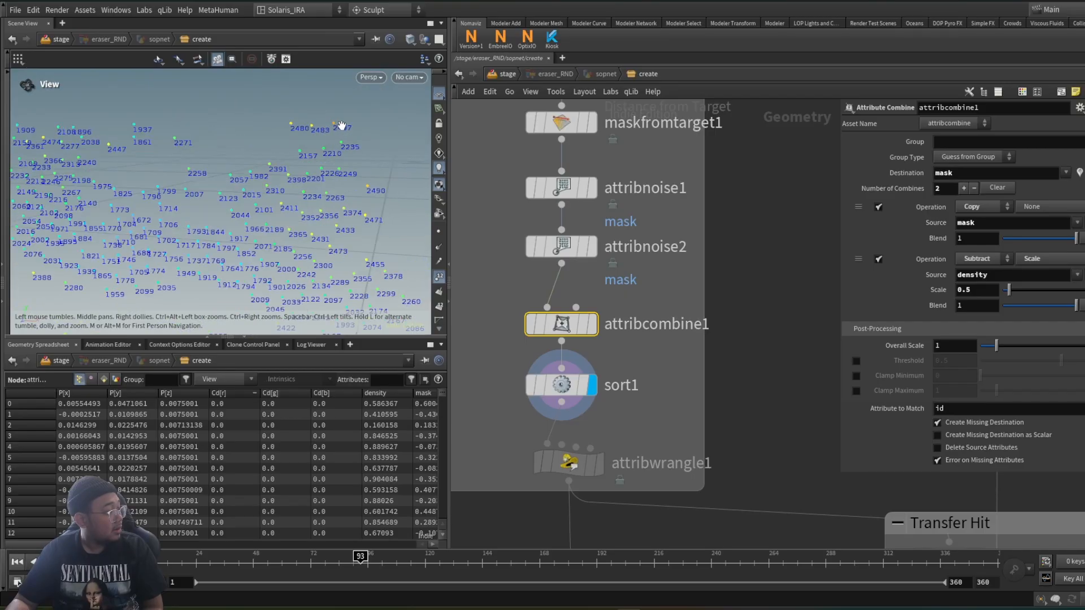
scroll(339, 129, down, 3)
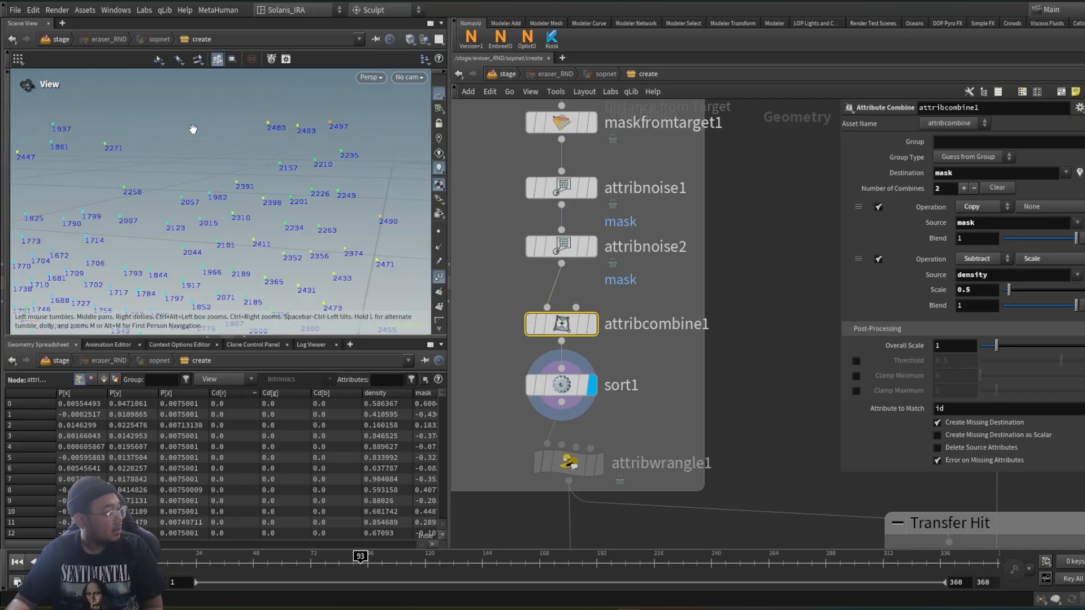
click(565, 385)
scroll(610, 246, down, 3)
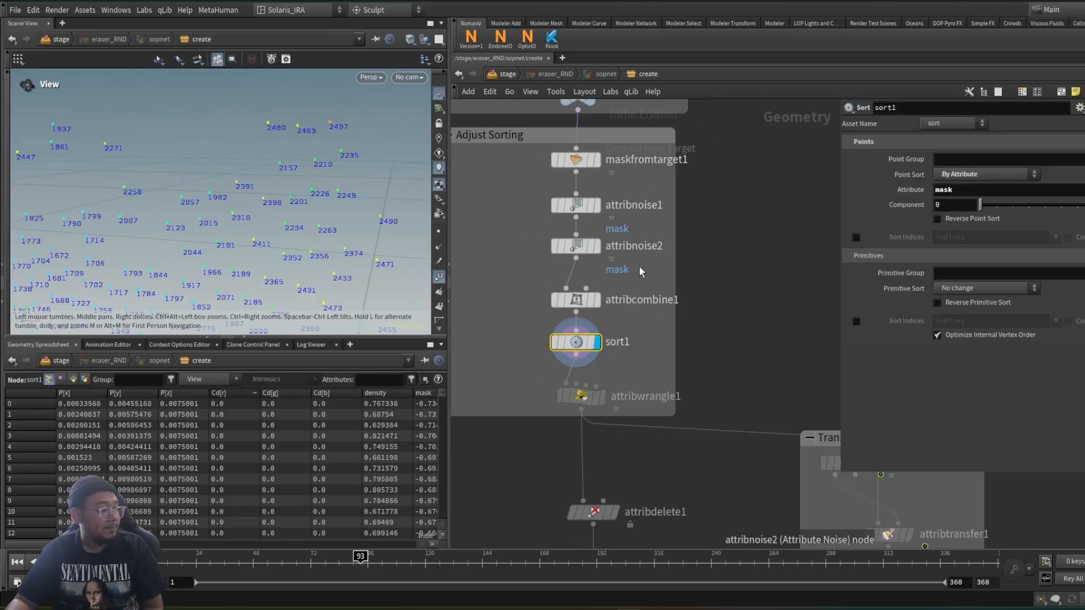
scroll(630, 407, up, 2)
click(594, 399)
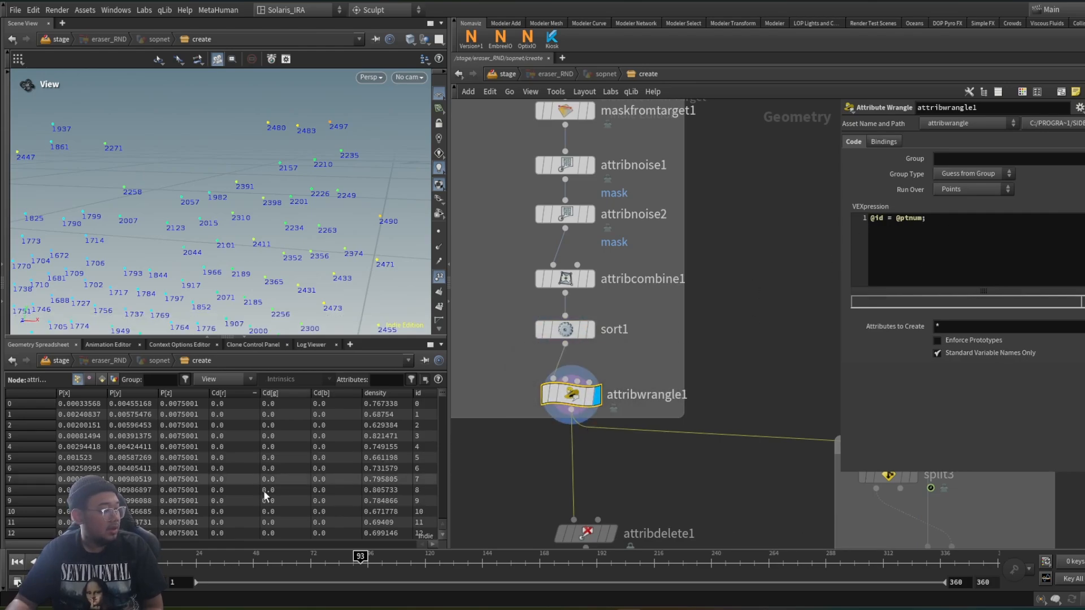
drag(163, 545, 398, 542)
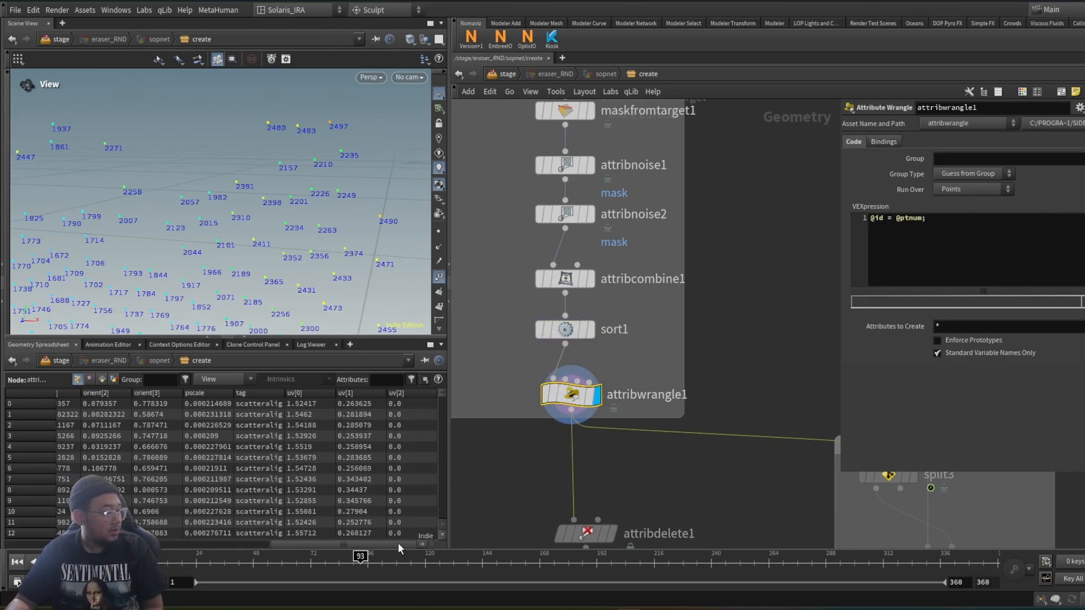
click(895, 219)
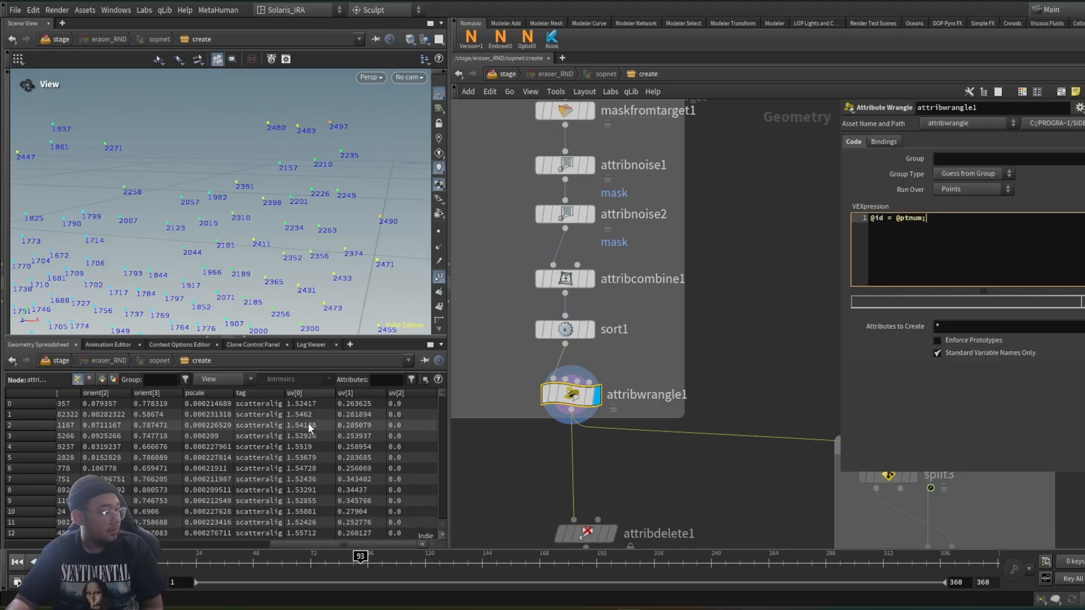
drag(361, 545, 46, 546)
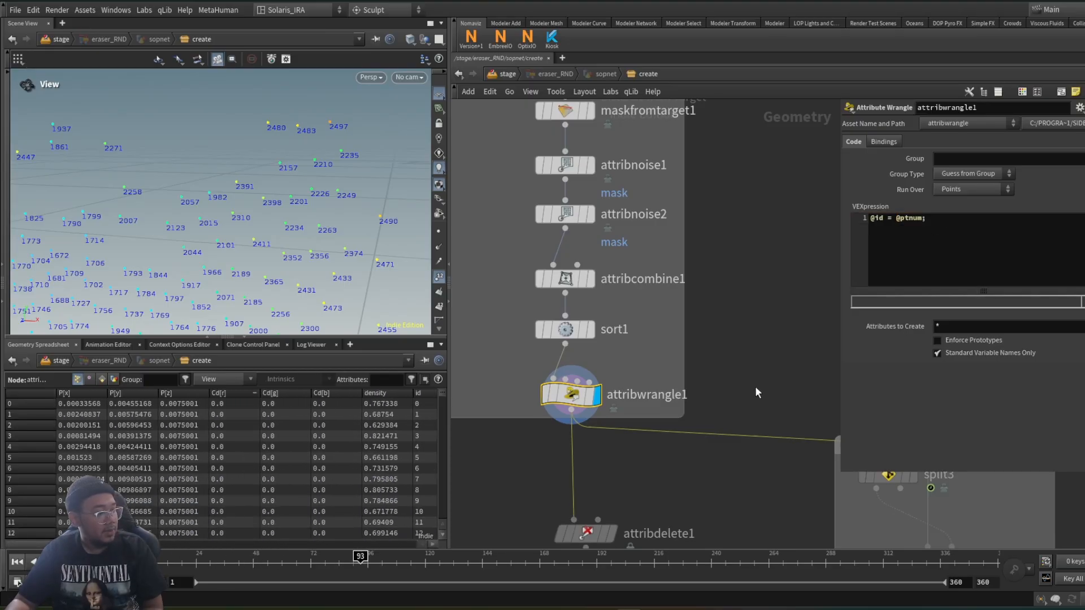
Display split3 in the Transfer Hit section and view the points selected by its id-based group
scroll(502, 326, down, 7)
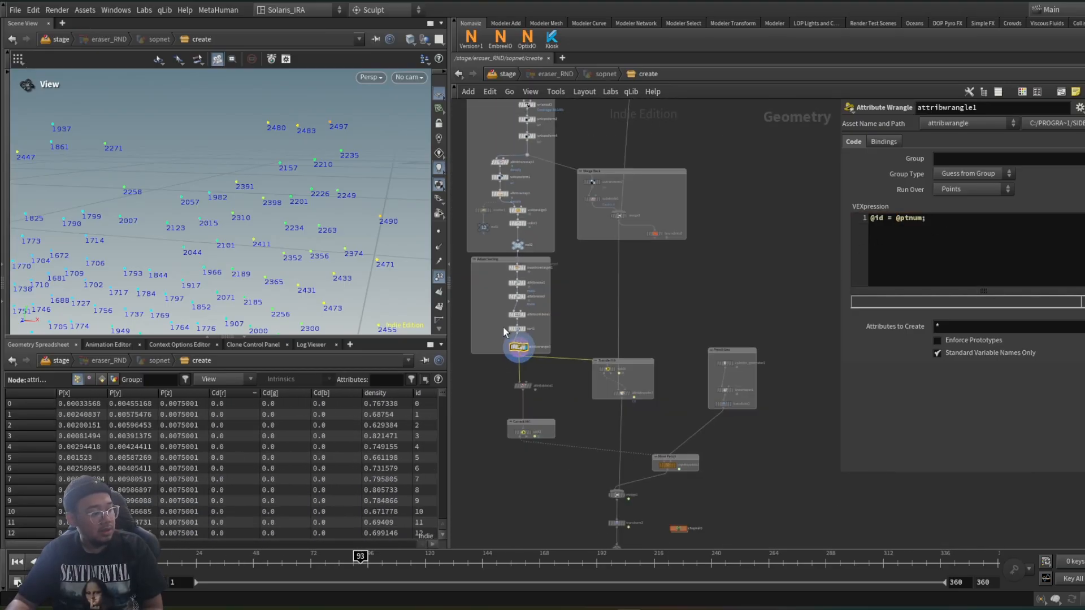
scroll(577, 365, up, 3)
scroll(660, 405, up, 2)
scroll(723, 395, down, 2)
scroll(678, 377, down, 2)
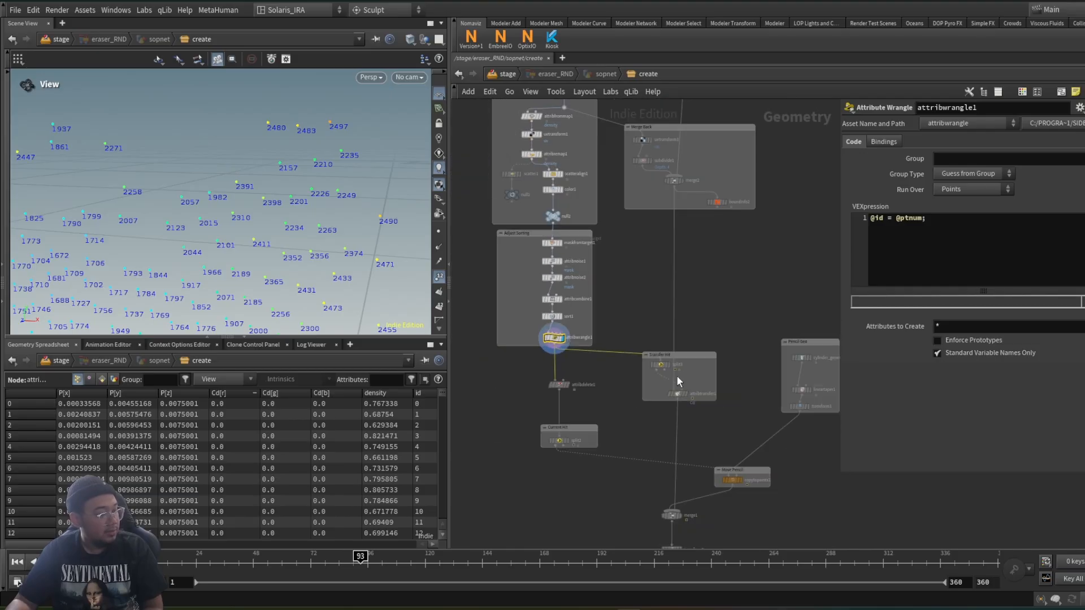
scroll(676, 383, up, 3)
click(666, 353)
right_drag(351, 211, 388, 262)
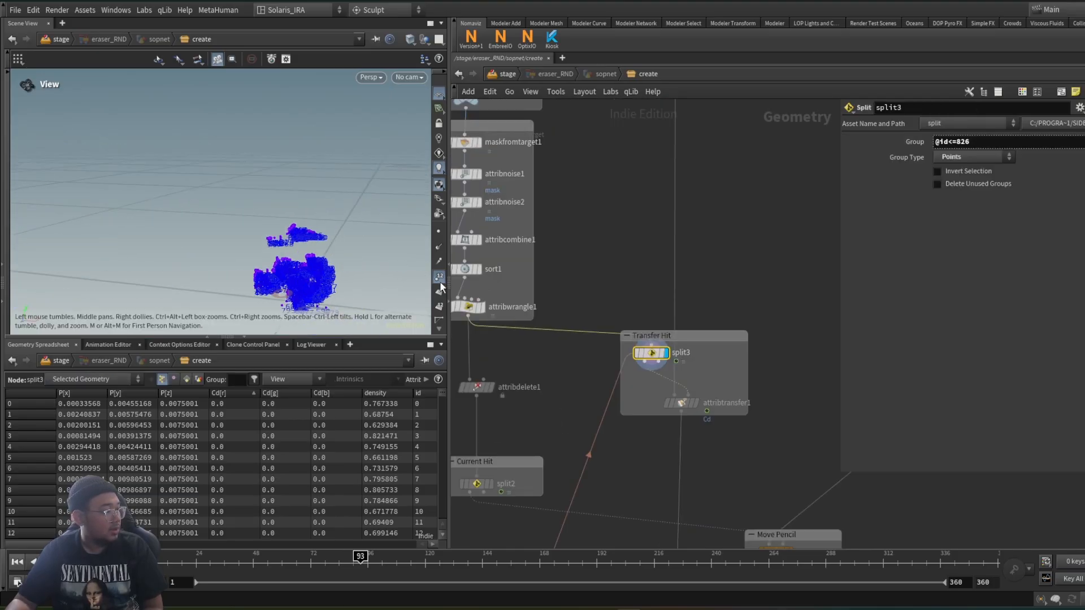
Turn off the viewport point numbers and the mask attribute visualization while viewing split3 at frame 115
click(440, 282)
drag(180, 559, 414, 546)
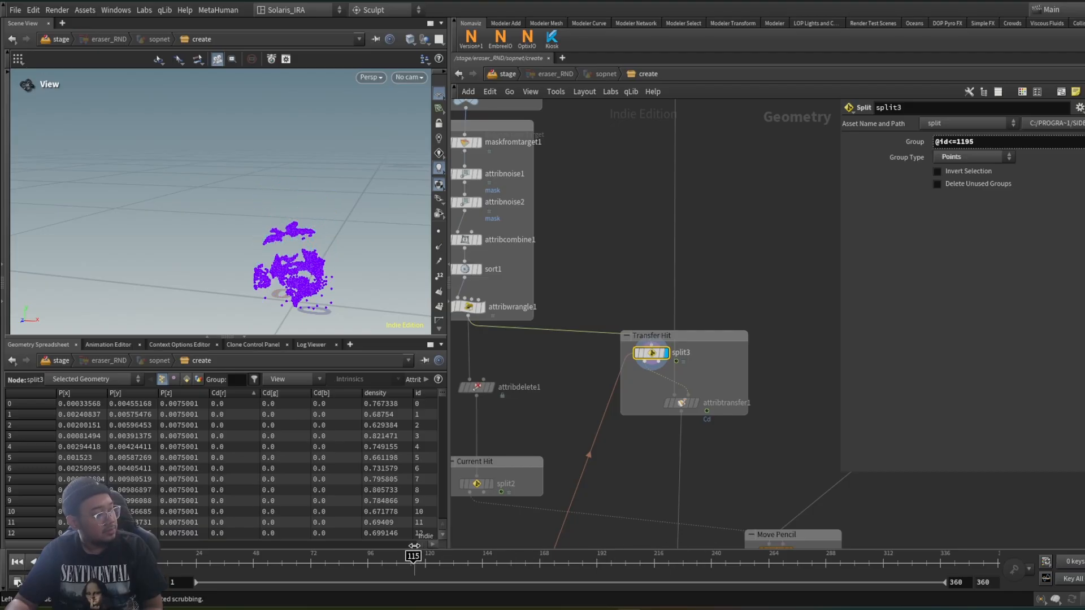
click(623, 355)
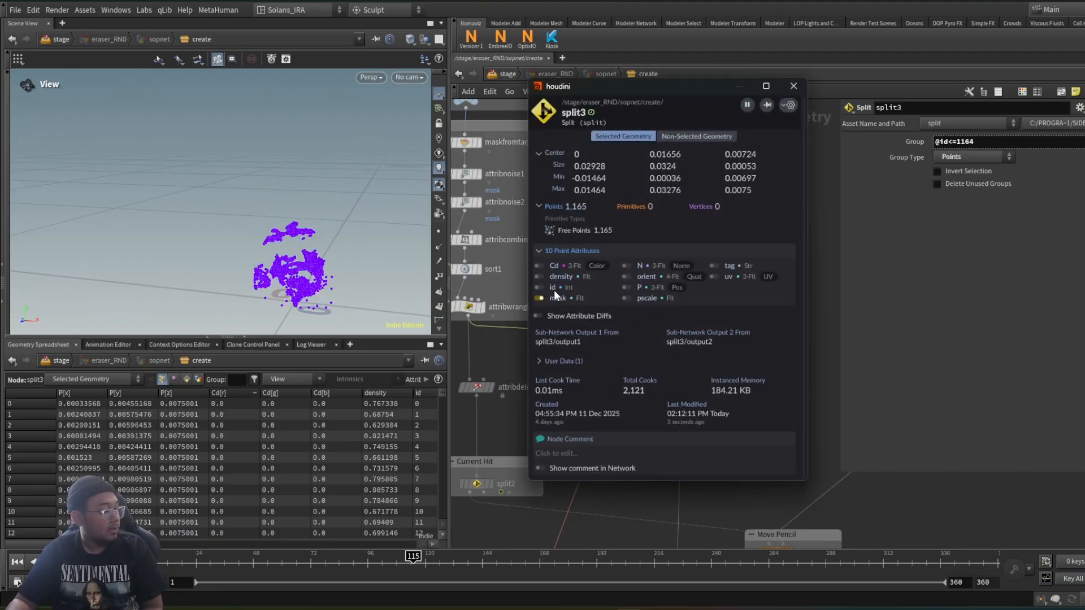
click(794, 85)
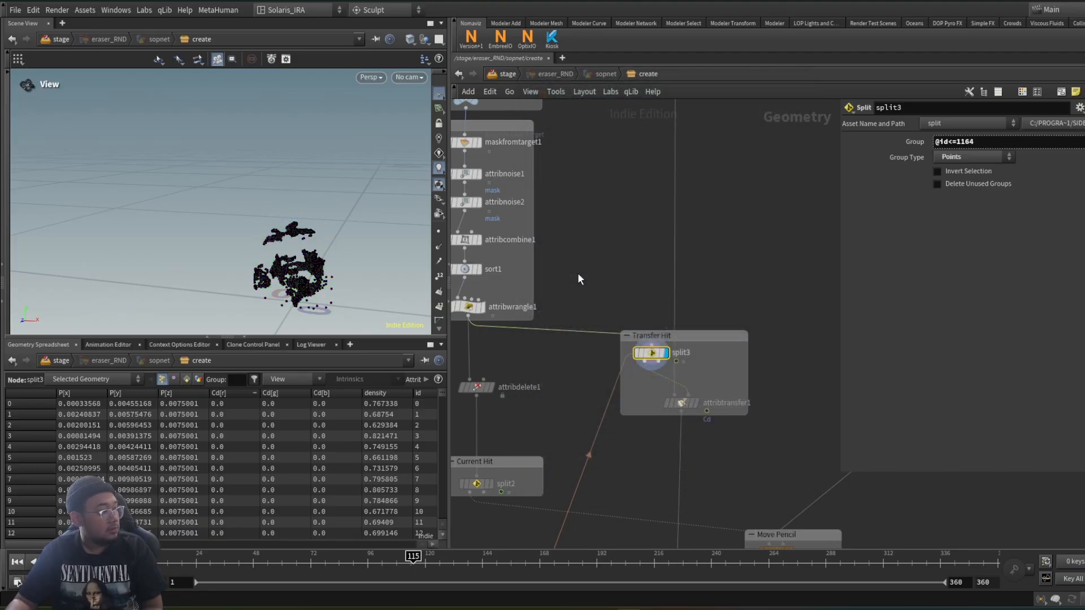
Display attribtransfer1 and view the point Cd transfer on the eraser
click(695, 403)
click(681, 403)
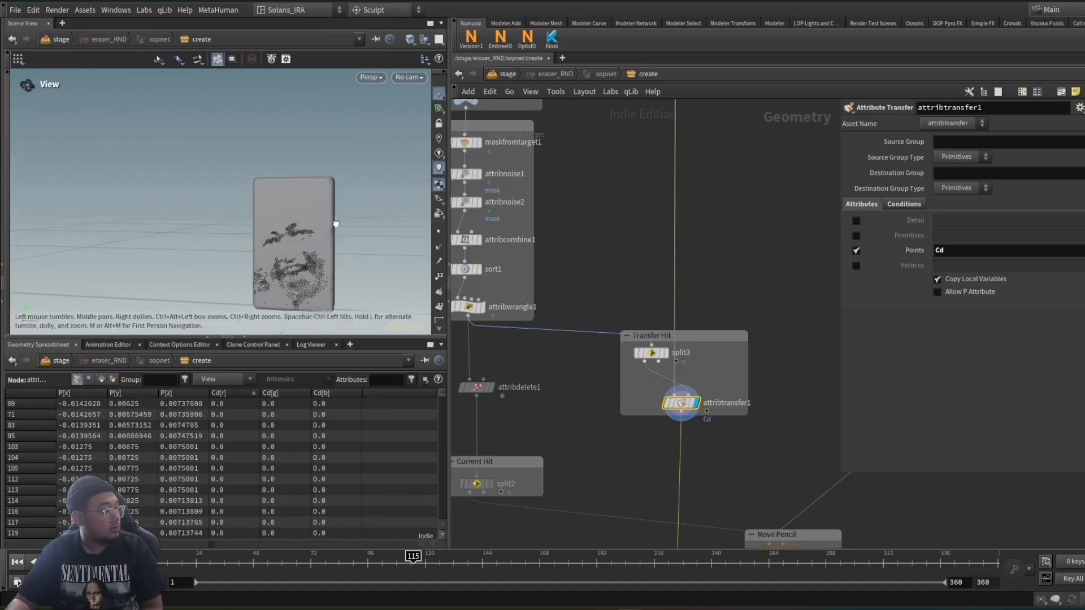
mouse_move(335, 224)
mouse_down()
mouse_move(307, 232)
mouse_move(329, 239)
mouse_up()
Select split3, examine its Group expression, and scrub to frame 128 to watch the mark transfer grow on the eraser
middle_drag(546, 478, 668, 349)
scroll(749, 324, up, 1)
click(779, 203)
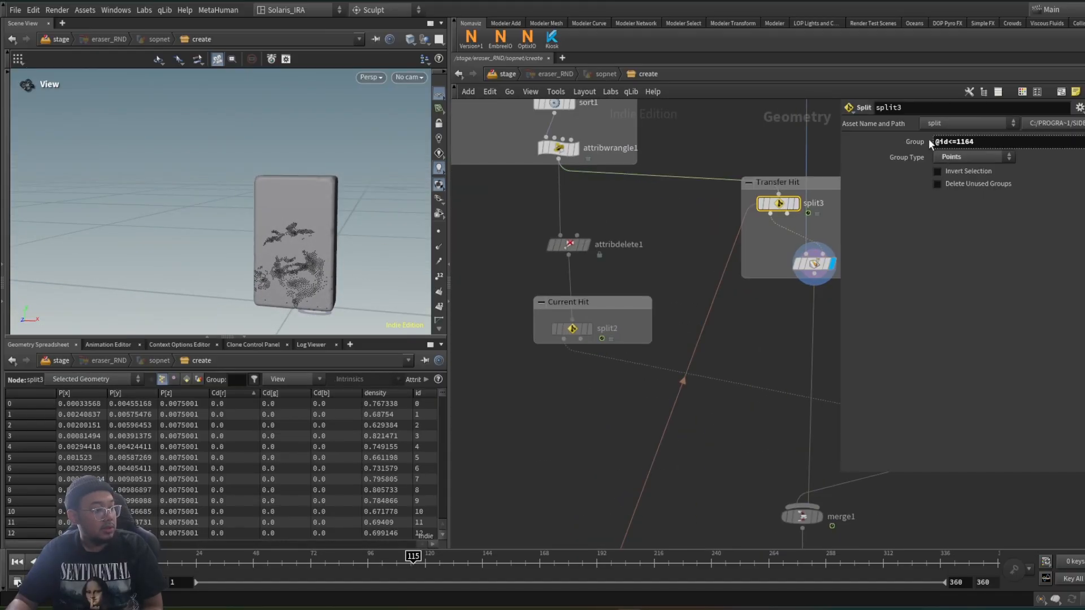
click(970, 146)
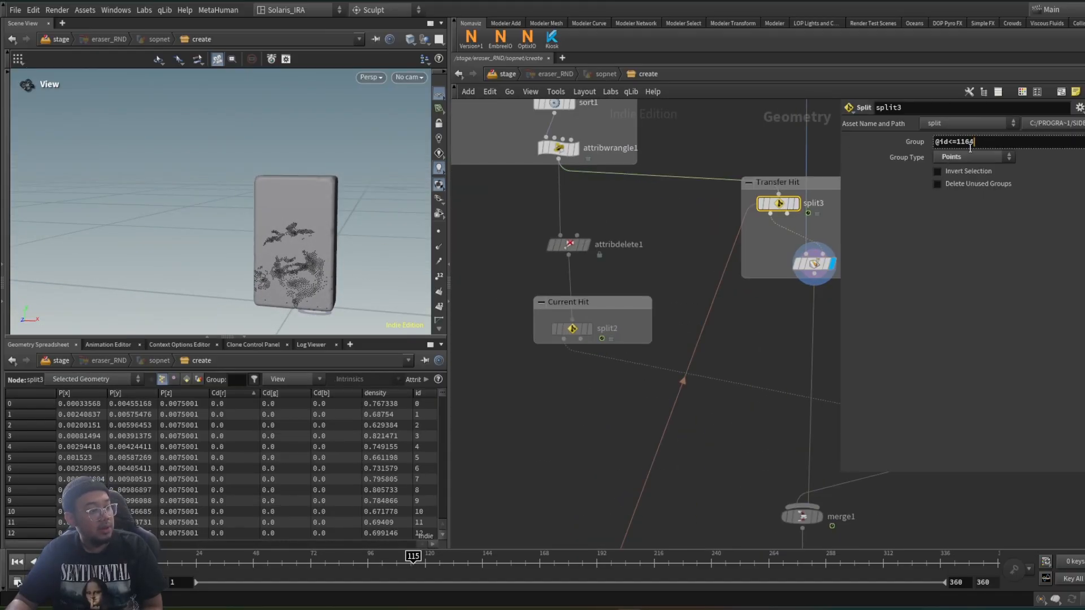
mouse_move(415, 559)
mouse_down()
mouse_move(544, 559)
mouse_move(355, 559)
mouse_move(623, 559)
mouse_move(445, 557)
mouse_up()
View the pencil geometry at cylinder_generator1, then display transform1 in the Pencil Geo section
scroll(506, 444, down, 5)
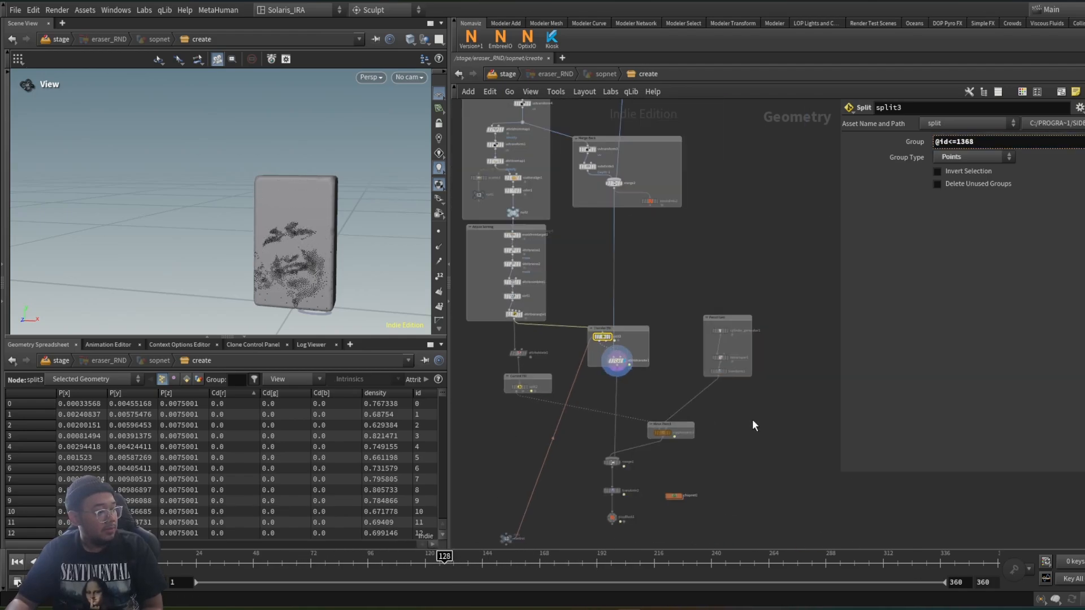
scroll(739, 381, up, 3)
click(721, 297)
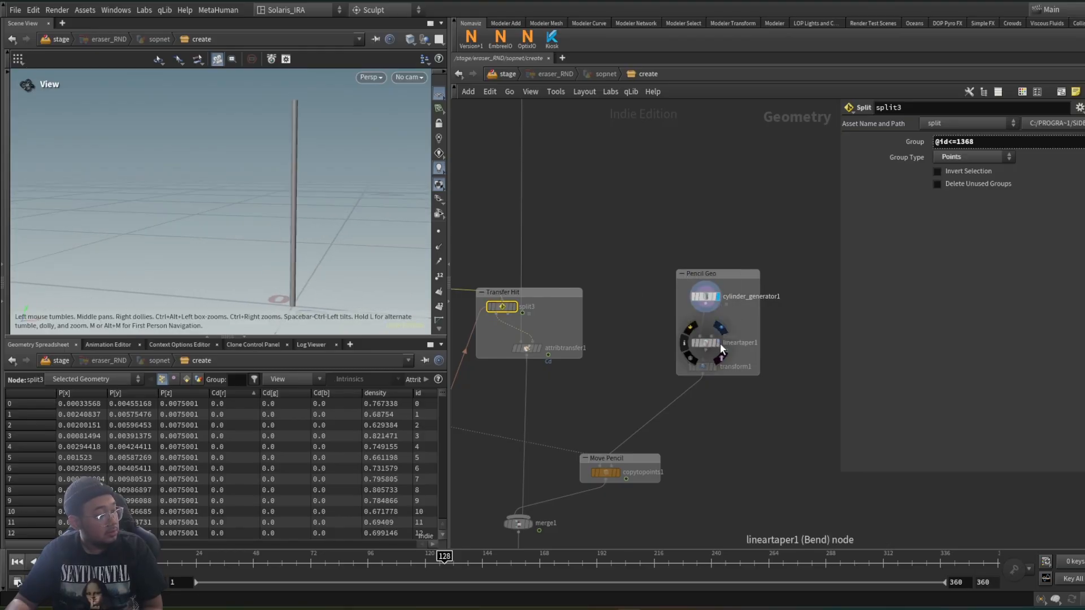
click(715, 367)
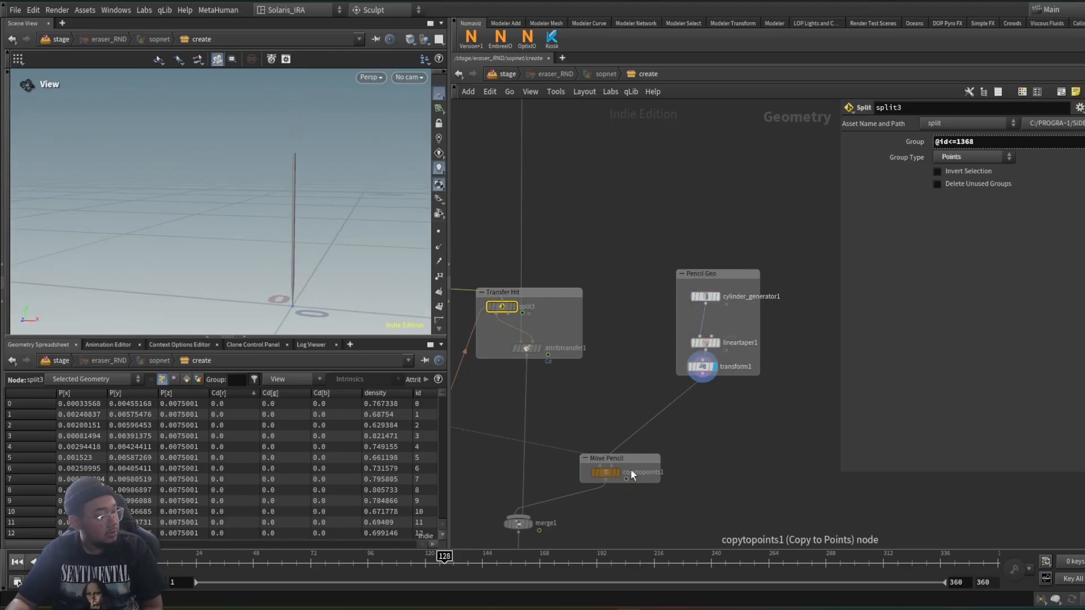
Redisplay split3 and scrub to frame 103 to inspect the accumulated hit points up close
scroll(572, 367, up, 2)
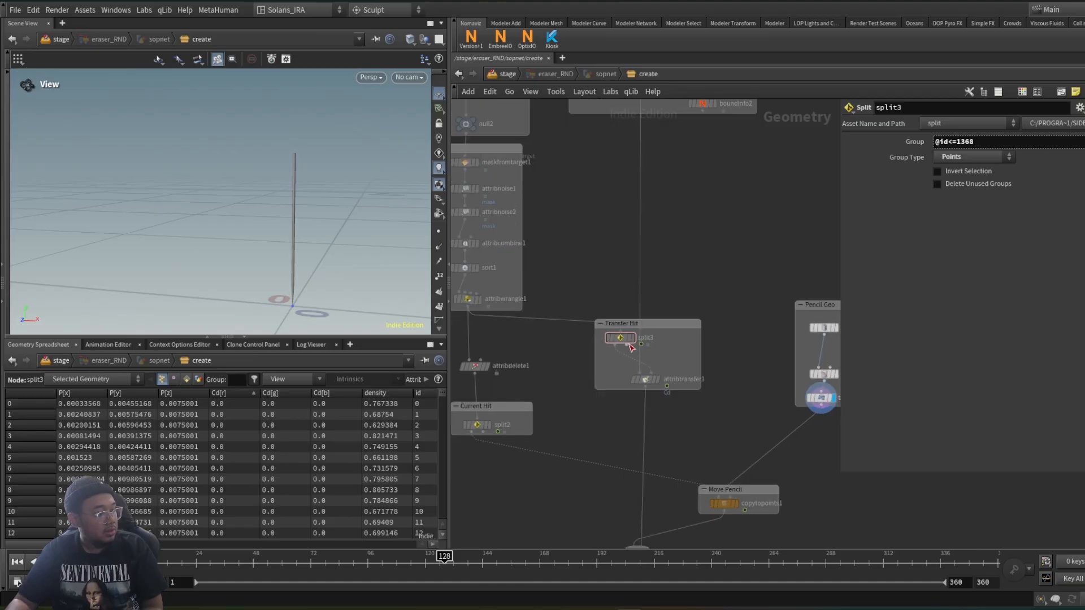
click(632, 339)
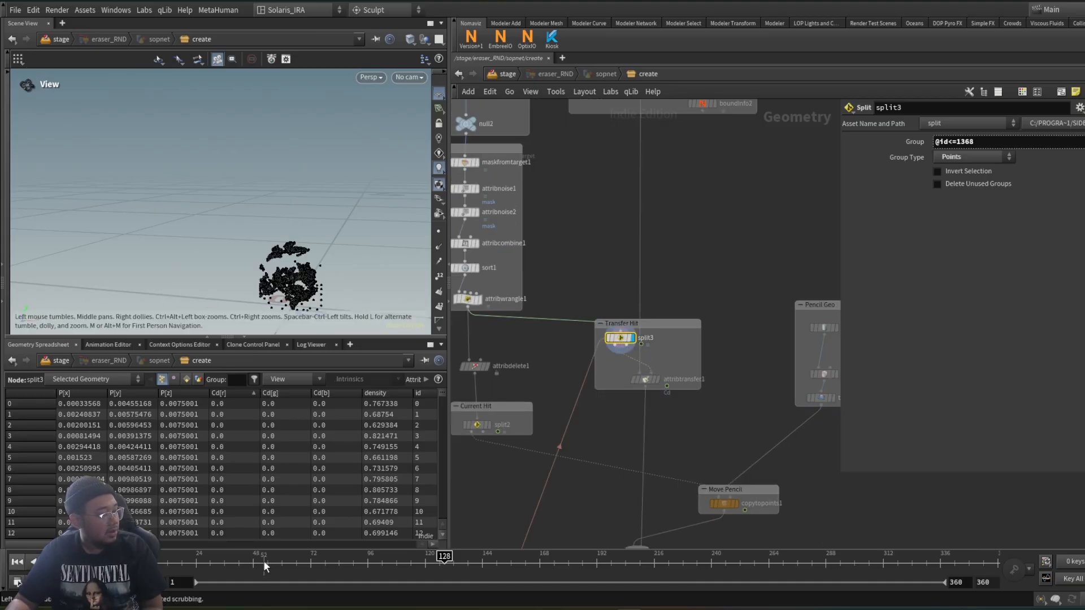
drag(264, 561, 384, 560)
scroll(292, 287, up, 5)
scroll(617, 320, down, 3)
scroll(620, 364, up, 3)
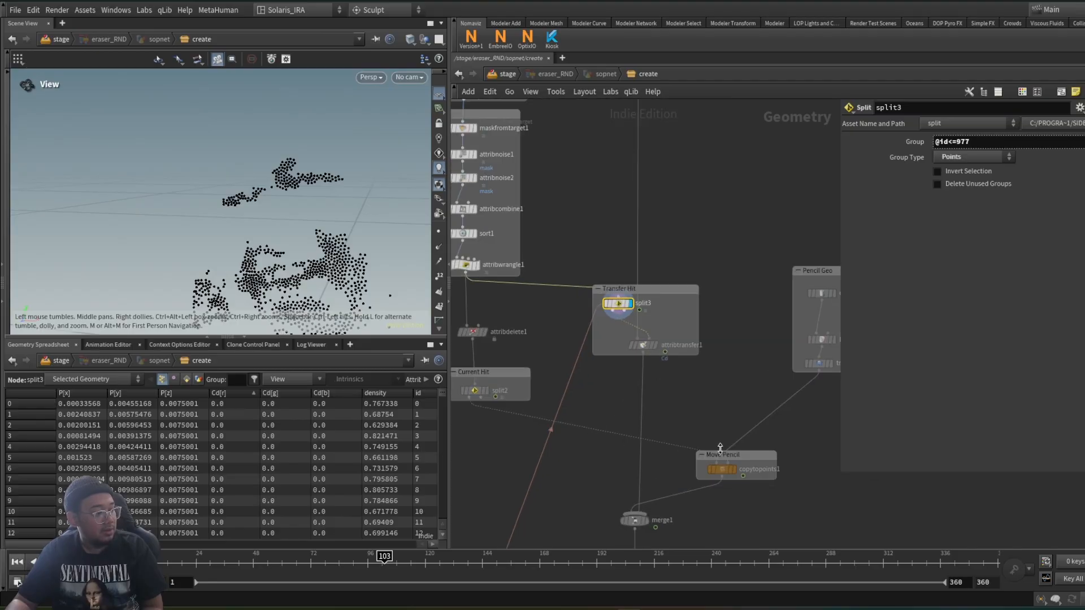
mouse_move(298, 291)
mouse_down()
mouse_move(235, 176)
mouse_move(283, 307)
mouse_move(291, 298)
mouse_up()
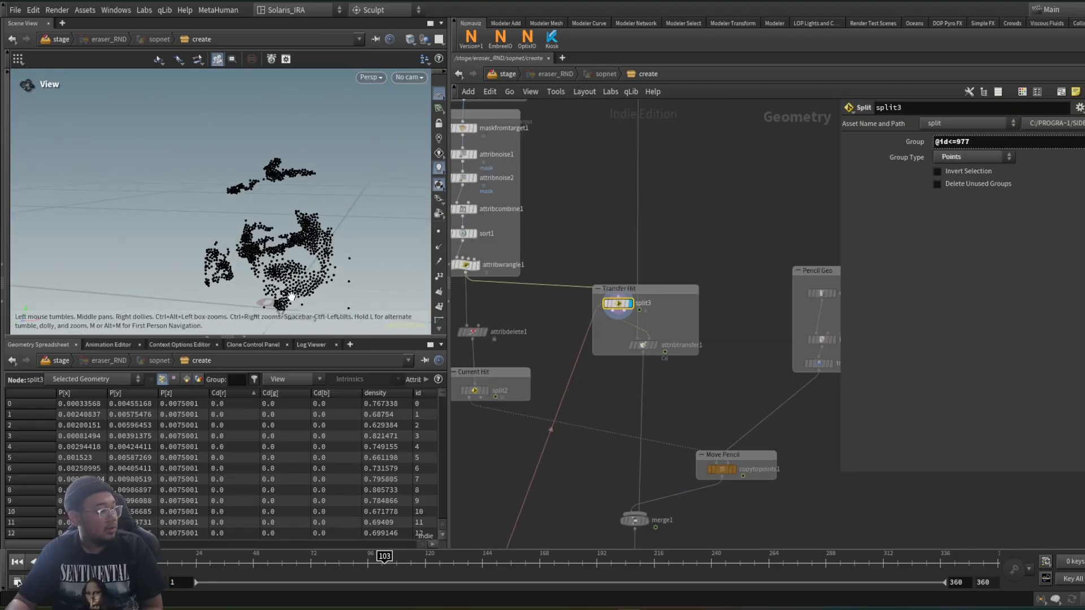
Select split2 in the Current Hit section, compare its Group with split3's expression, and display its single current point
scroll(661, 371, down, 3)
scroll(622, 367, up, 6)
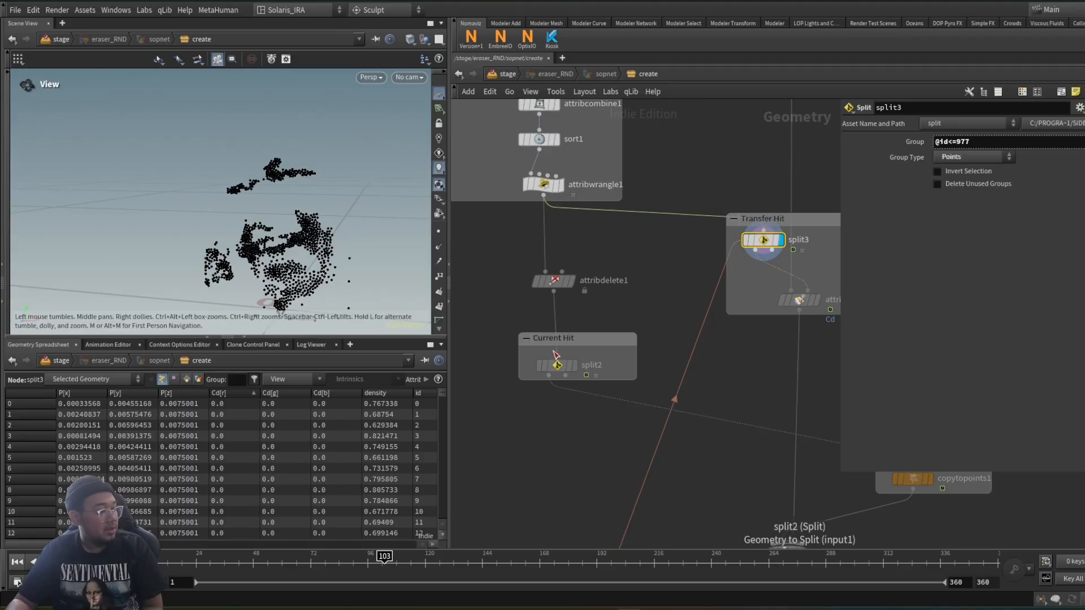
mouse_move(580, 371)
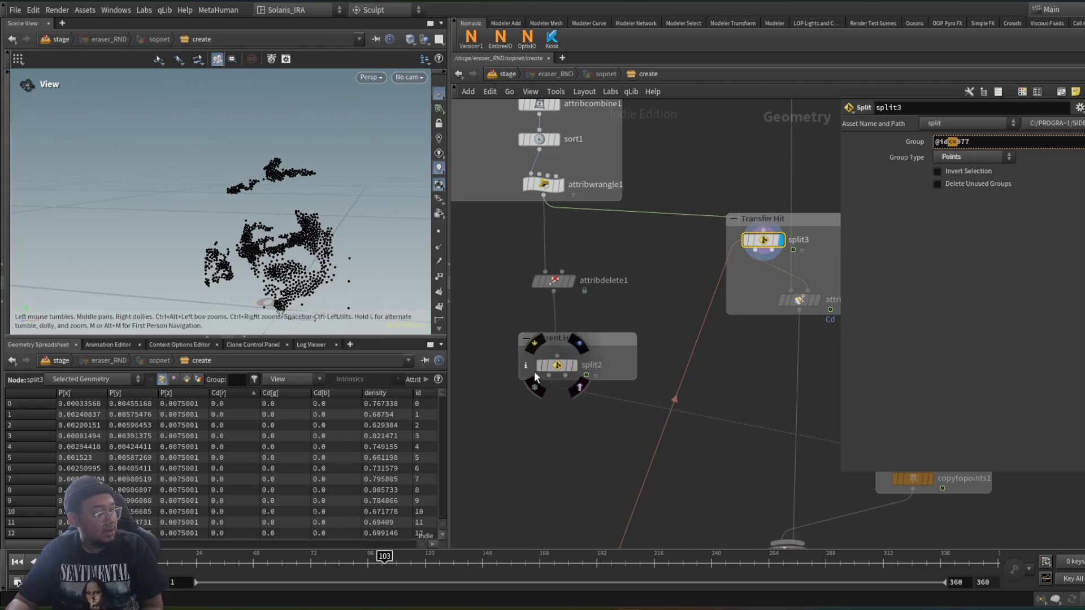
click(557, 365)
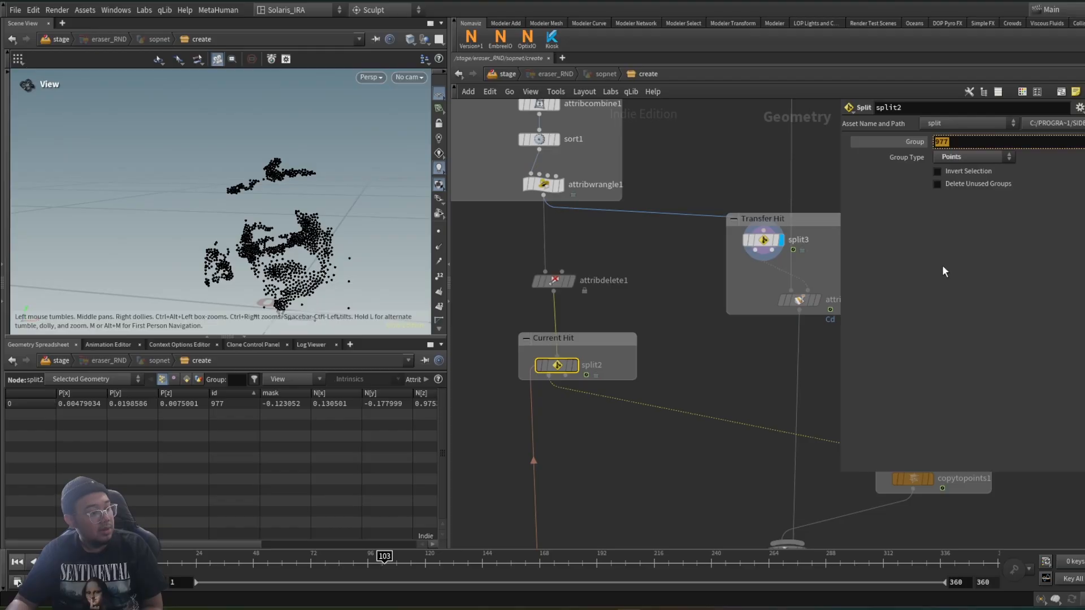
click(573, 365)
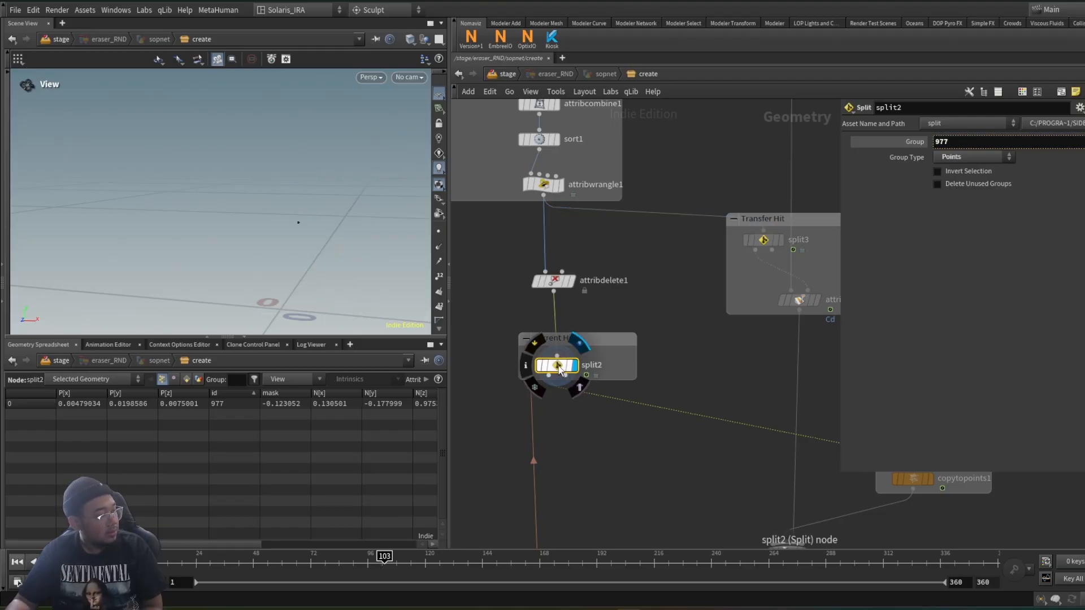
Scrub the timeline back and forth, ending at frame 189, to watch split2's current point jump between positions
drag(312, 565, 571, 558)
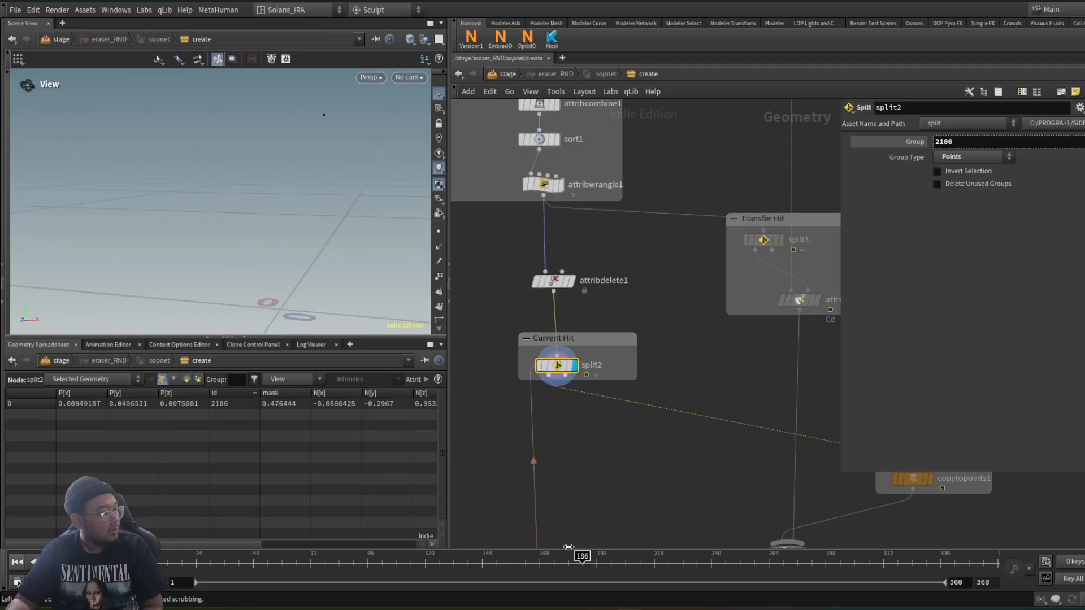
middle_drag(218, 262, 194, 244)
scroll(194, 244, down, 3)
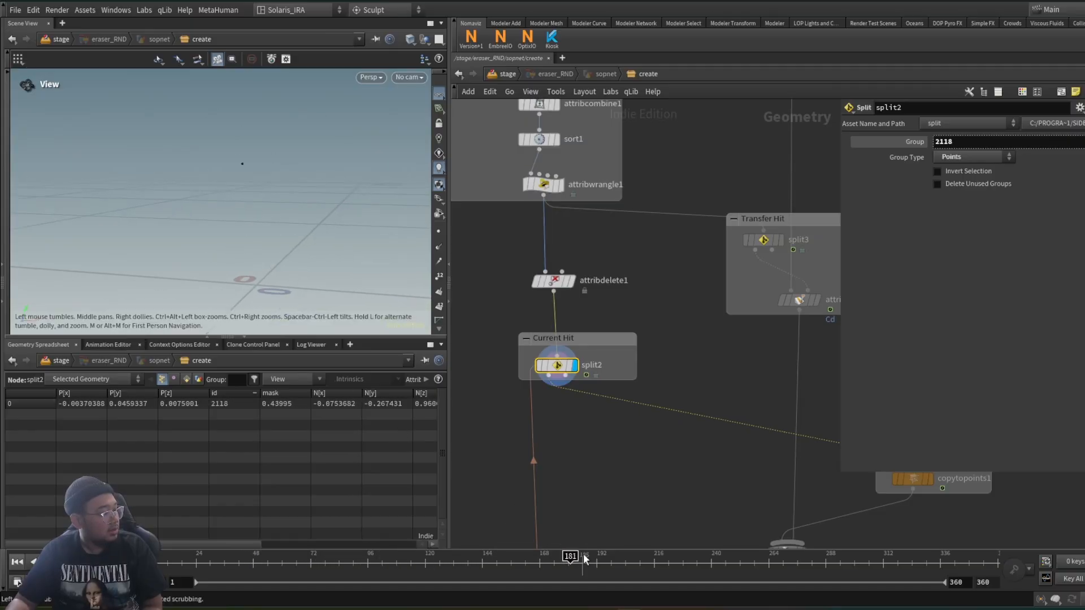
drag(585, 559, 193, 533)
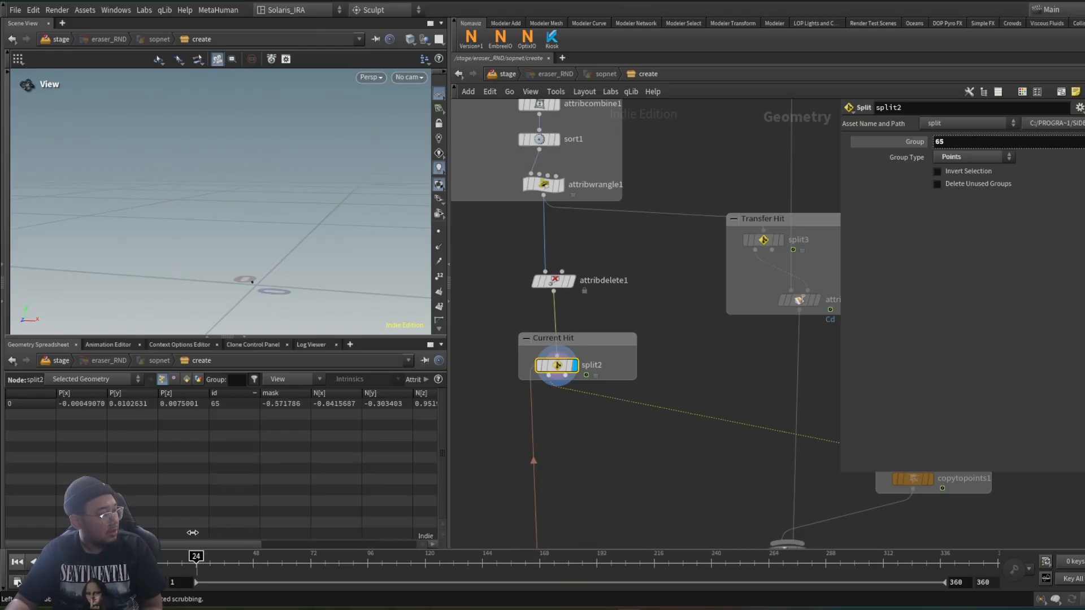
drag(144, 559, 589, 559)
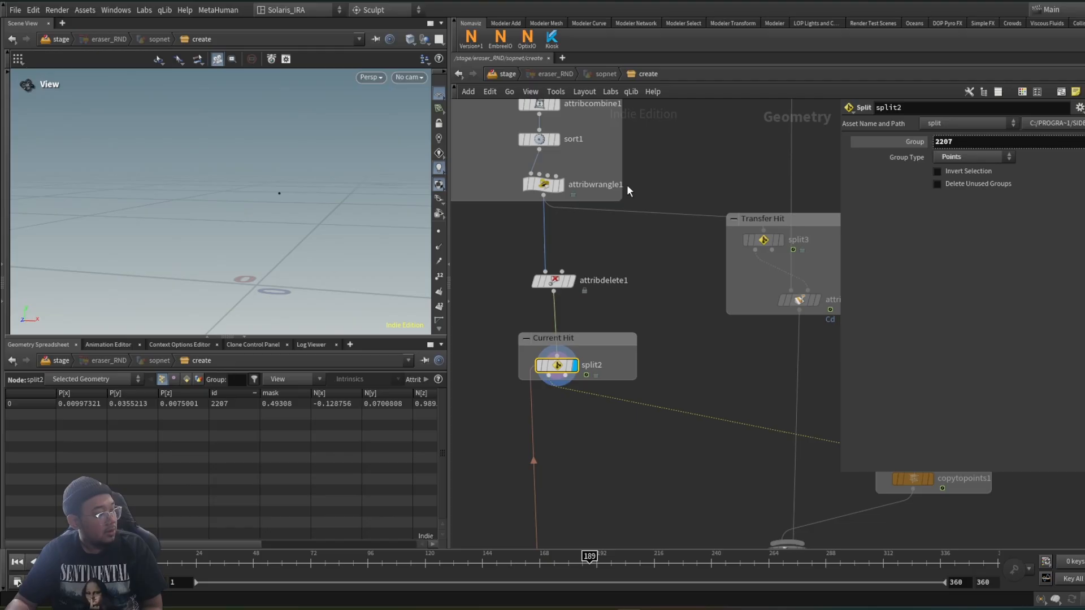
Display attribwrangle1 and inspect its point attributes, including id, in the node information
click(561, 188)
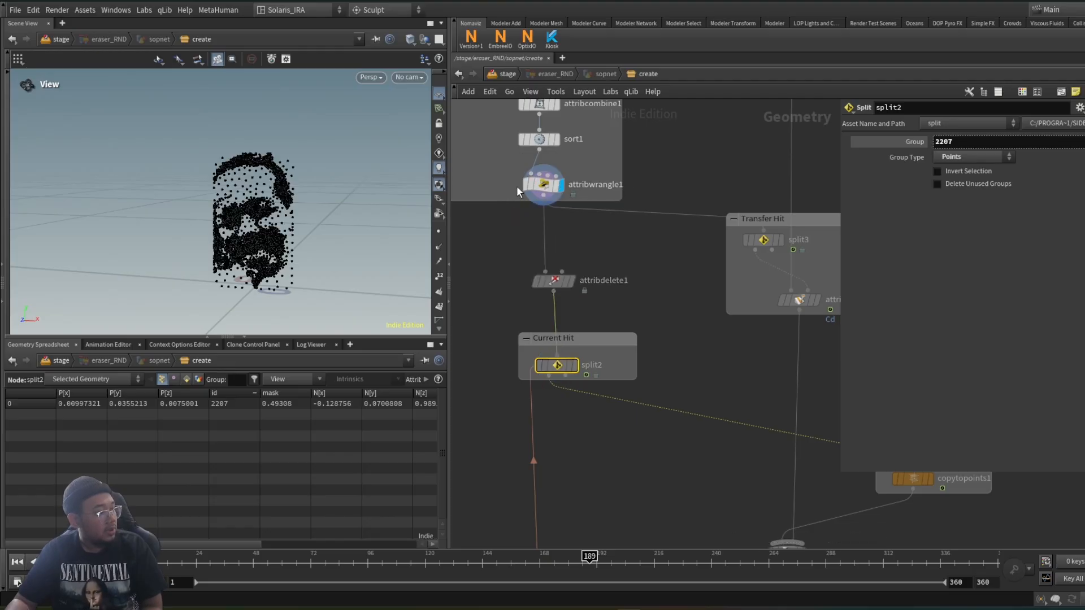
click(513, 186)
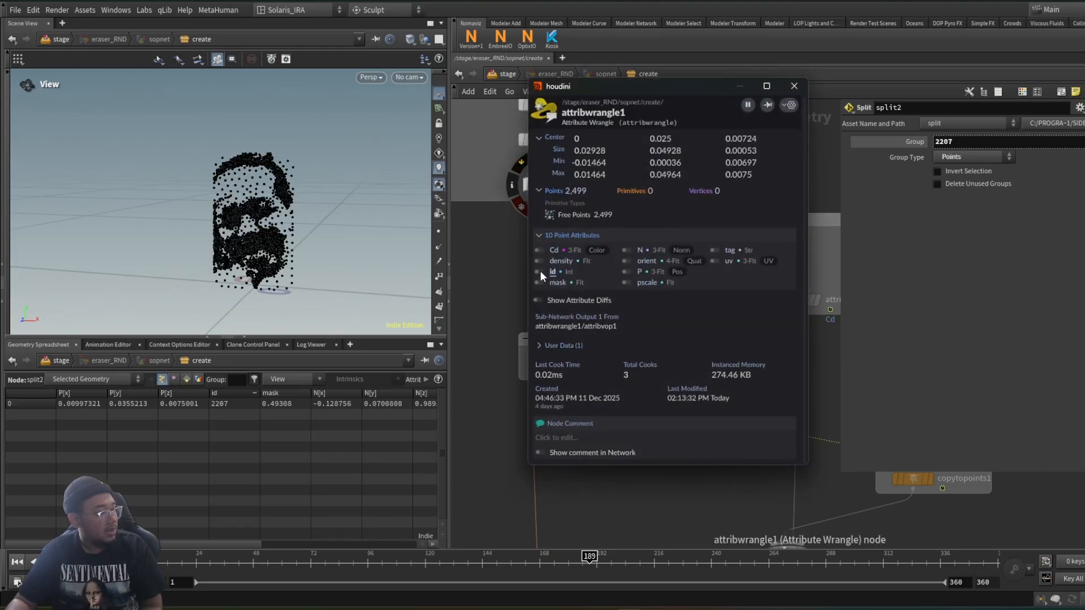
click(794, 86)
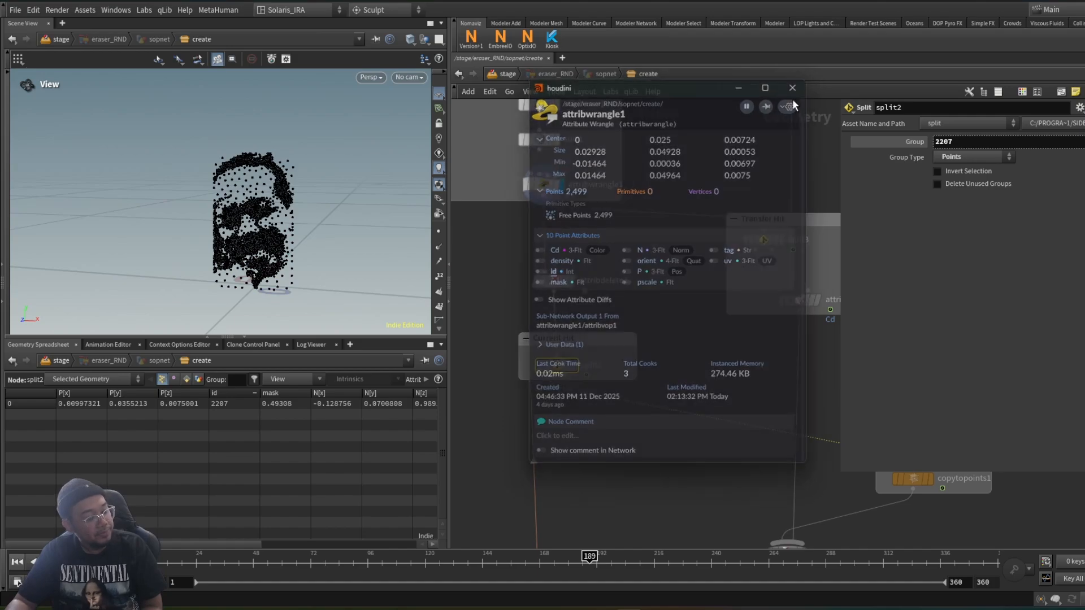
Display copytopoints1 in the Move Pencil section and scrub the timeline to frame 128 to watch the pencil move
scroll(588, 350, down, 2)
scroll(565, 373, up, 3)
scroll(567, 358, down, 5)
middle_drag(617, 354, 554, 292)
scroll(607, 379, up, 1)
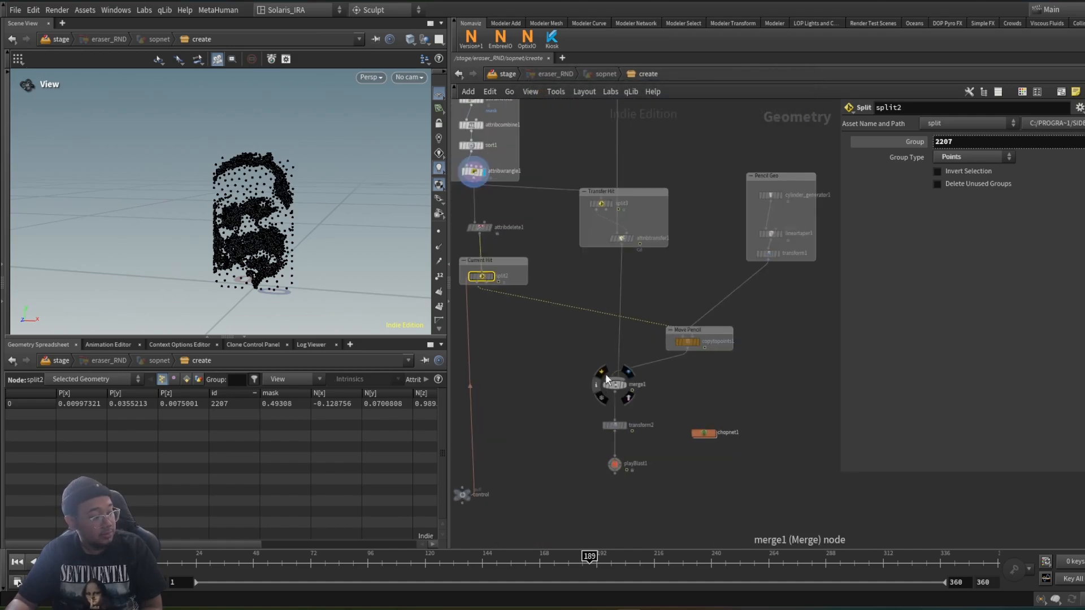
scroll(699, 342, up, 3)
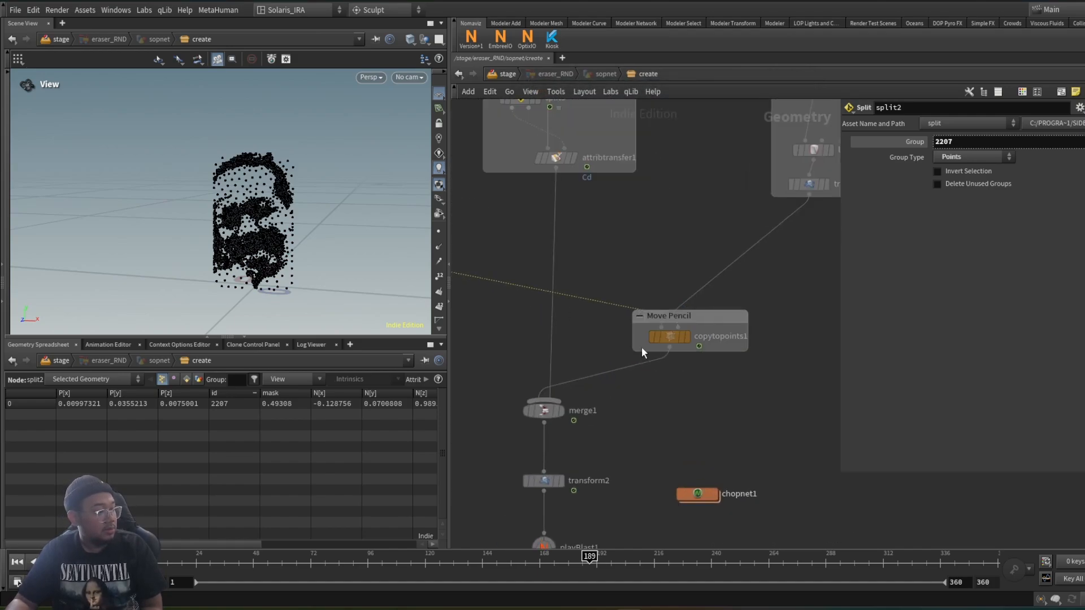
click(689, 338)
click(677, 338)
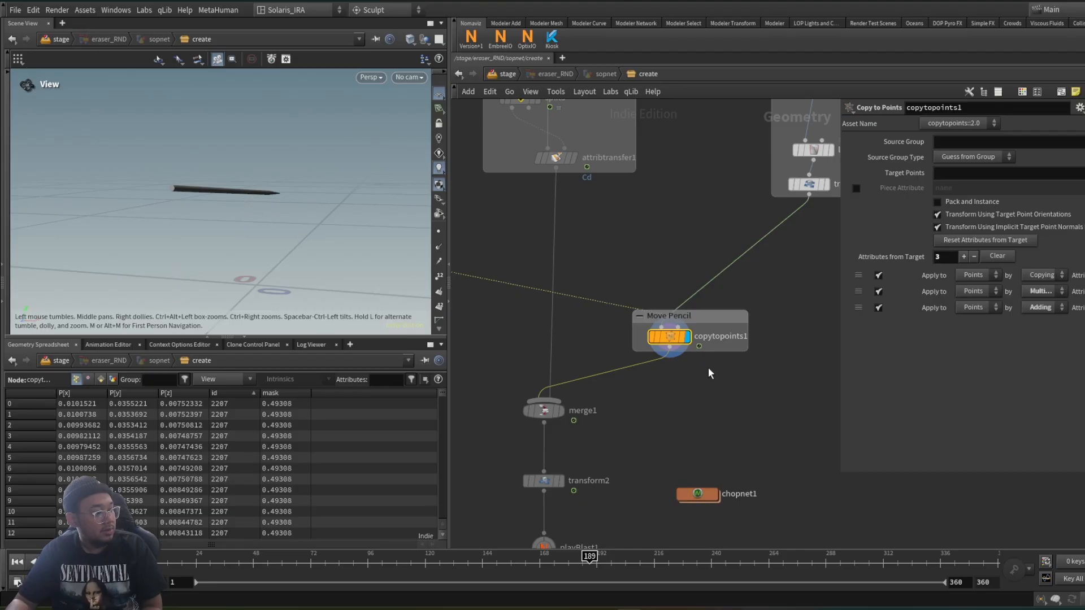
mouse_move(339, 310)
right_down()
mouse_move(313, 310)
mouse_move(152, 146)
mouse_move(272, 245)
right_up()
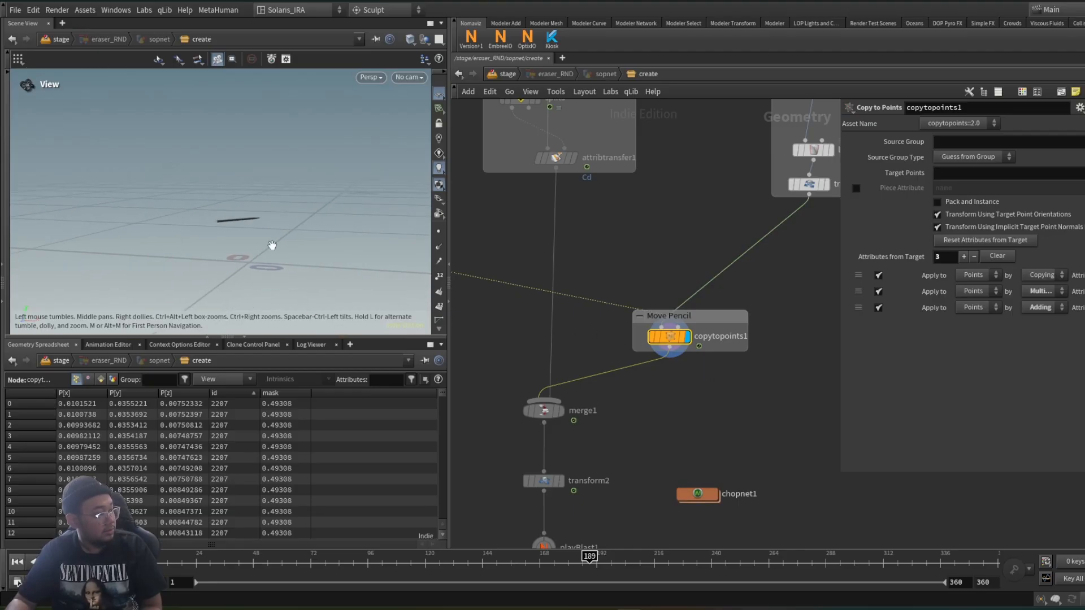
middle_drag(273, 246, 247, 257)
mouse_move(161, 564)
mouse_down()
mouse_move(636, 556)
mouse_move(445, 557)
mouse_up()
Template attribtransfer1 so the eraser shows with the pencil, and scrub the timeline to frame 163
scroll(722, 404, down, 3)
scroll(681, 341, up, 4)
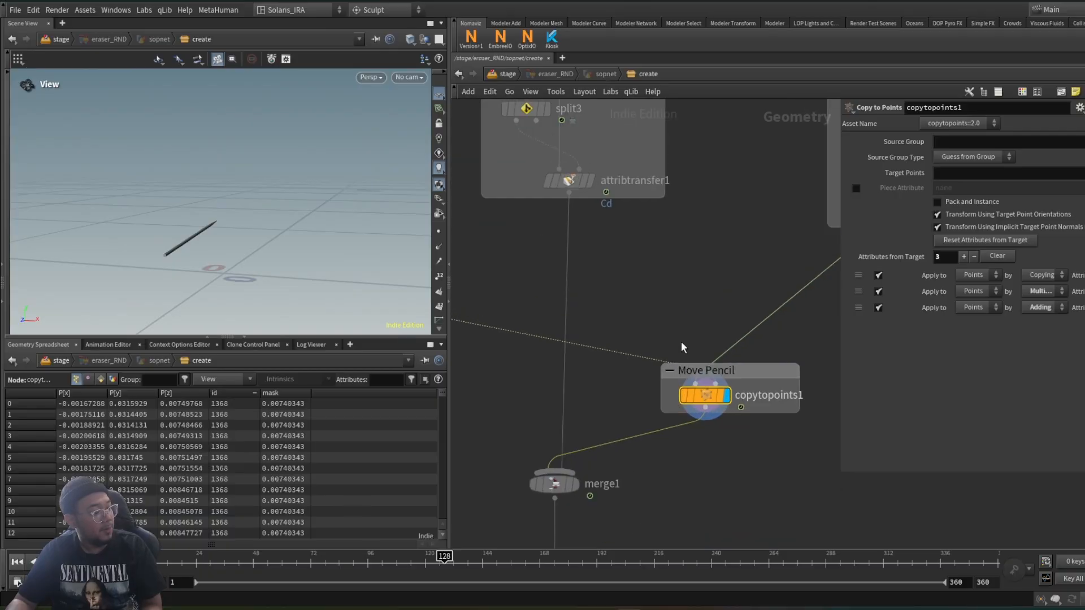
scroll(681, 342, down, 2)
click(600, 208)
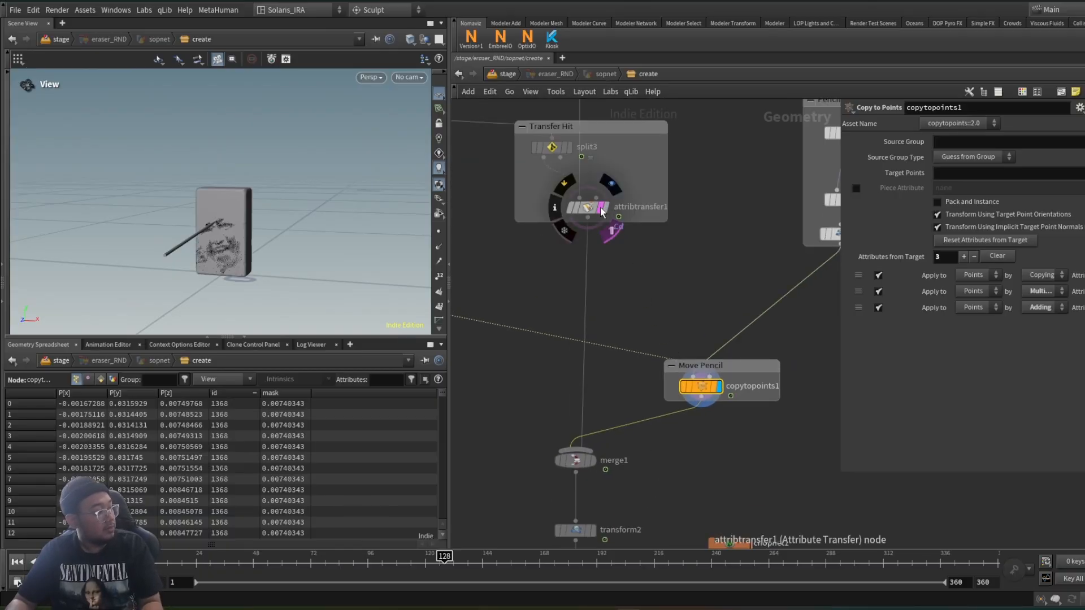
mouse_move(181, 255)
mouse_down()
mouse_move(239, 249)
mouse_move(227, 237)
mouse_up()
scroll(222, 234, up, 4)
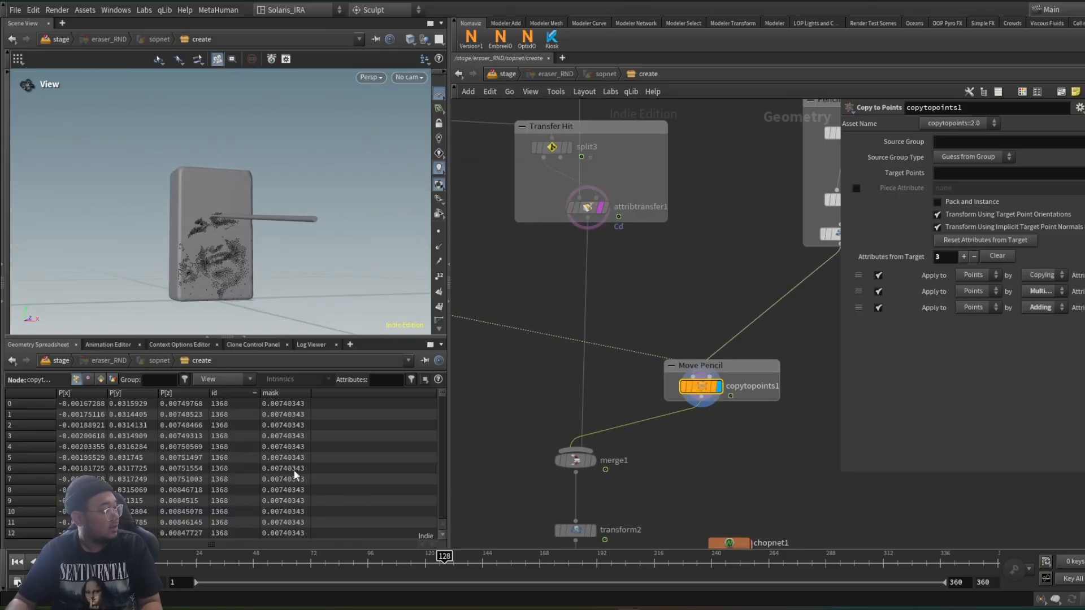
mouse_move(173, 567)
mouse_down()
mouse_move(160, 563)
mouse_move(468, 543)
mouse_move(744, 547)
mouse_move(648, 536)
mouse_move(605, 556)
mouse_move(164, 558)
mouse_move(418, 556)
mouse_up()
scroll(622, 348, down, 4)
scroll(713, 412, down, 4)
scroll(671, 416, up, 6)
middle_drag(646, 411, 700, 423)
drag(565, 557, 528, 557)
Insert copies of transform2 below attribtransfer1 and copytopoints1, displaying the pencil's copy and templating the eraser's
scroll(634, 397, down, 2)
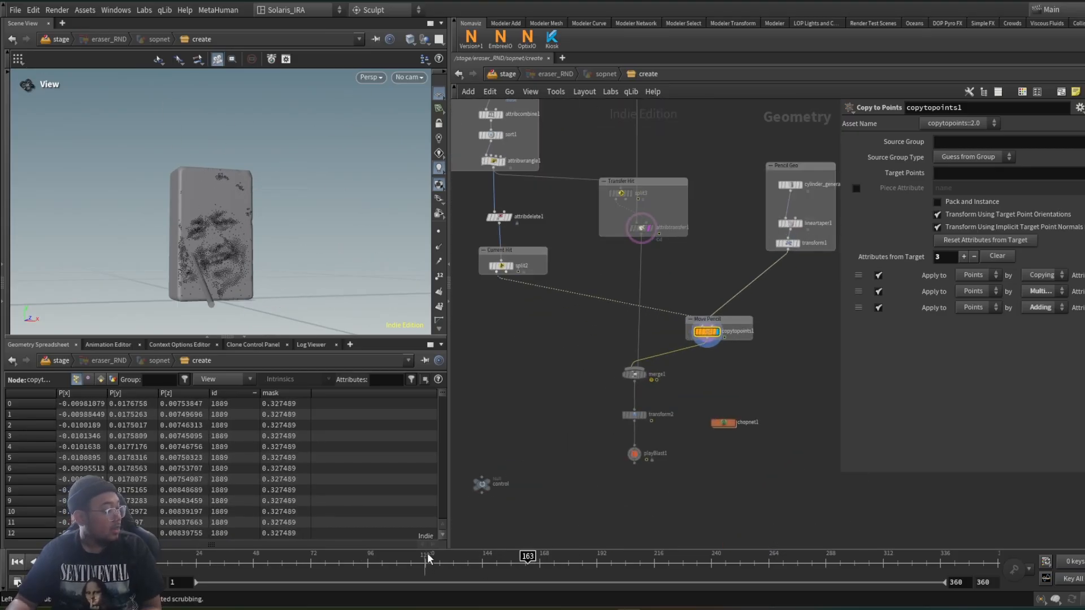
scroll(745, 422, down, 2)
scroll(741, 422, up, 2)
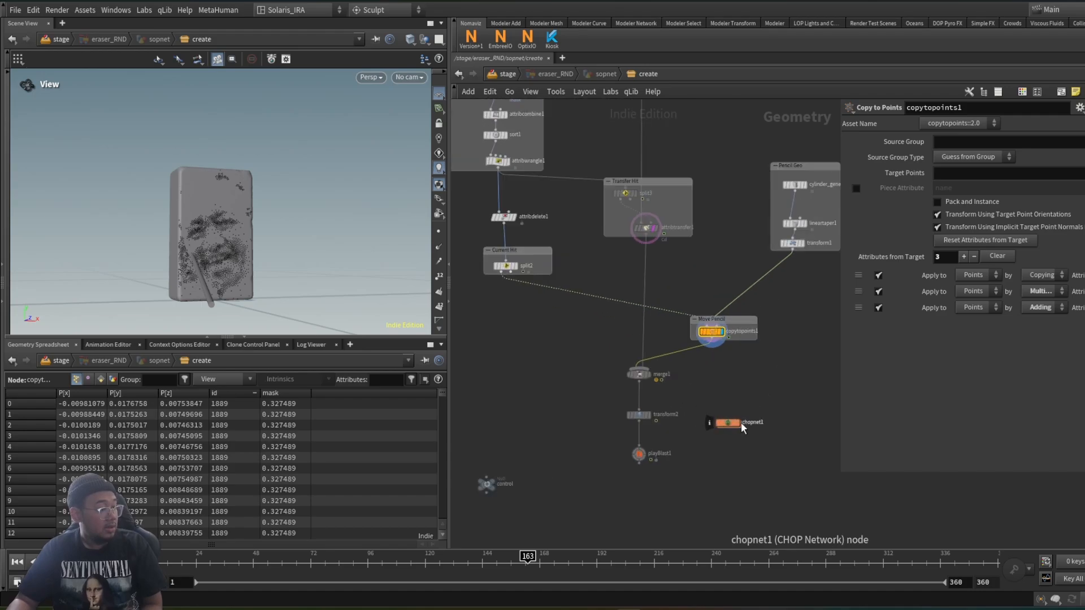
scroll(738, 397, up, 3)
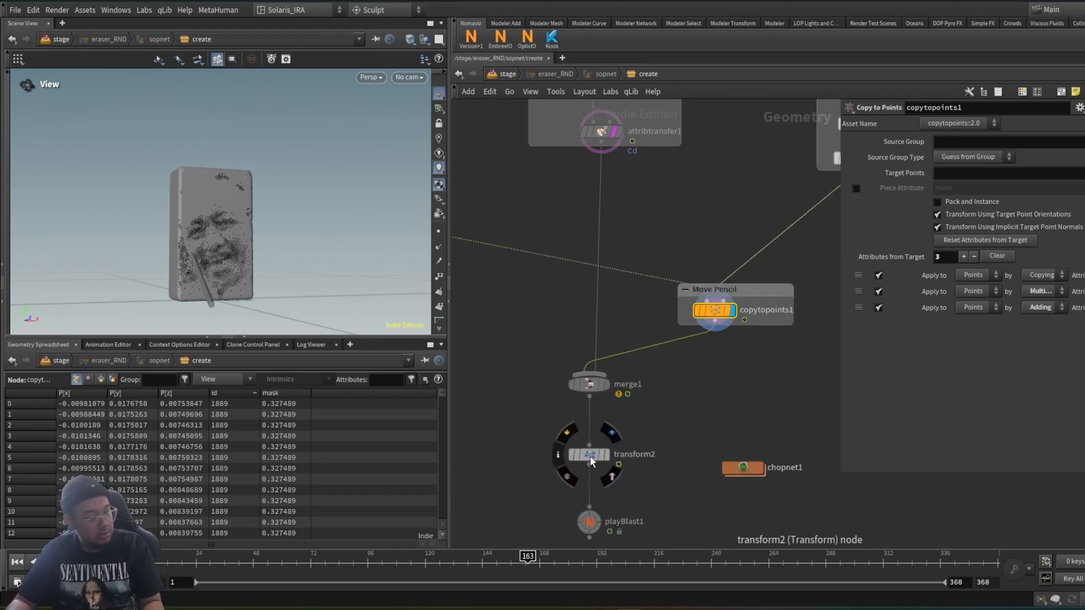
alt+drag(590, 456, 715, 351)
click(732, 354)
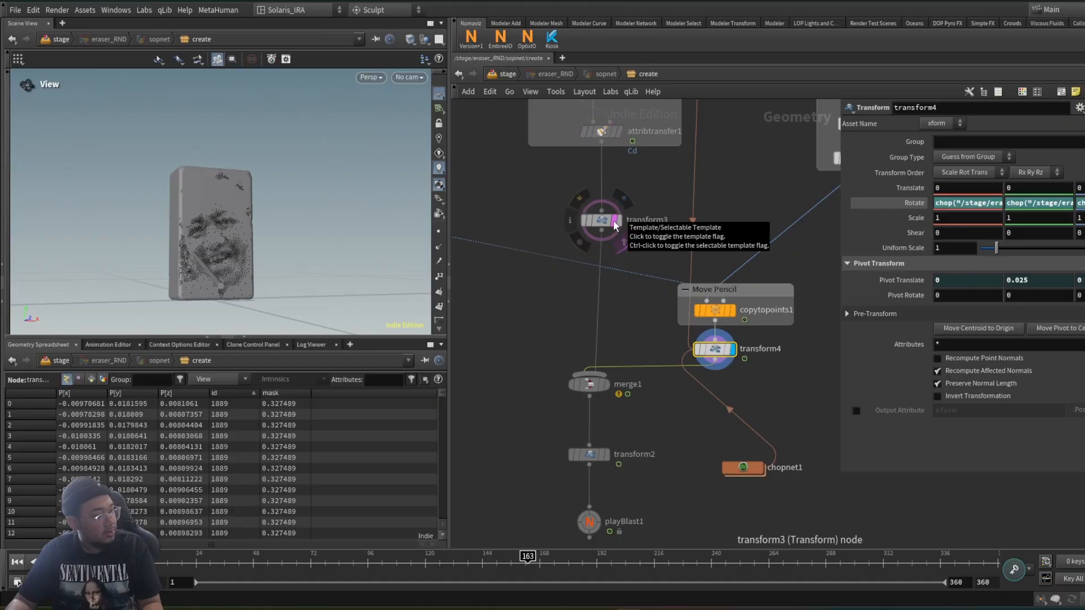
Examine transform4's Rotate expressions and values, and display transform3 while scrubbing to frame 94
drag(842, 202, 786, 211)
click(887, 205)
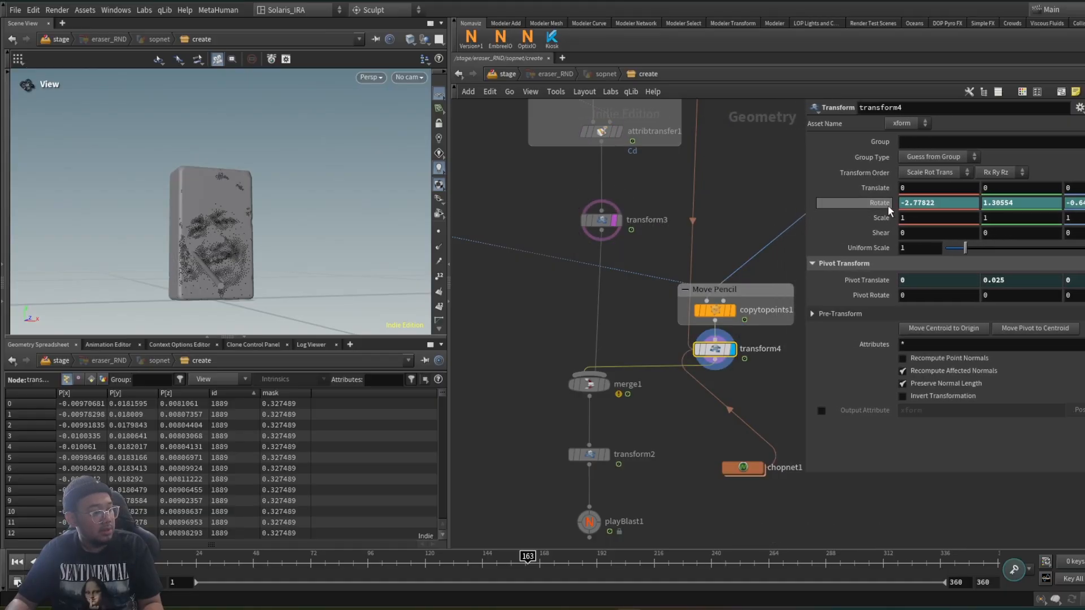
click(601, 222)
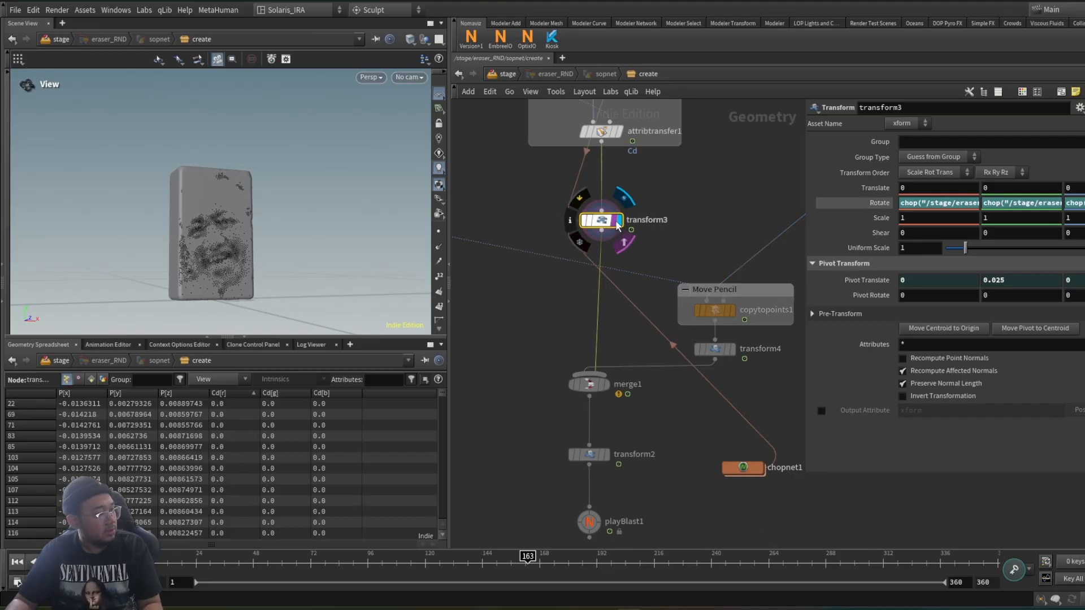
drag(204, 559, 377, 546)
scroll(633, 436, down, 2)
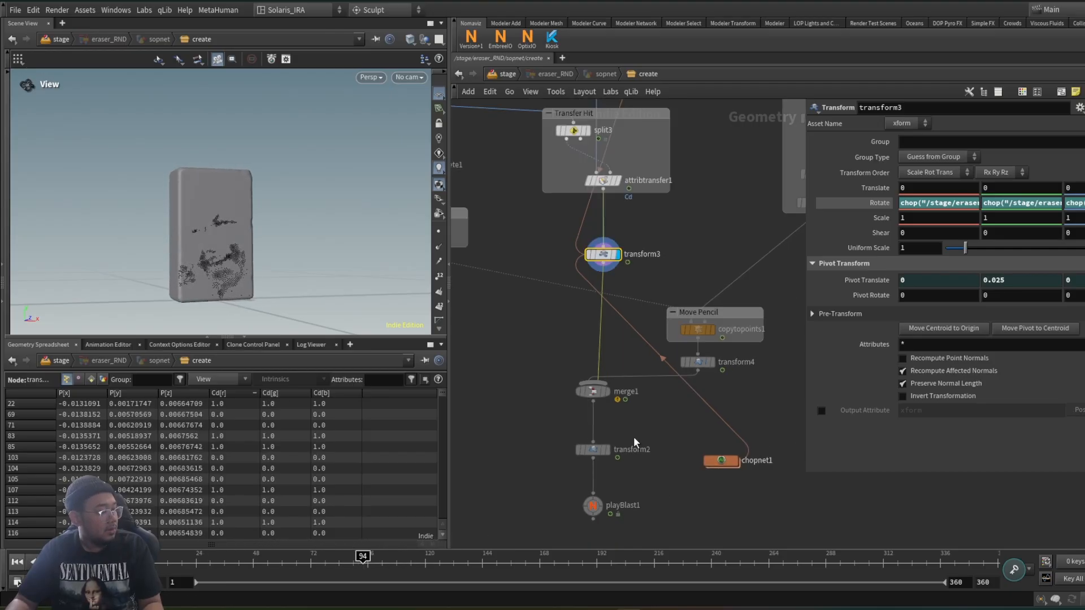
Move chopnet1 closer to merge1, then go inside it and select all the noise and null nodes
scroll(673, 447, up, 1)
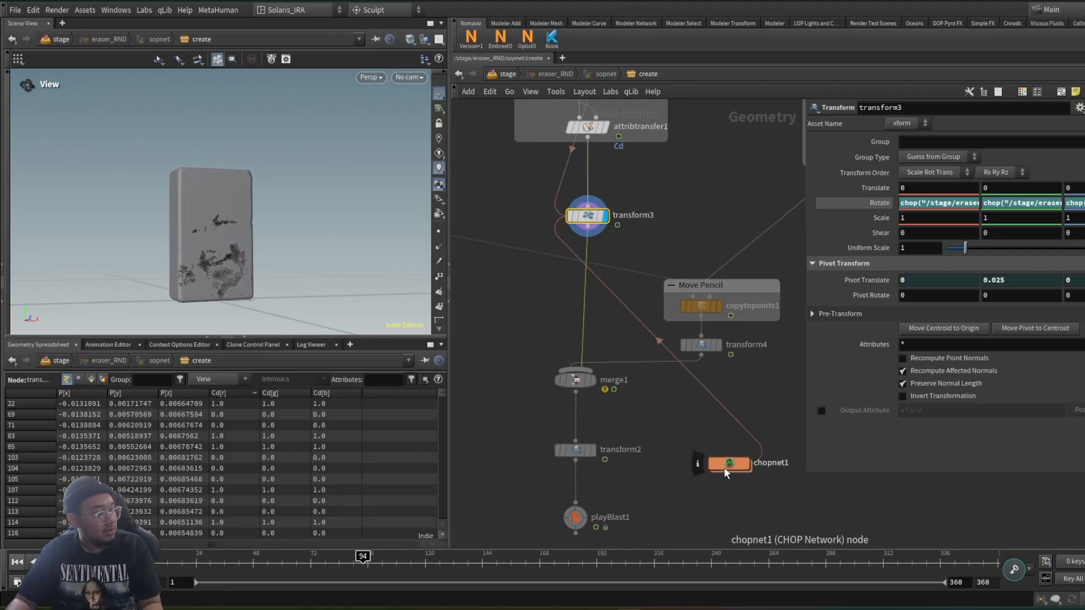
drag(727, 474, 681, 429)
double_click(682, 425)
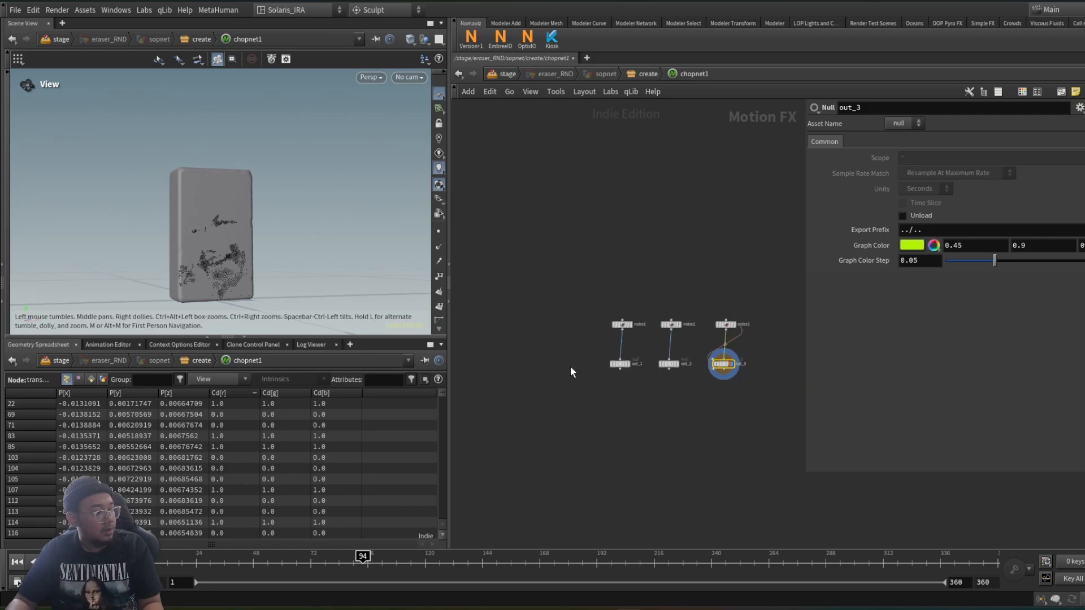
scroll(726, 385, up, 3)
drag(535, 247, 775, 418)
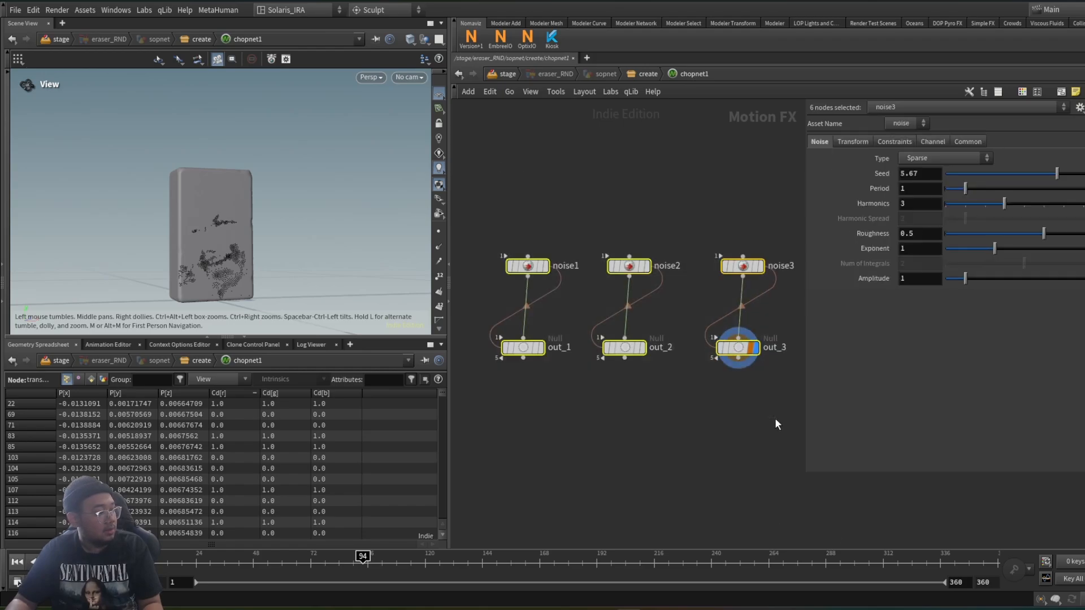
Add a Motion FX View beside the Log Viewer to graph the noise channels
click(350, 345)
mouse_move(404, 369)
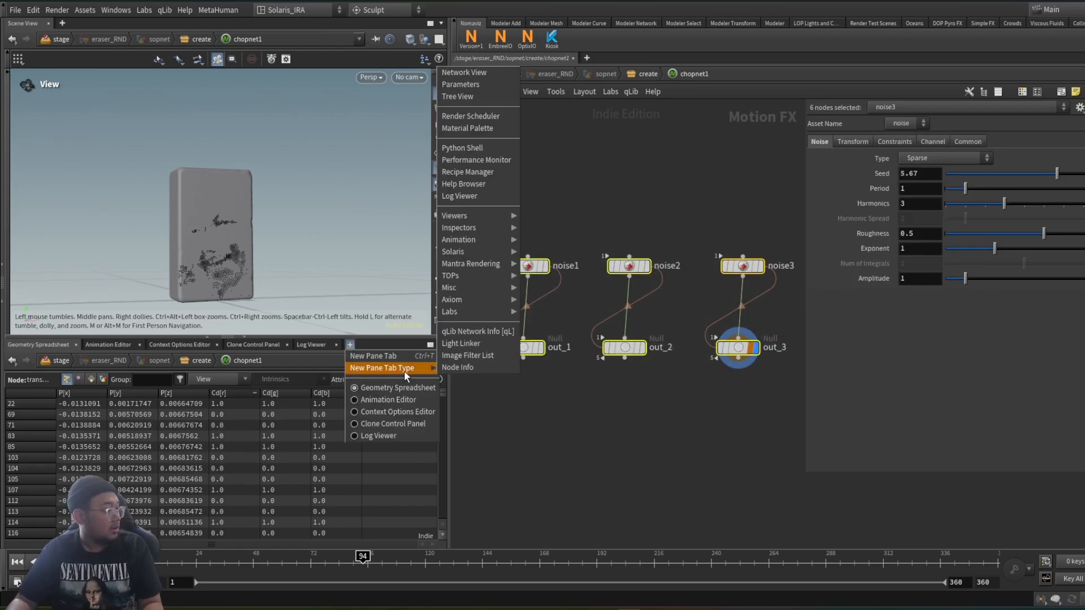
mouse_move(491, 218)
click(557, 240)
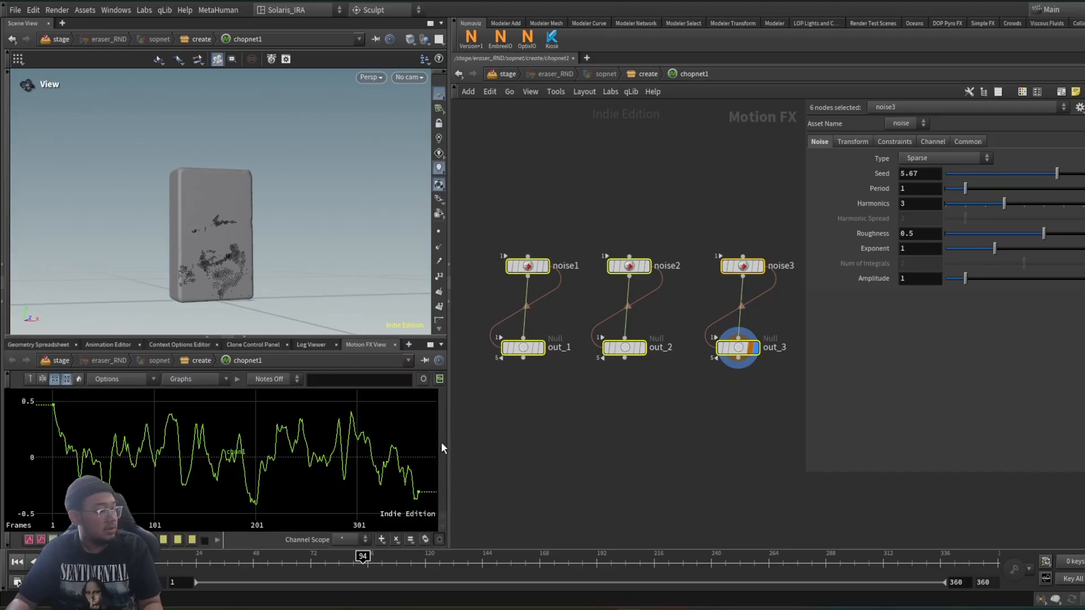
Toggle the display of out_1, out_2 and out_3 to compare their noise curves, leaving only out_3 displayed
drag(645, 328, 642, 324)
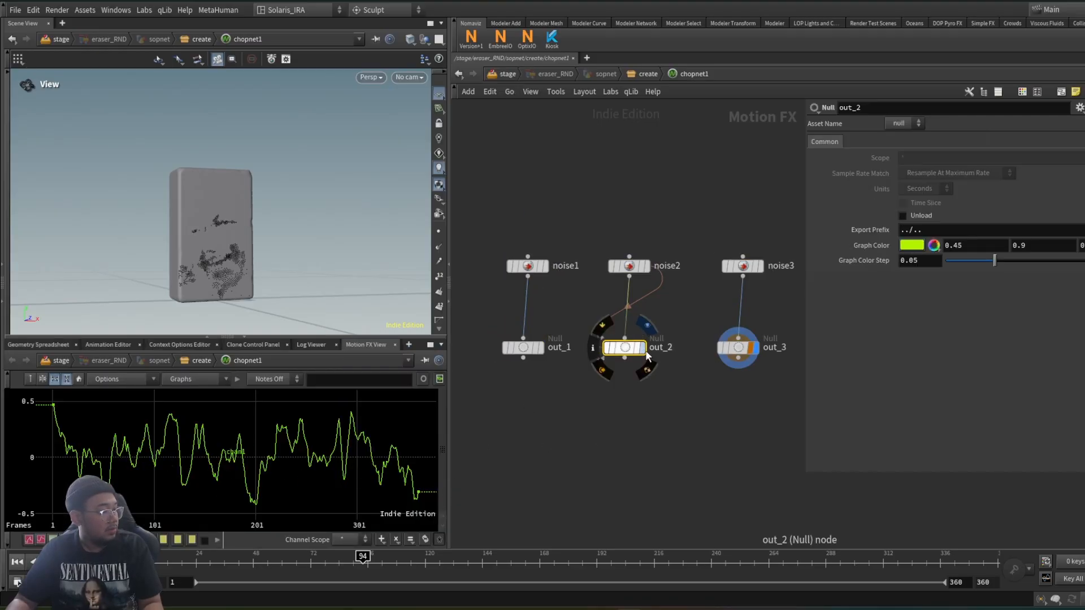
click(643, 347)
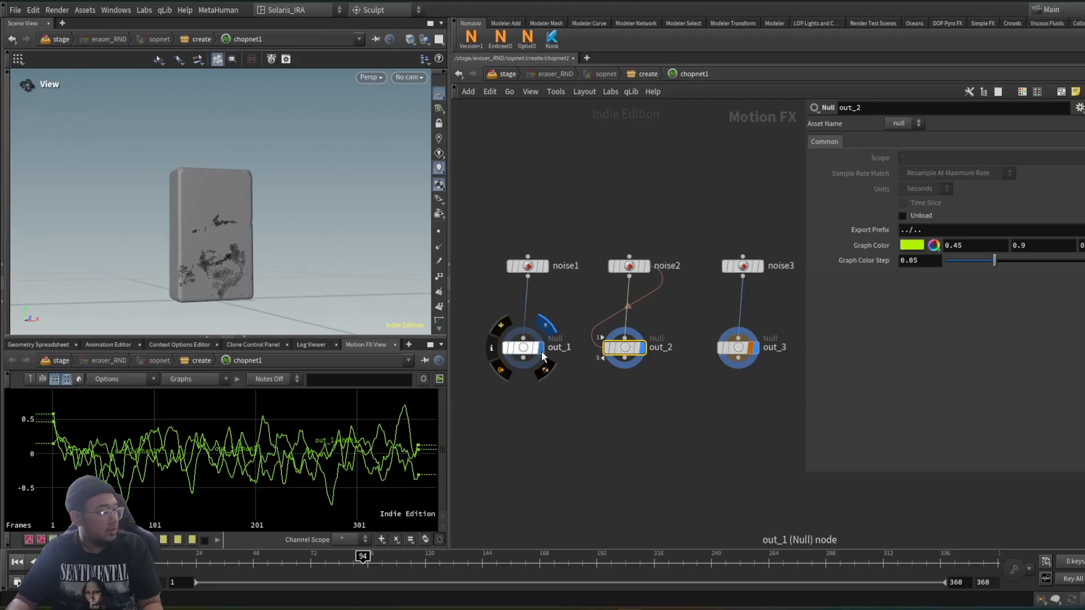
click(647, 349)
click(756, 348)
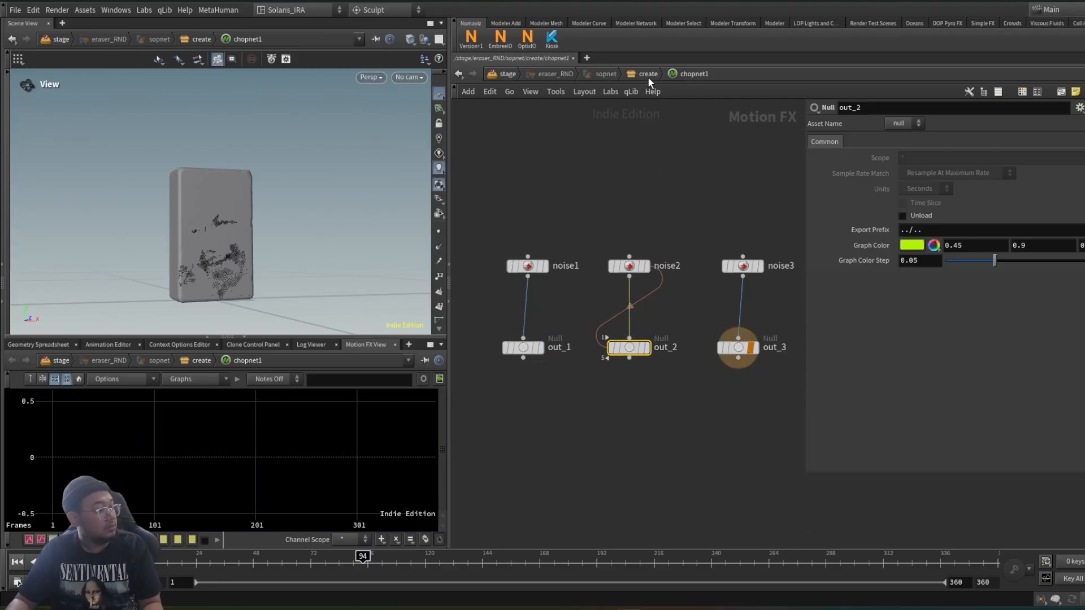
click(758, 350)
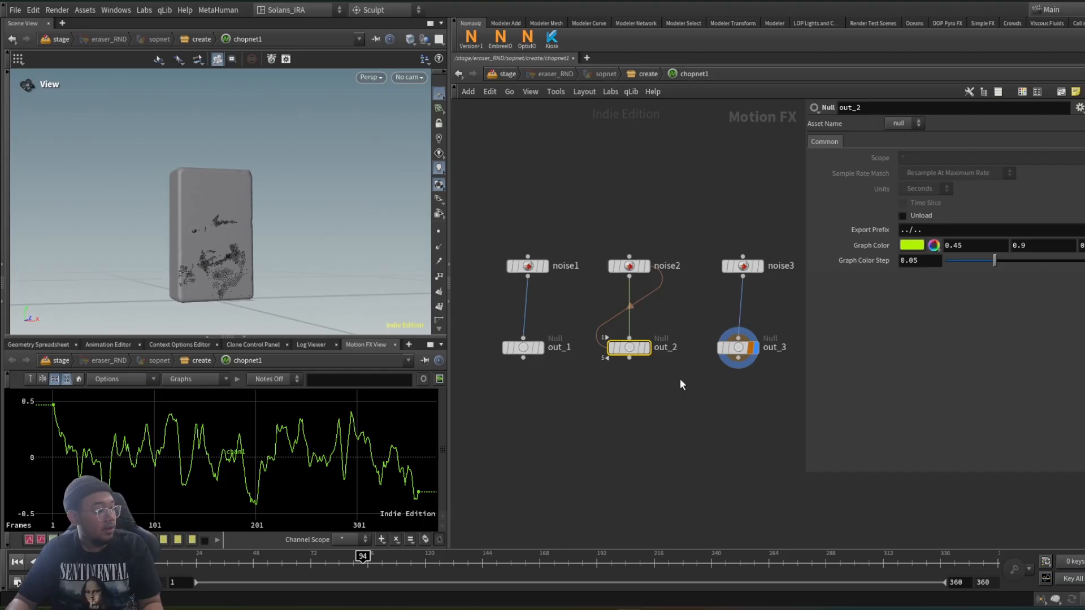
Return to the create network and compare the Rotate channels of transform3 and transform4
click(631, 74)
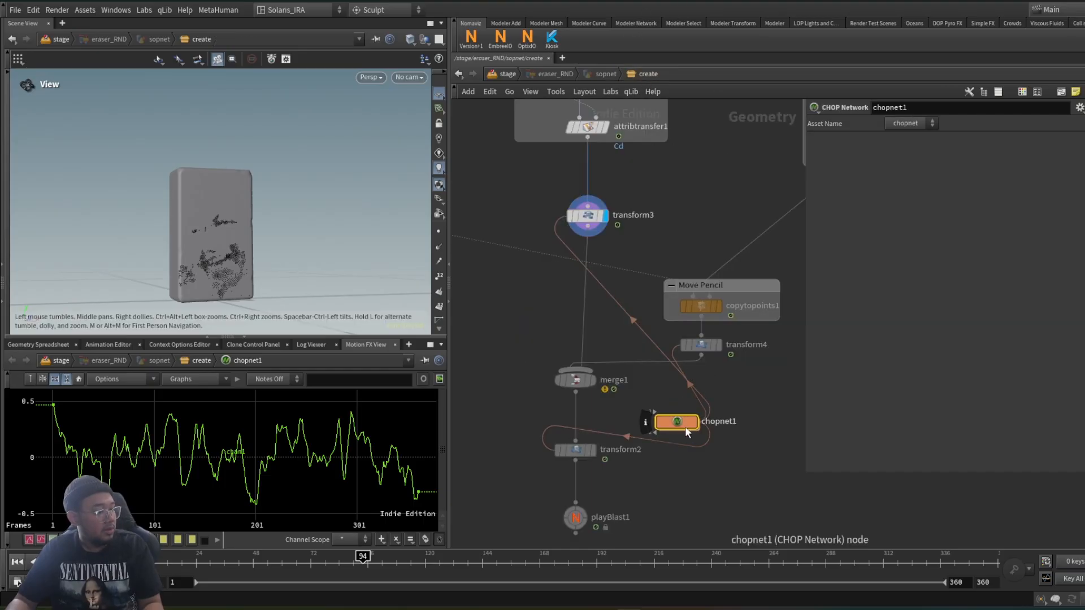
click(600, 216)
click(880, 205)
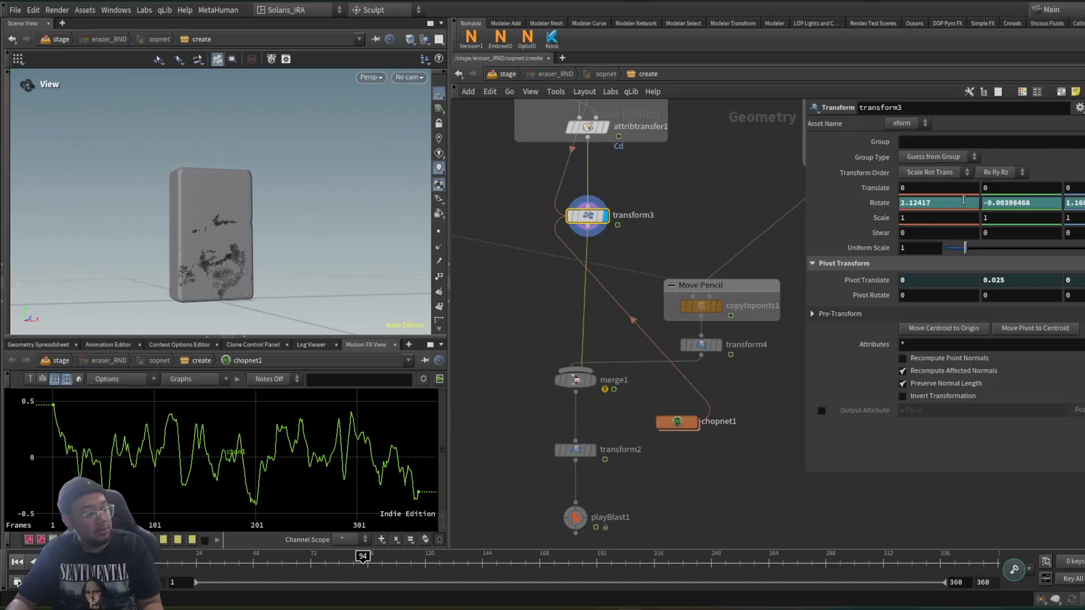
click(700, 345)
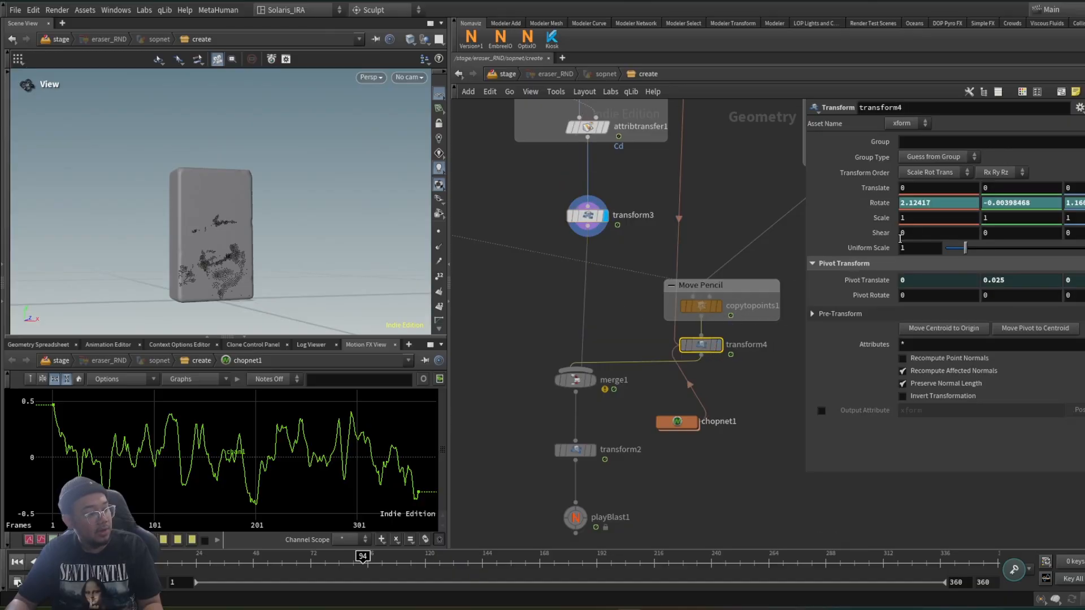
Display transform4 and scrub to frame 176, with transform3 templated to view the eraser and pencil together
click(717, 345)
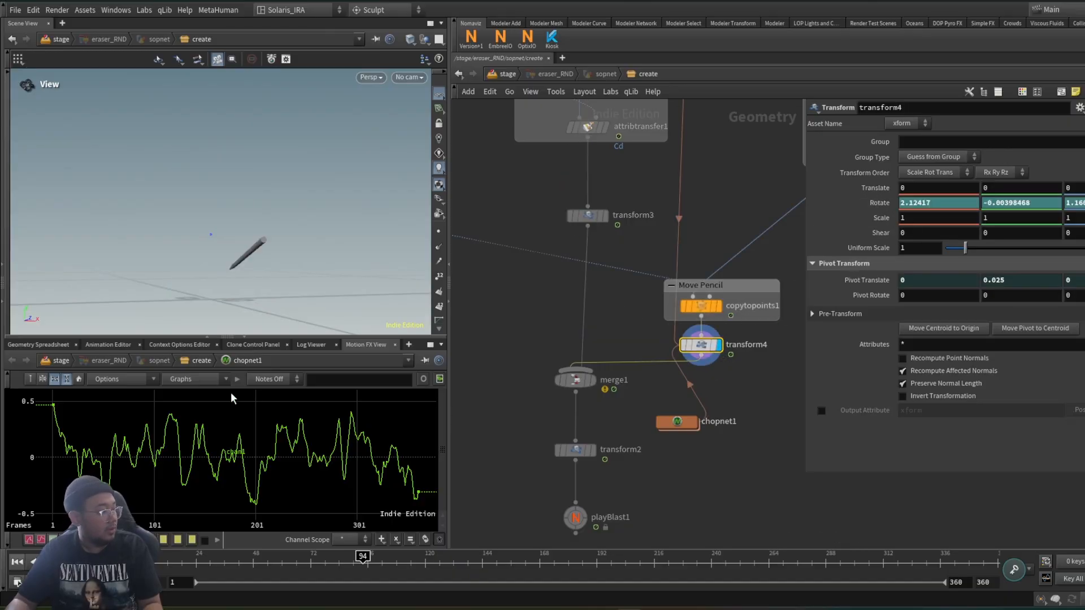
mouse_move(179, 566)
mouse_down()
mouse_move(164, 564)
mouse_move(217, 563)
mouse_move(282, 539)
mouse_move(653, 525)
mouse_move(547, 528)
mouse_up()
click(601, 216)
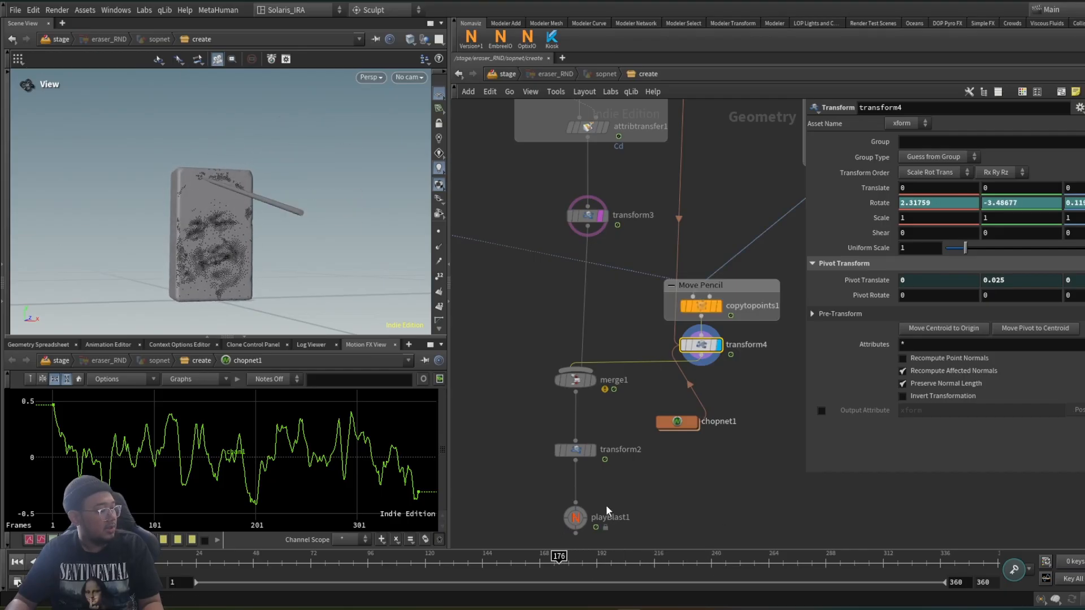
scroll(611, 511, down, 3)
scroll(613, 511, up, 1)
mouse_move(221, 198)
mouse_down()
mouse_move(259, 218)
mouse_move(226, 202)
mouse_up()
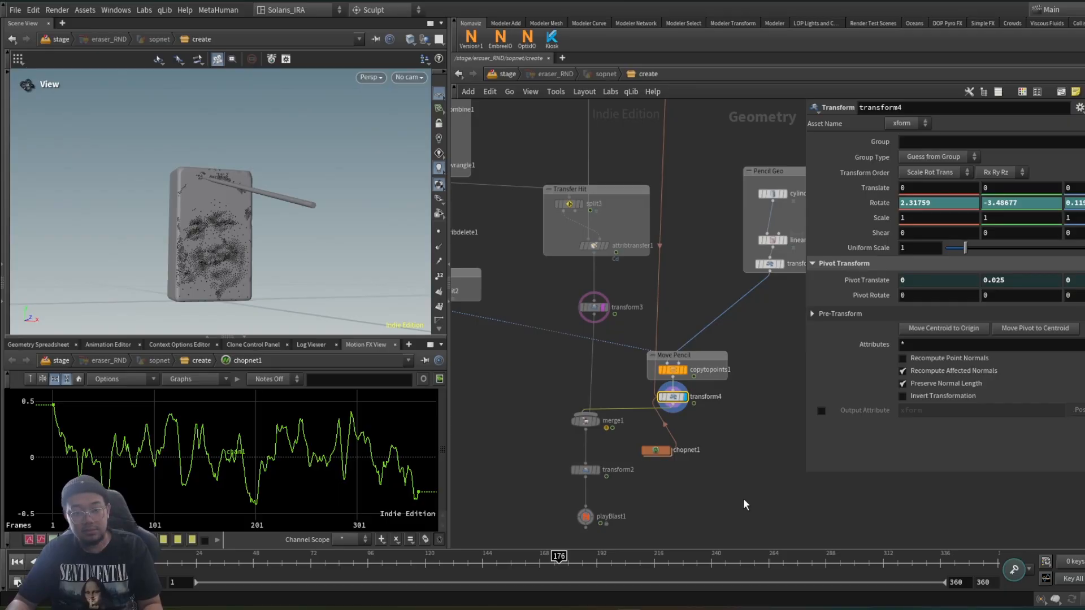
Select the control null feeding split2 and split3, and examine the expression behind its control parameter
scroll(596, 477, down, 1)
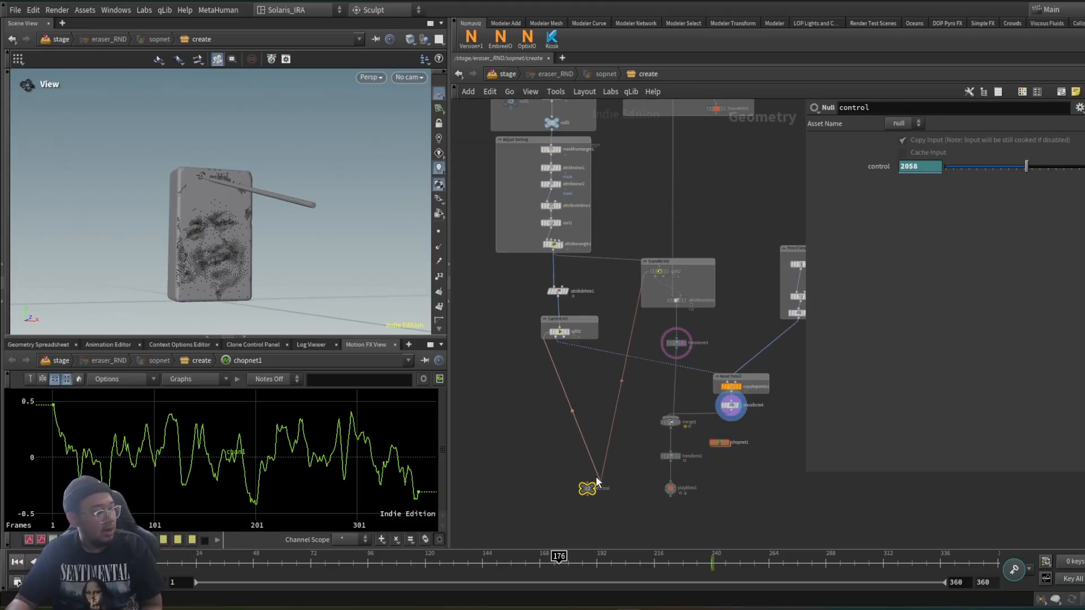
scroll(594, 481, up, 1)
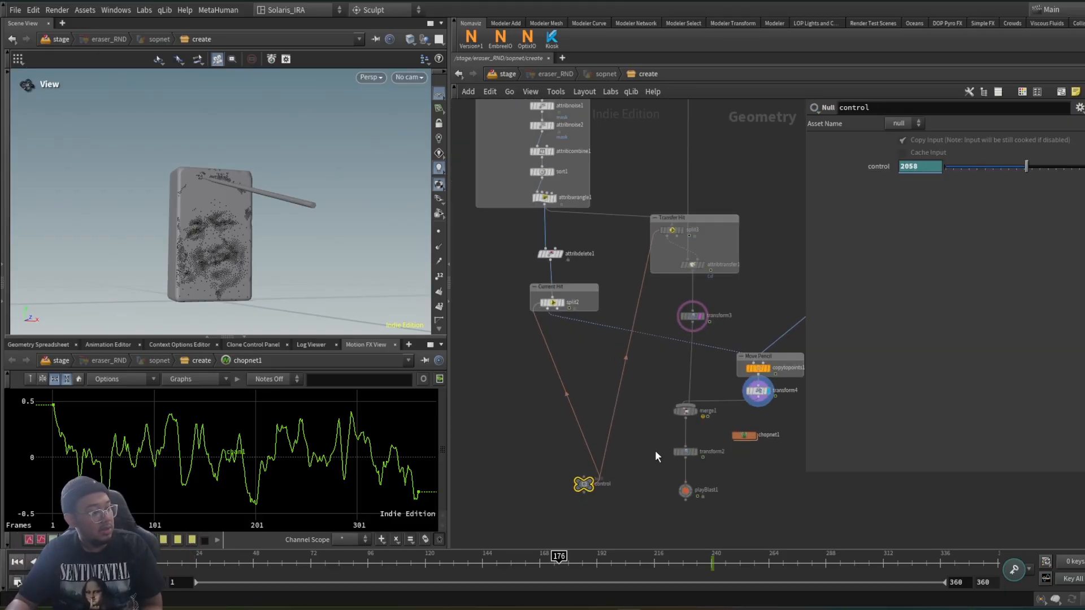
scroll(604, 487, up, 4)
drag(558, 491, 573, 488)
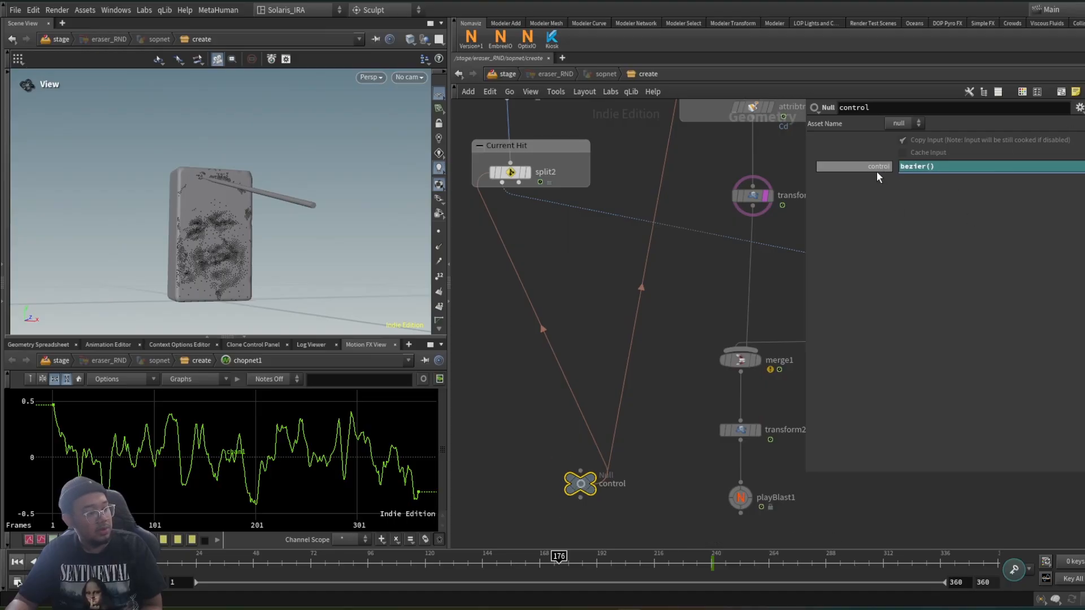
Undo a trial change to the control value and inspect the control curve's start and end keyframes in the Animation Editor
mouse_move(999, 167)
mouse_down()
mouse_move(985, 171)
mouse_move(1007, 177)
mouse_up()
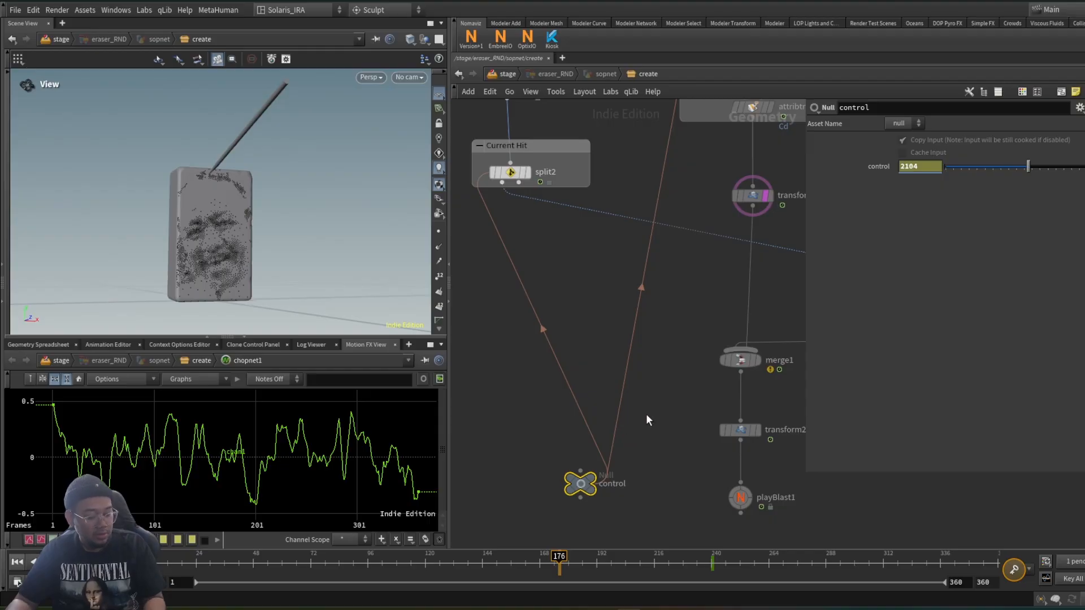
key(ctrl+z)
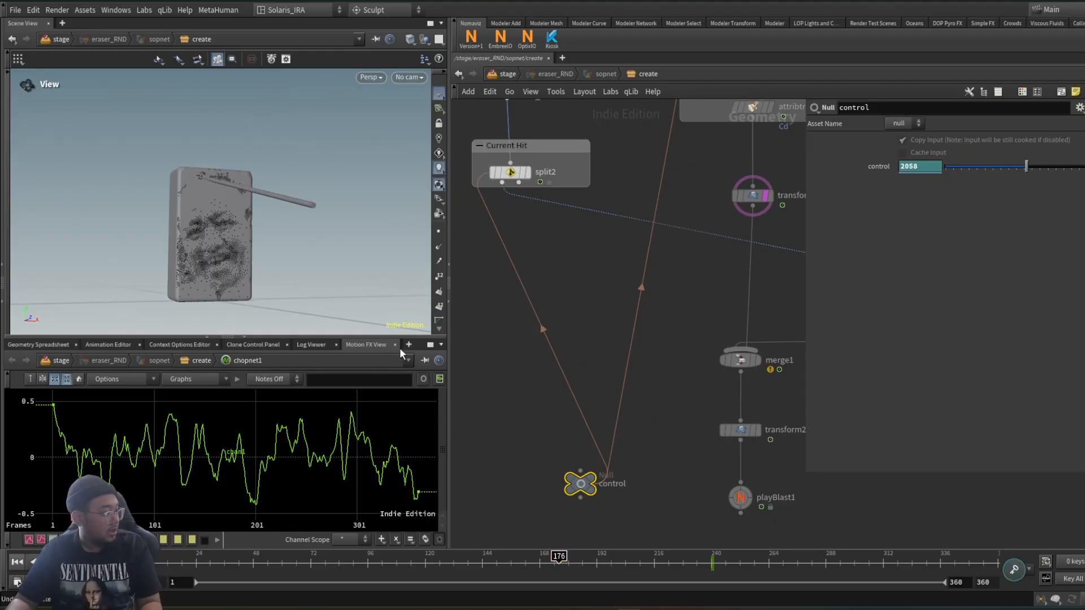
click(113, 344)
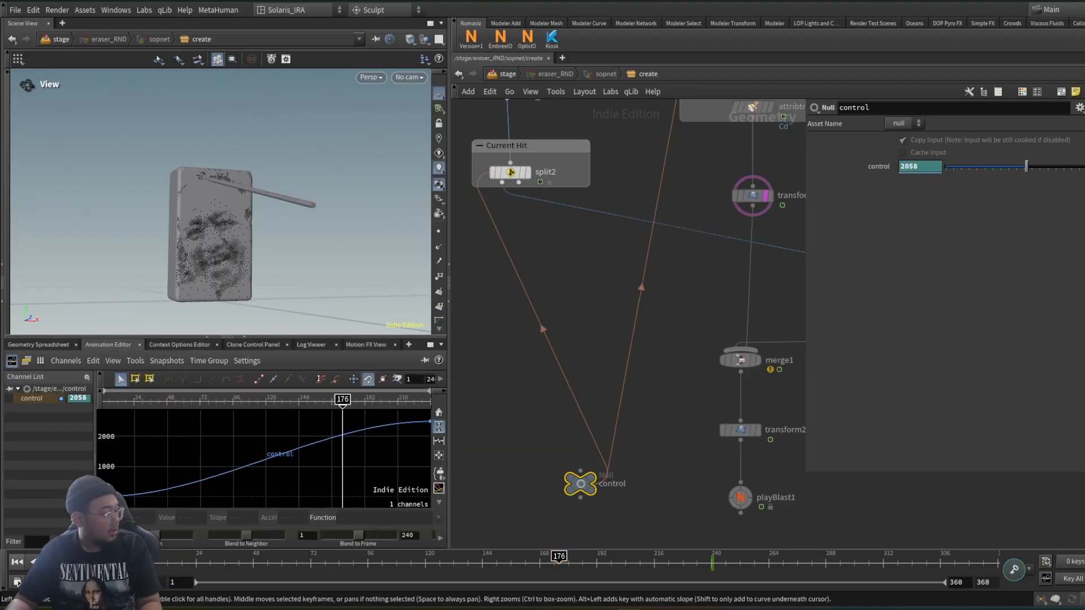
drag(95, 502, 93, 502)
drag(149, 568, 715, 570)
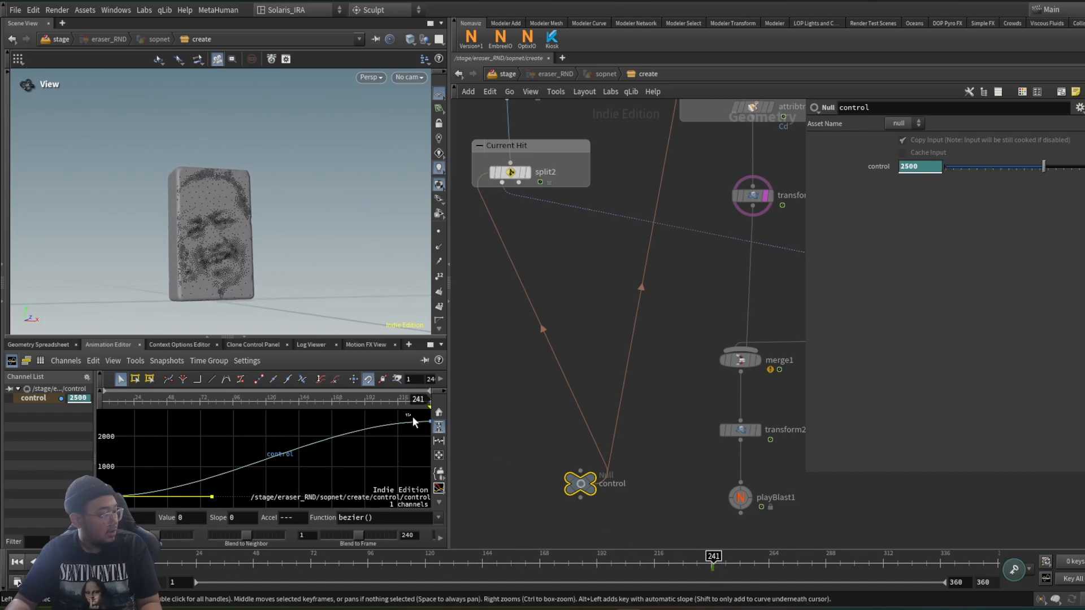
drag(412, 416, 438, 436)
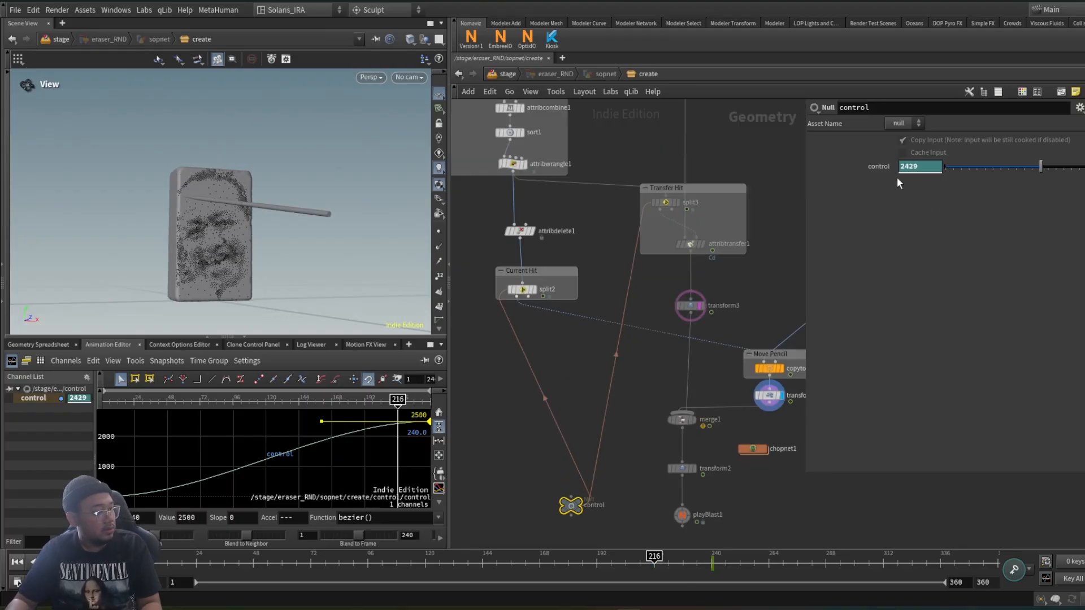
Compare the control null's parameter with the Group fields of split2 and split3 to trace how it drives both
click(883, 167)
click(881, 167)
click(524, 290)
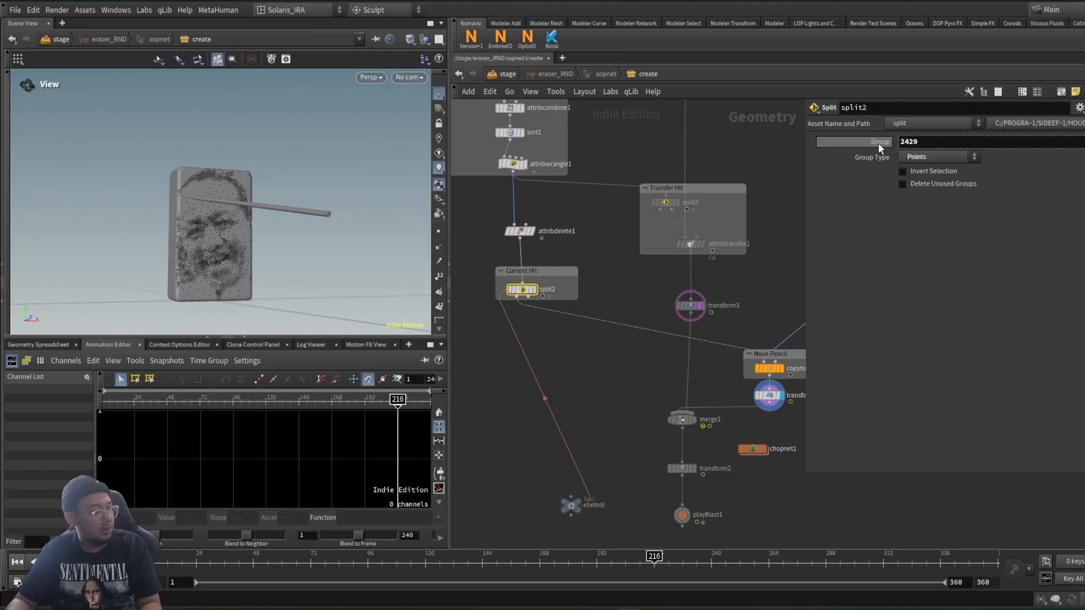
drag(602, 520, 602, 521)
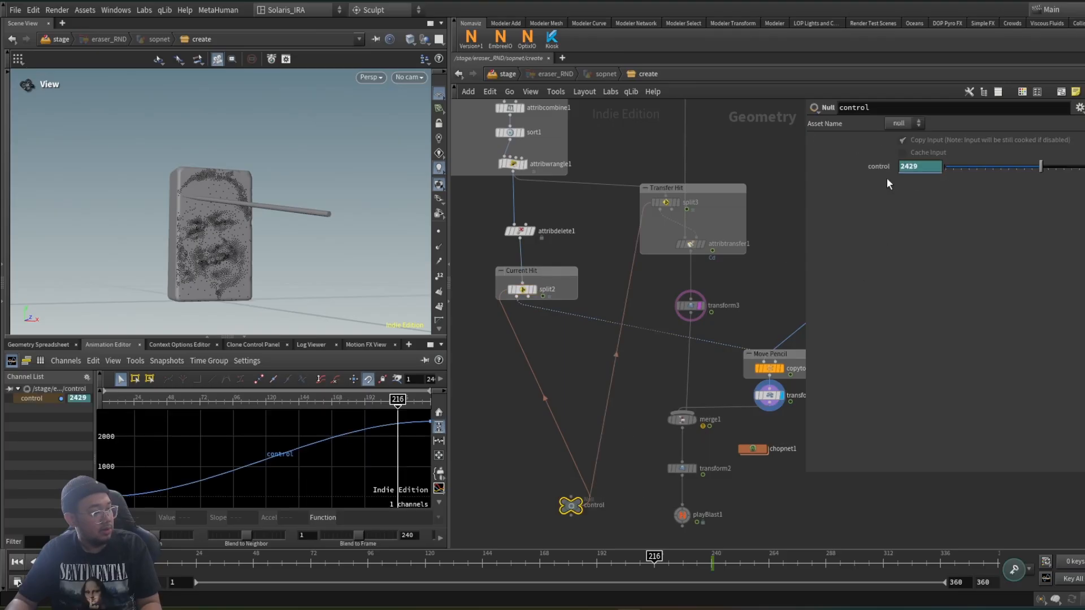
click(529, 294)
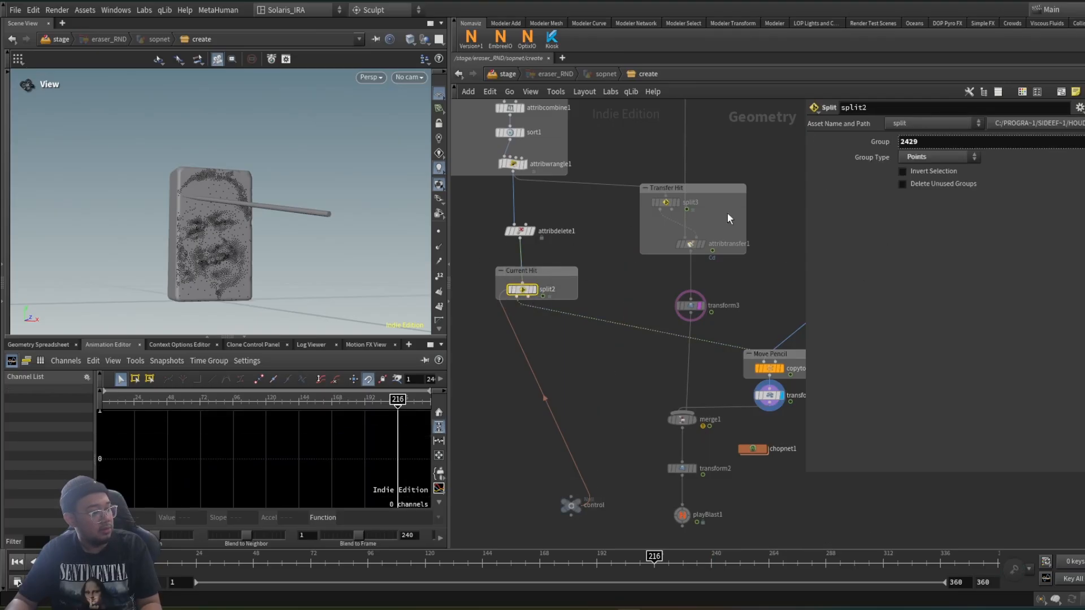
click(666, 202)
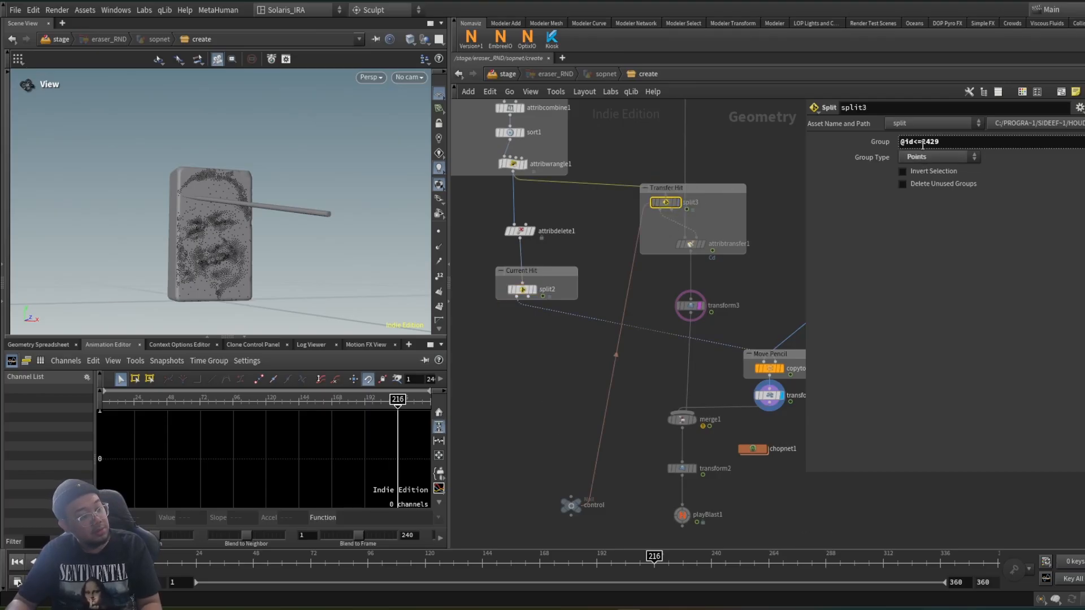
Select the control null, switch to the browser to review the Memory Erasers Mona Lisa reference on Instagram, and close the post
scroll(600, 388, down, 2)
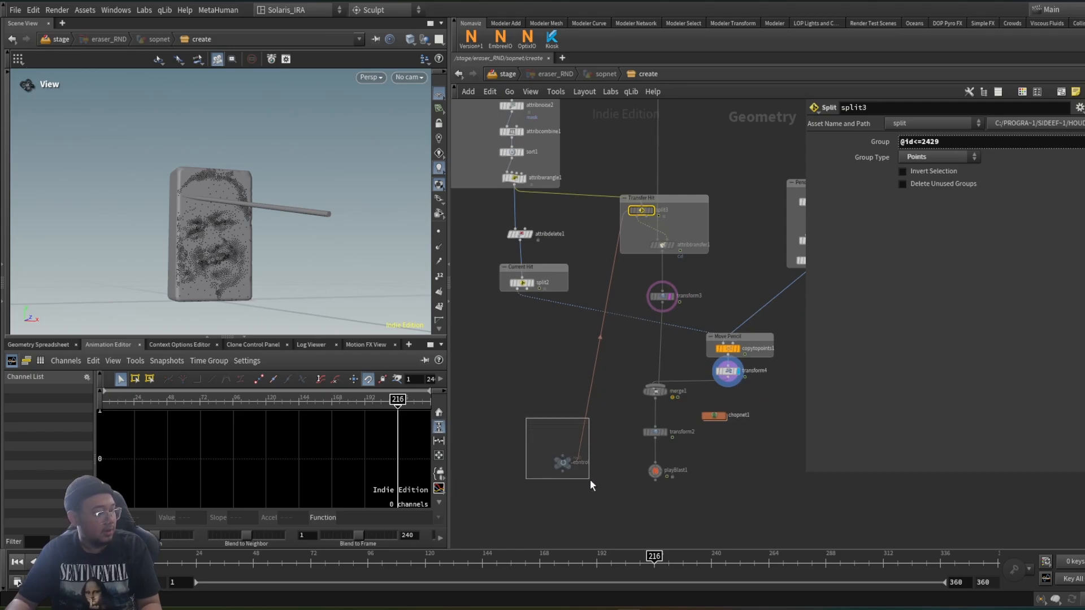
drag(590, 479, 590, 479)
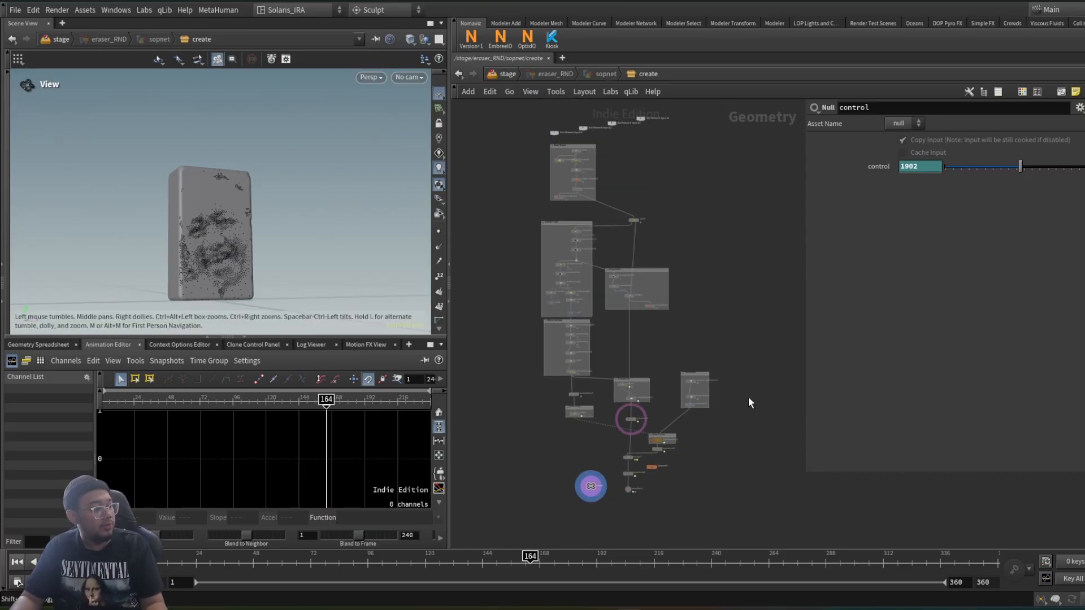
key(alt+Tab)
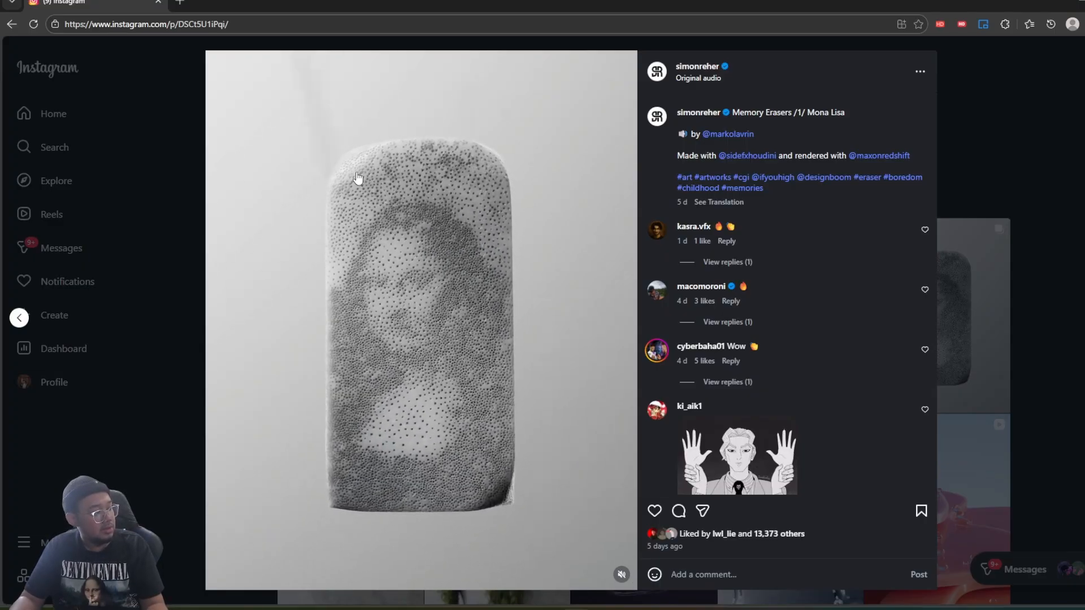
click(1035, 167)
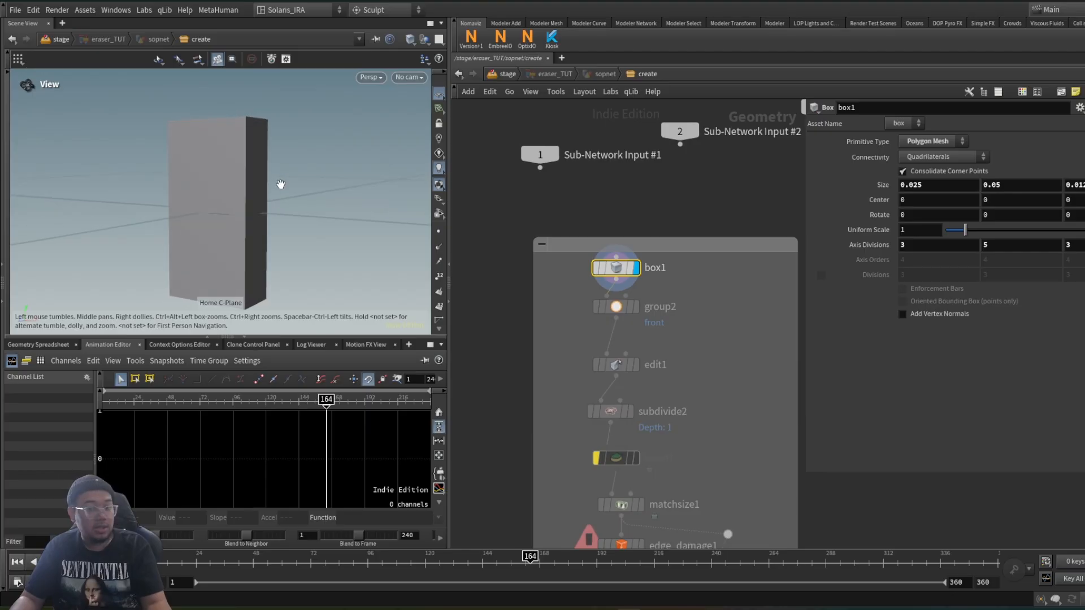
Survey the eraser_TUT create network, and display group2 and edit1 in turn to examine the front group and shaped box
scroll(254, 194, down, 1)
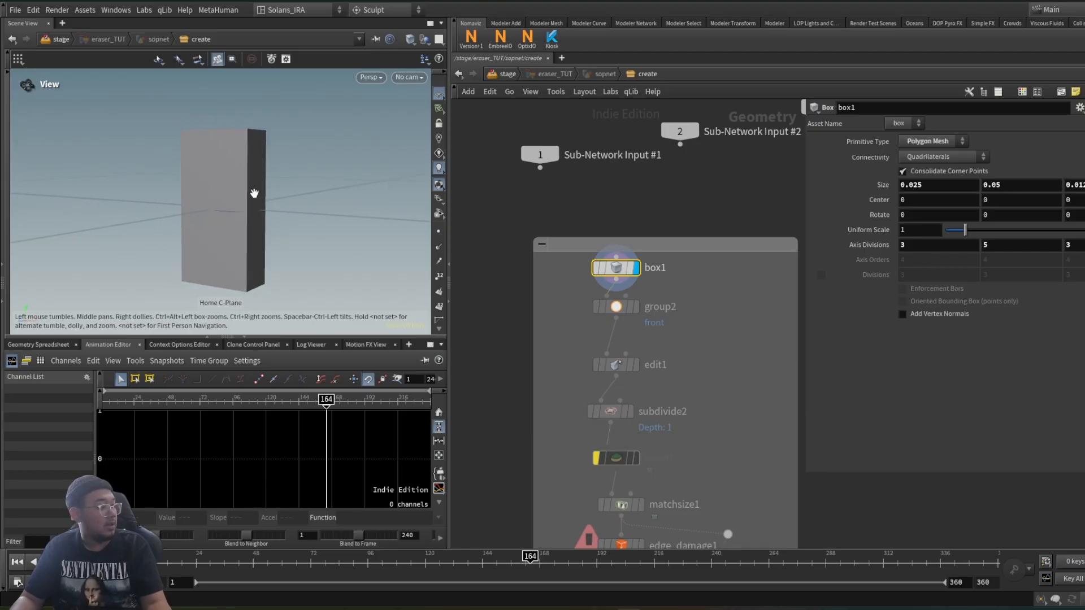
scroll(586, 147, down, 10)
scroll(702, 187, down, 2)
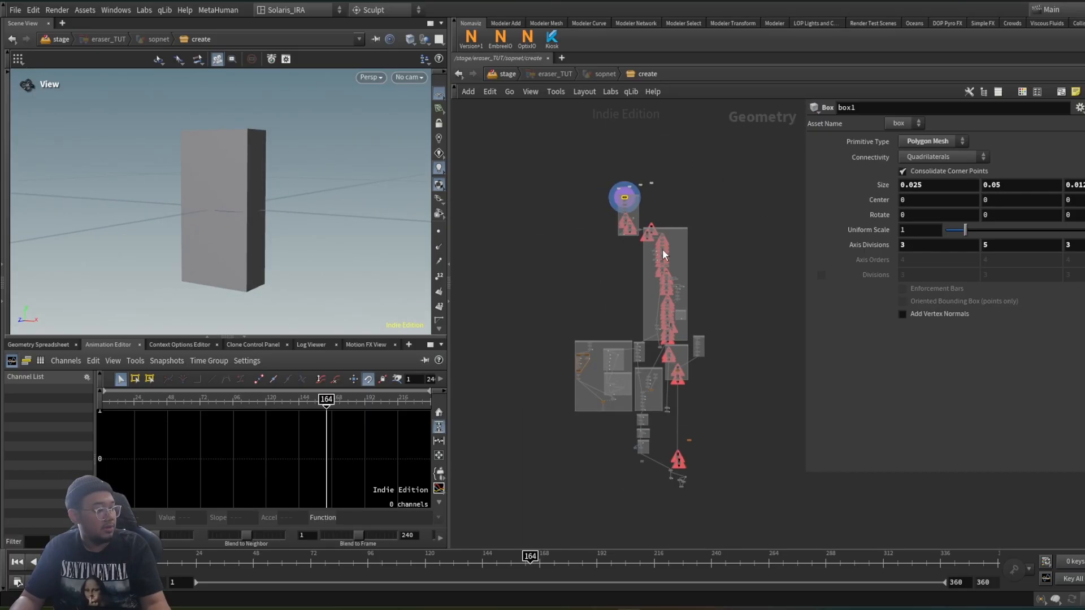
scroll(616, 175, up, 12)
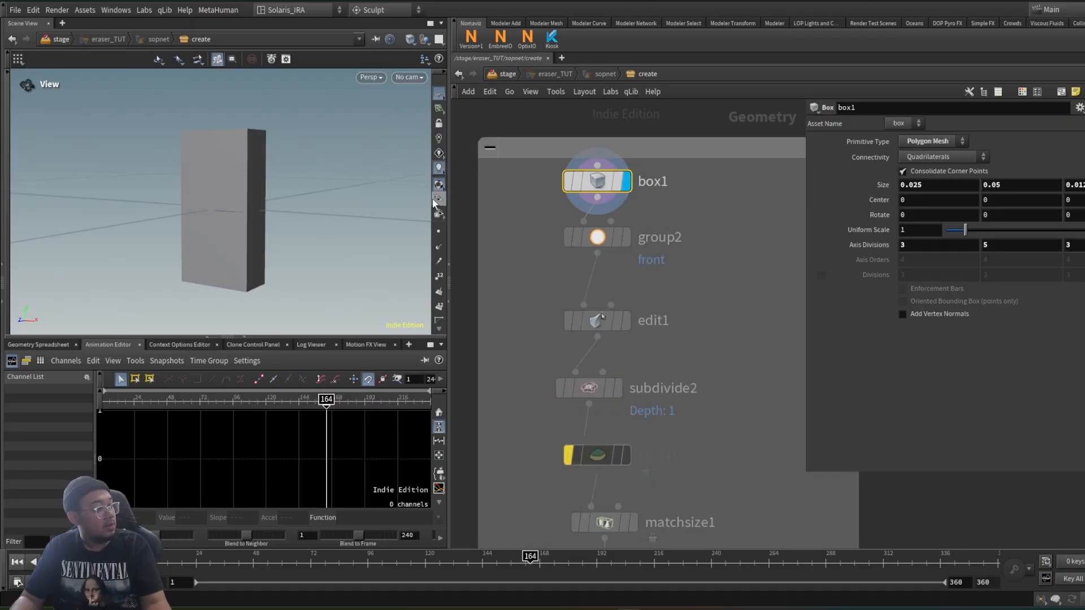
scroll(628, 157, down, 4)
scroll(628, 157, up, 2)
click(631, 193)
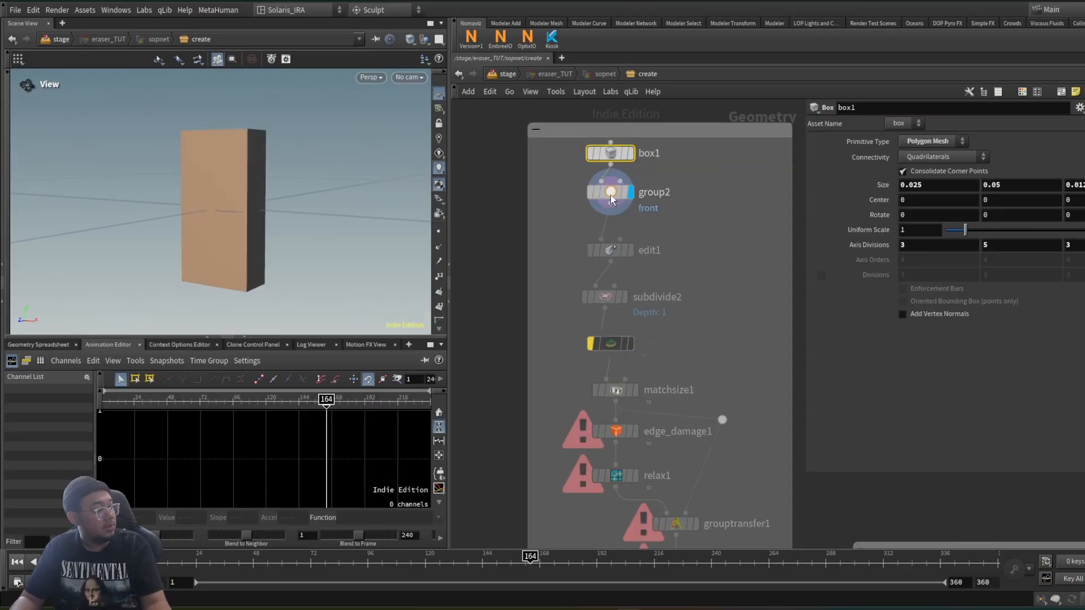
click(611, 195)
click(630, 250)
click(610, 249)
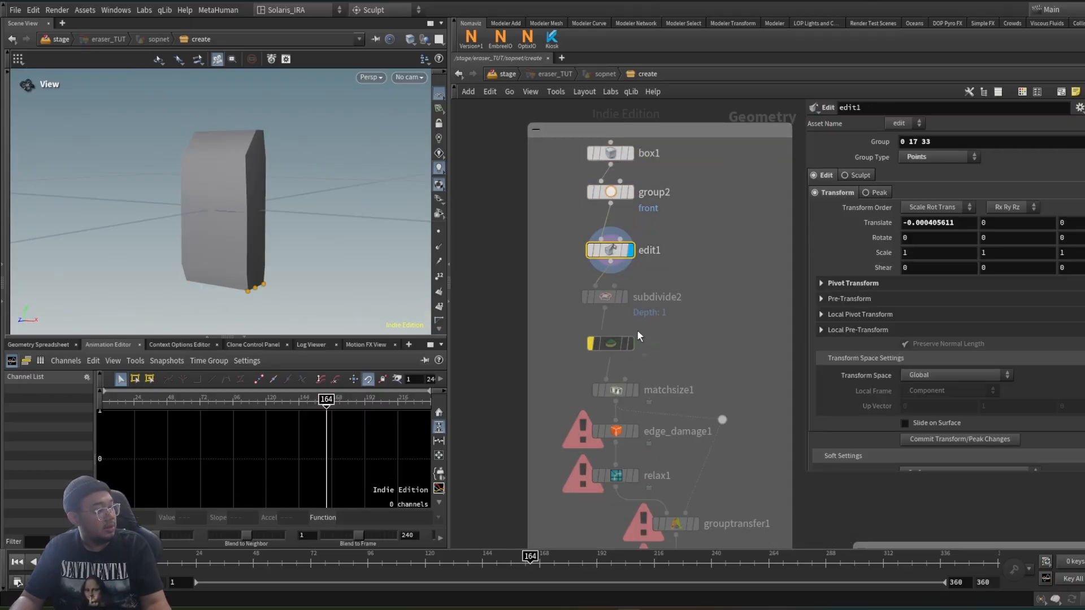
Display subdivide2 and matchsize1 in turn to examine the eraser's smoothing and ground alignment settings
click(625, 298)
click(607, 298)
drag(259, 180, 330, 221)
middle_drag(645, 398, 626, 346)
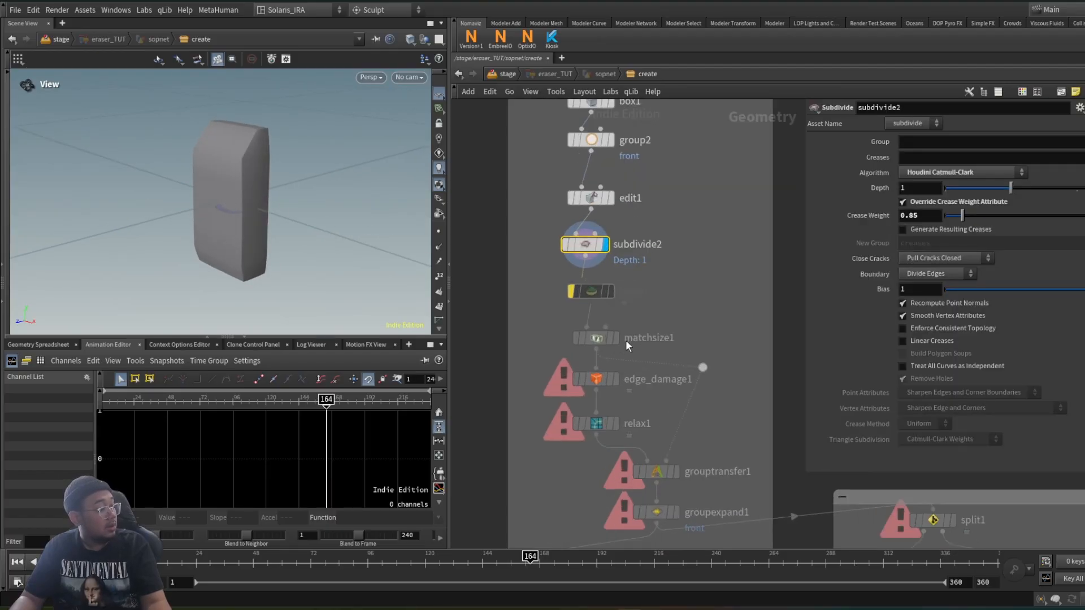
scroll(627, 346, up, 2)
click(615, 338)
click(590, 338)
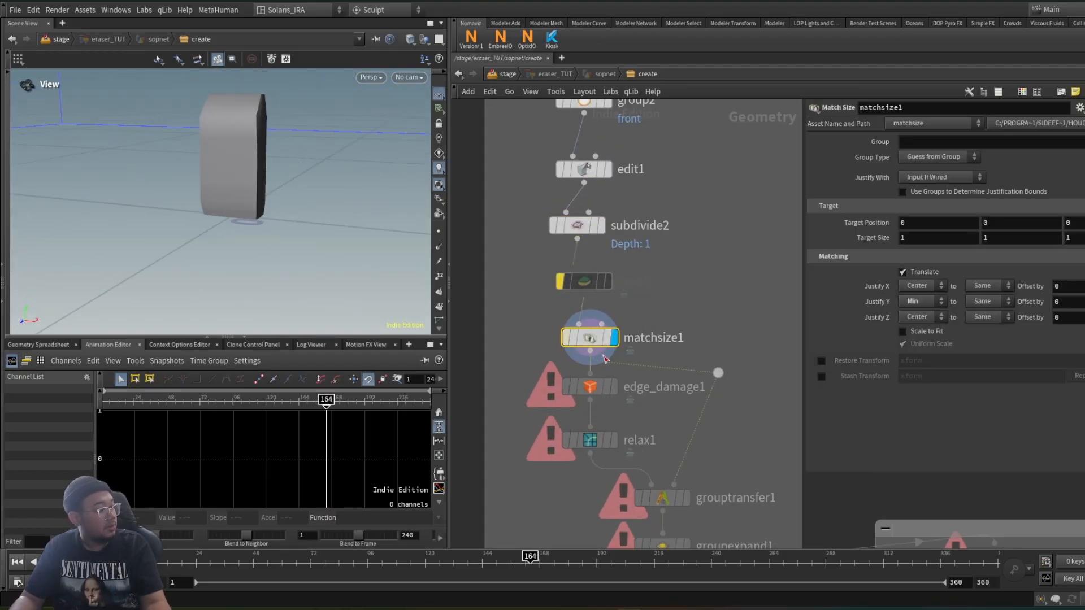
Display edge_damage1 and inspect the worn edges of the eraser up close
mouse_move(615, 395)
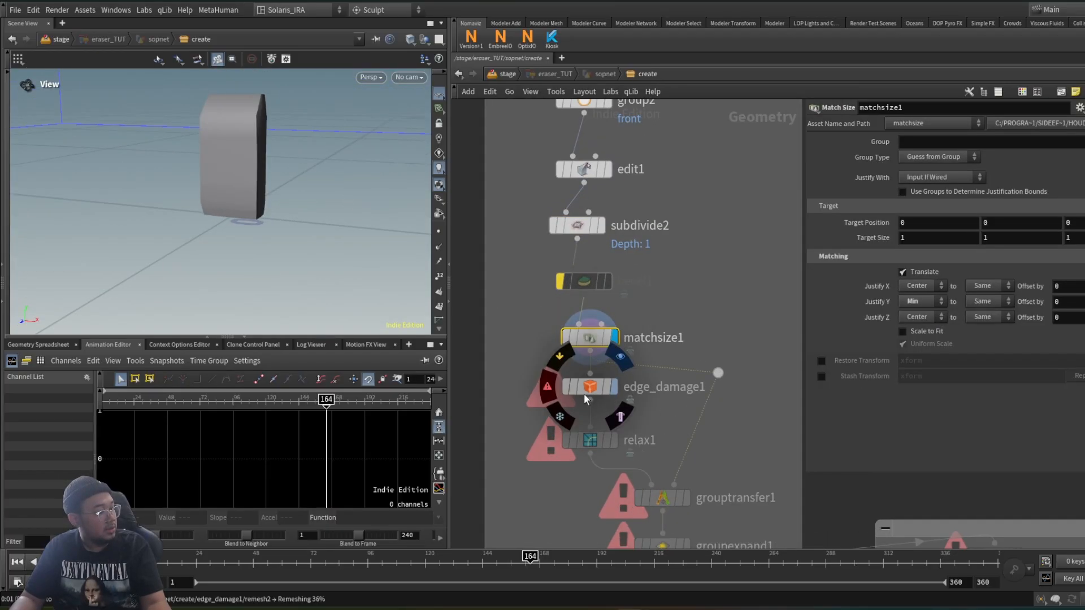
click(620, 357)
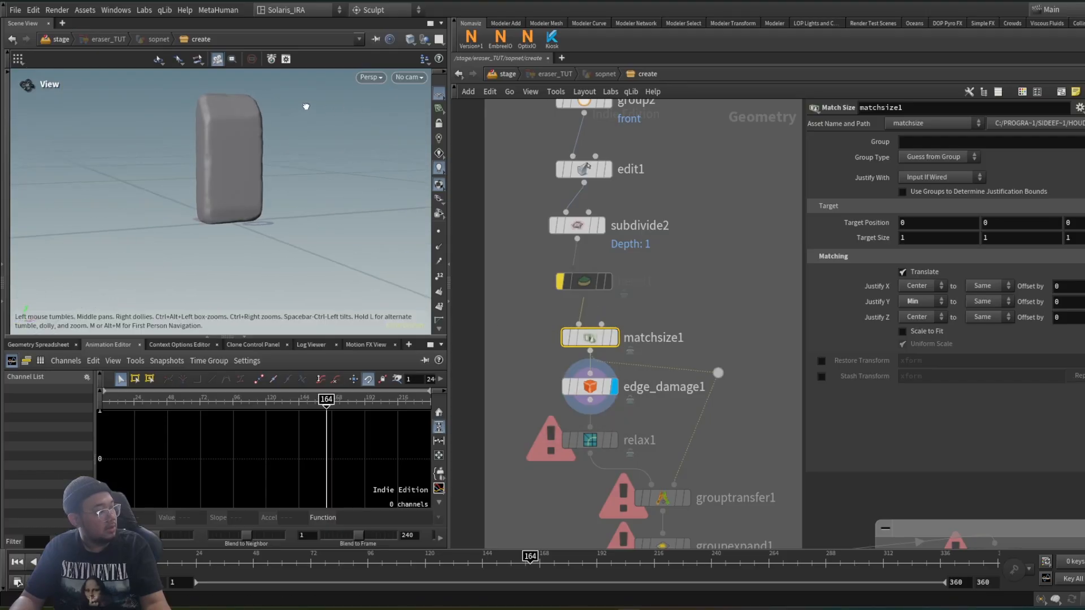
scroll(268, 98, up, 4)
mouse_move(267, 99)
mouse_down()
mouse_move(273, 121)
mouse_move(257, 113)
mouse_up()
middle_drag(654, 473, 650, 403)
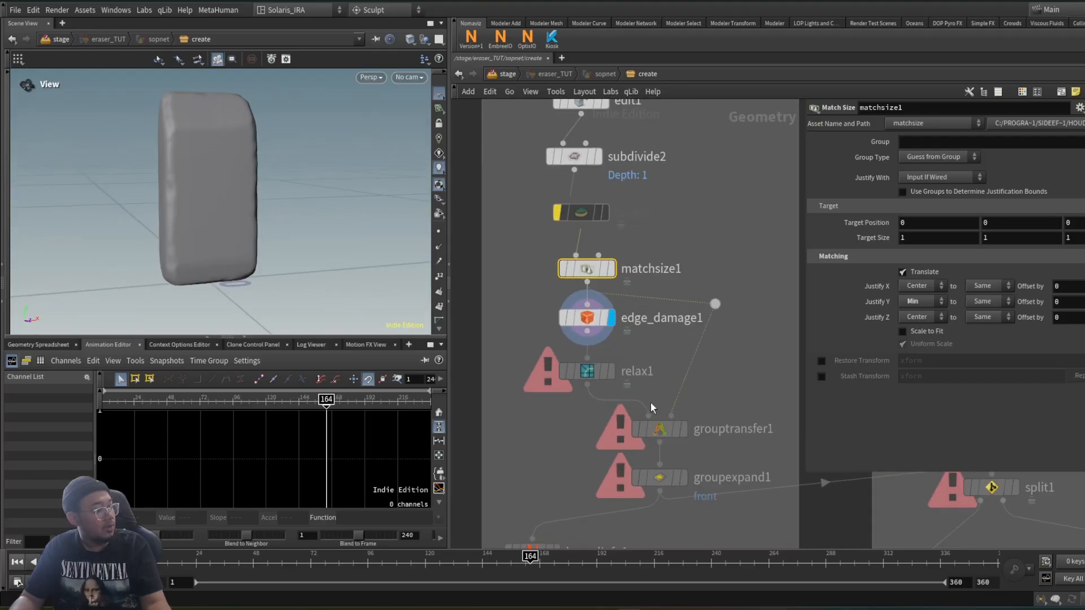
Display grouptransfer1 and groupexpand1 in turn to examine how the front group is transferred and expanded over the damaged eraser
click(688, 436)
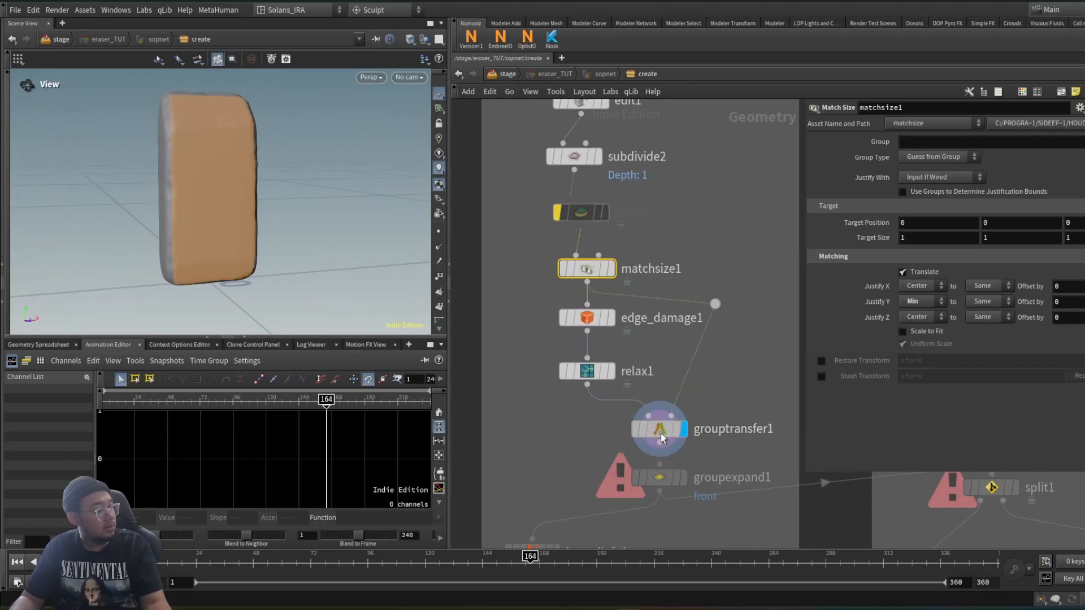
click(662, 437)
click(688, 482)
click(662, 479)
drag(239, 154, 340, 177)
scroll(571, 155, down, 8)
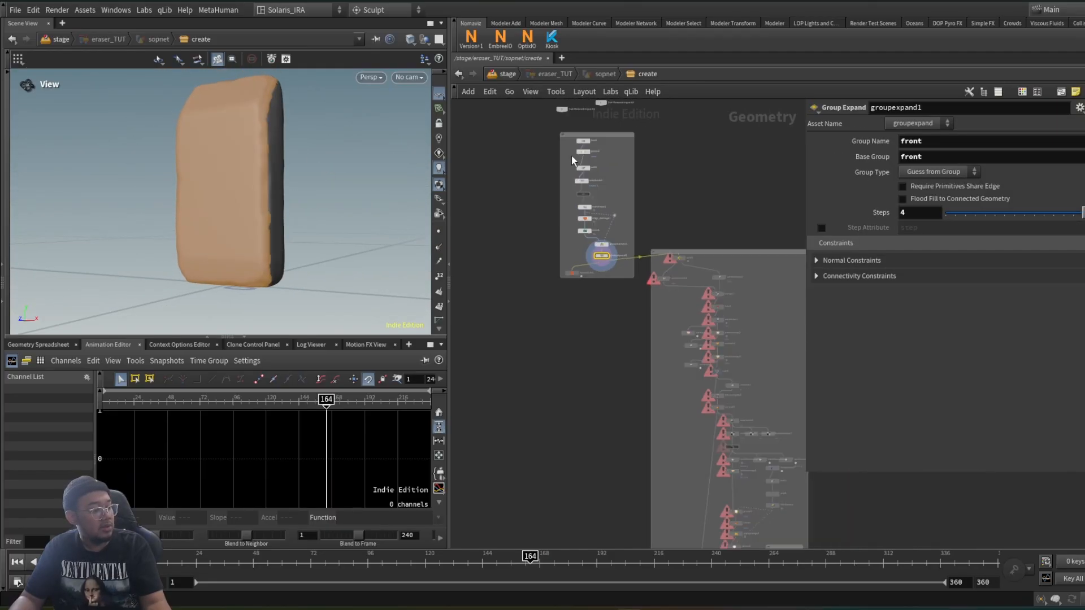
Display transform1 at the end of the cylinder_generator1 branch to view the pencil geometry
scroll(645, 322, up, 6)
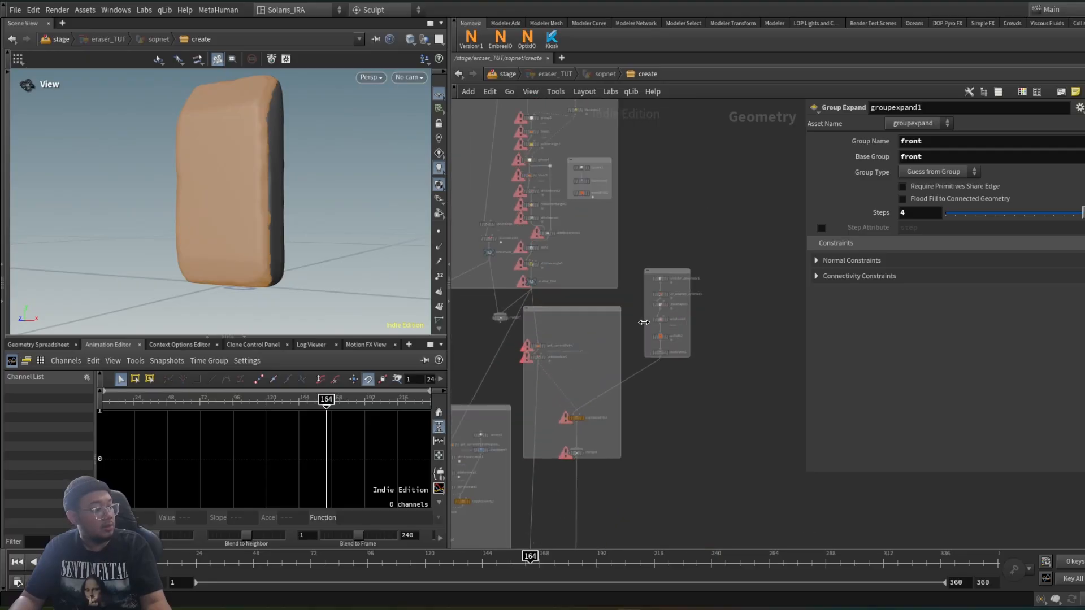
scroll(645, 322, up, 6)
click(674, 362)
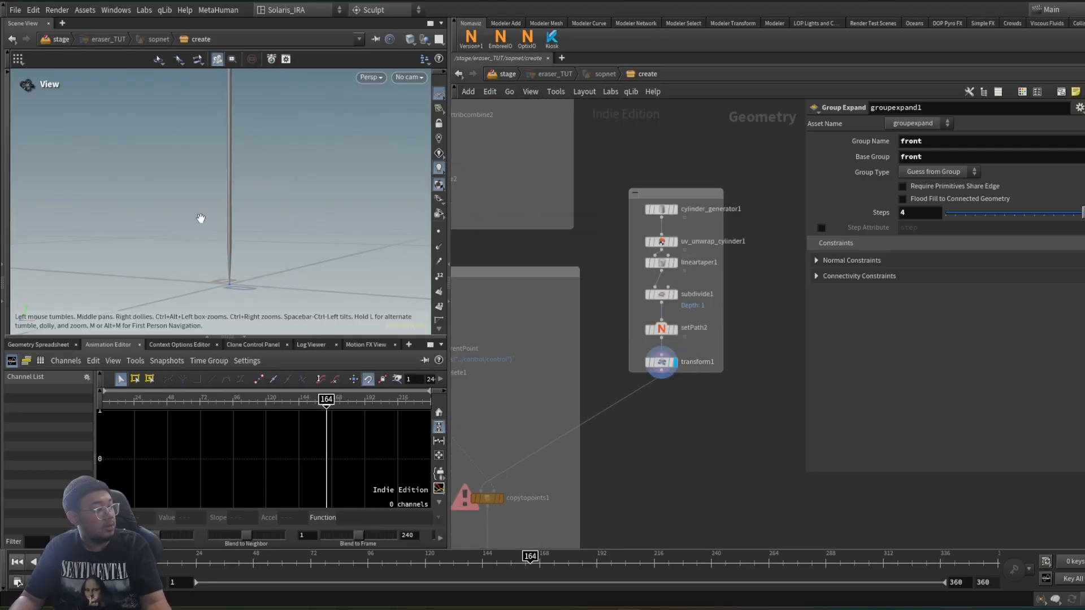
drag(201, 219, 258, 256)
scroll(678, 364, down, 6)
scroll(633, 194, up, 2)
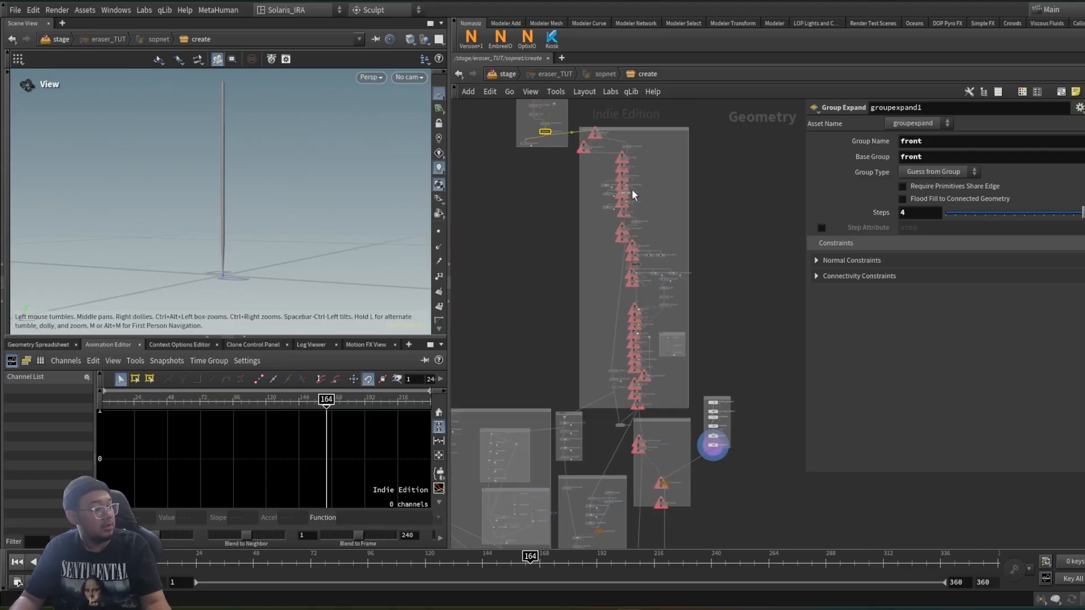
Look over the main eraser and dust network boxes, and display the OUT_Dust null
scroll(633, 195, up, 3)
scroll(704, 192, down, 4)
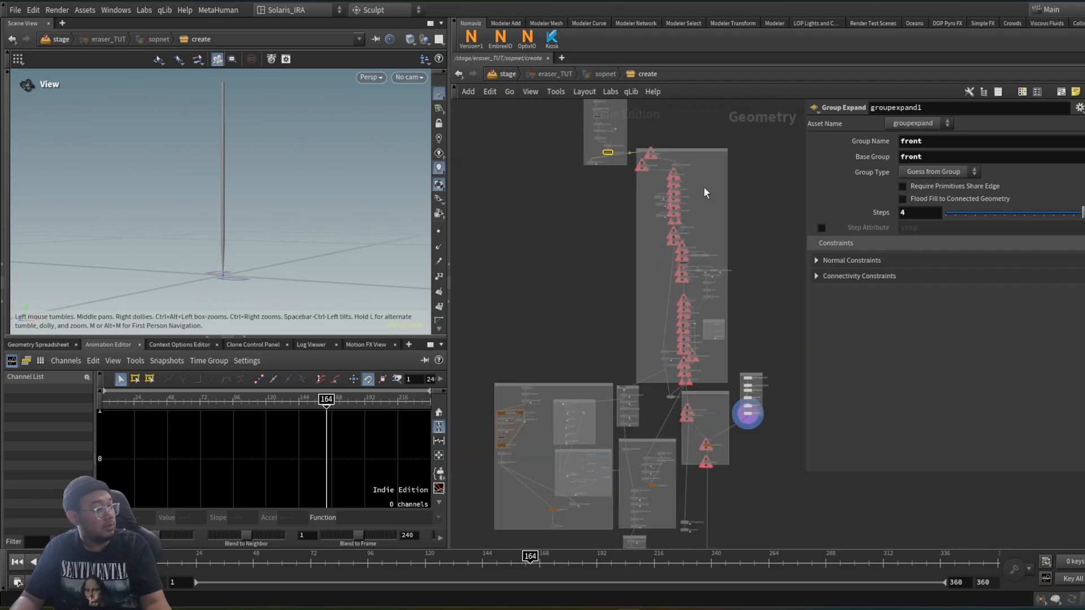
scroll(574, 499, up, 3)
scroll(632, 298, down, 4)
scroll(597, 379, up, 3)
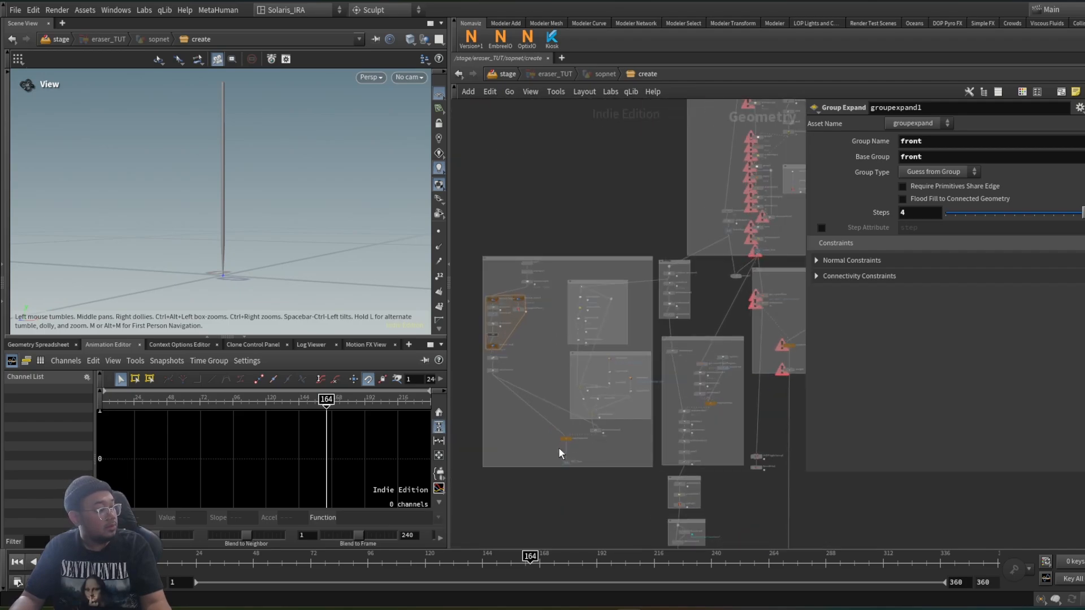
scroll(562, 453, up, 6)
click(572, 462)
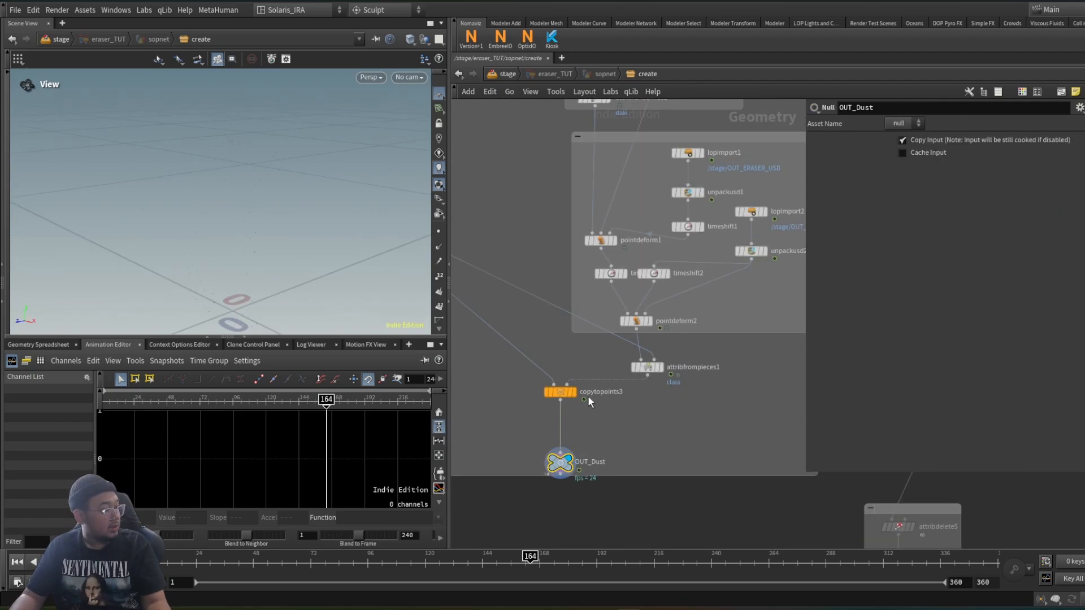
Display attribfrompieces1 to inspect the dust points, and return the display to OUT_Dust to view the copied dust pieces up close
click(661, 367)
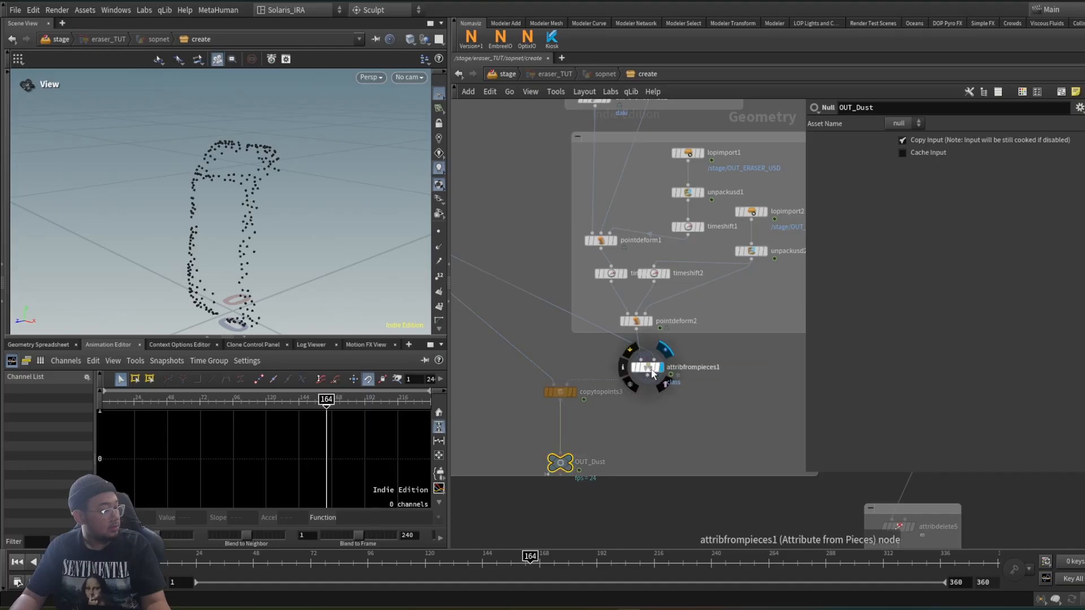
drag(303, 208, 273, 247)
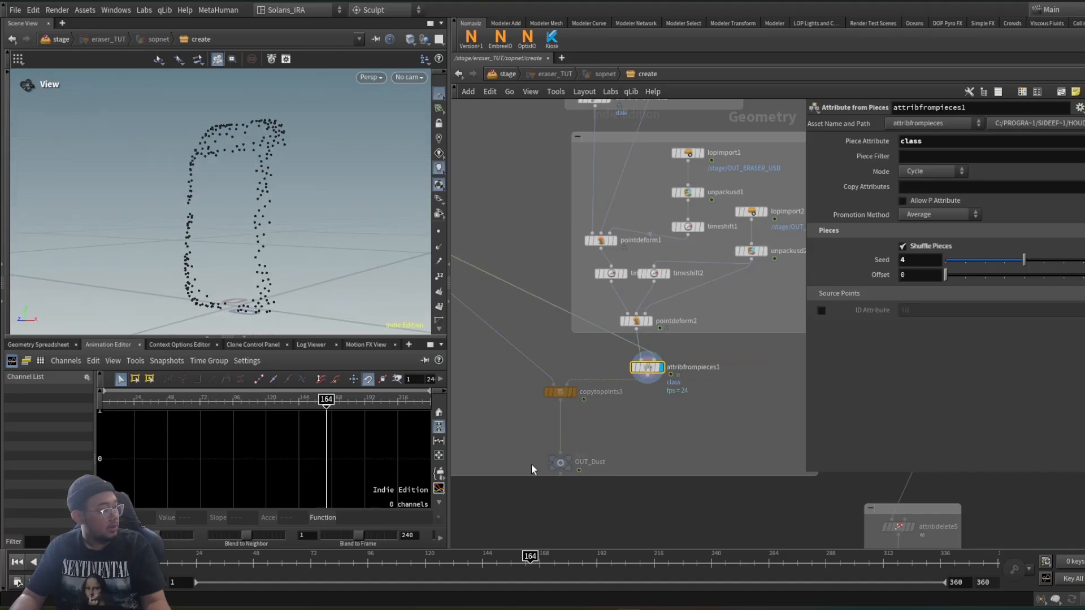
click(571, 457)
scroll(271, 303, up, 5)
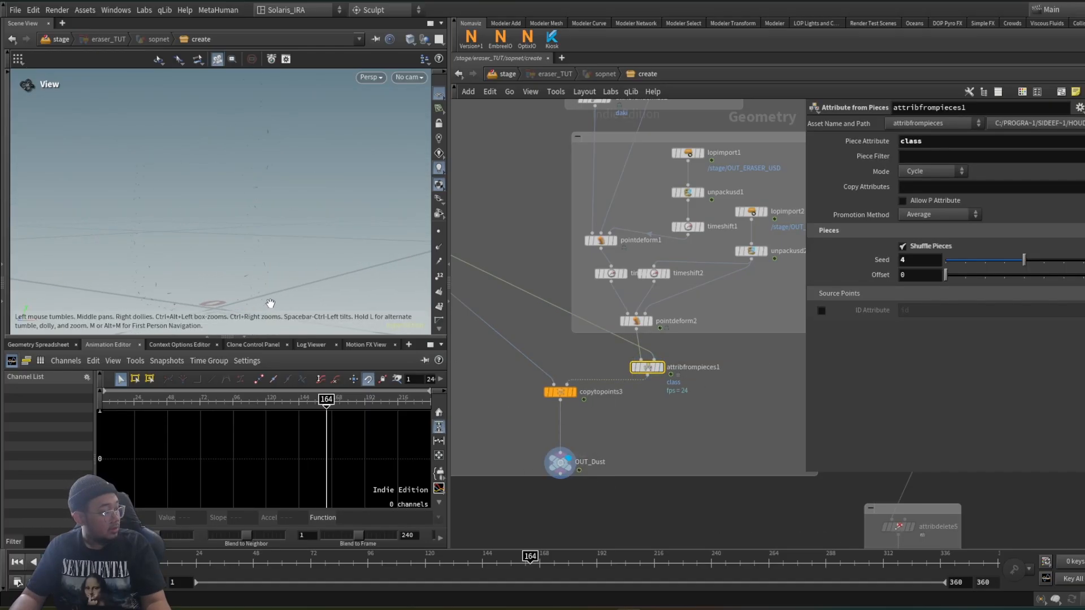
drag(269, 247, 273, 274)
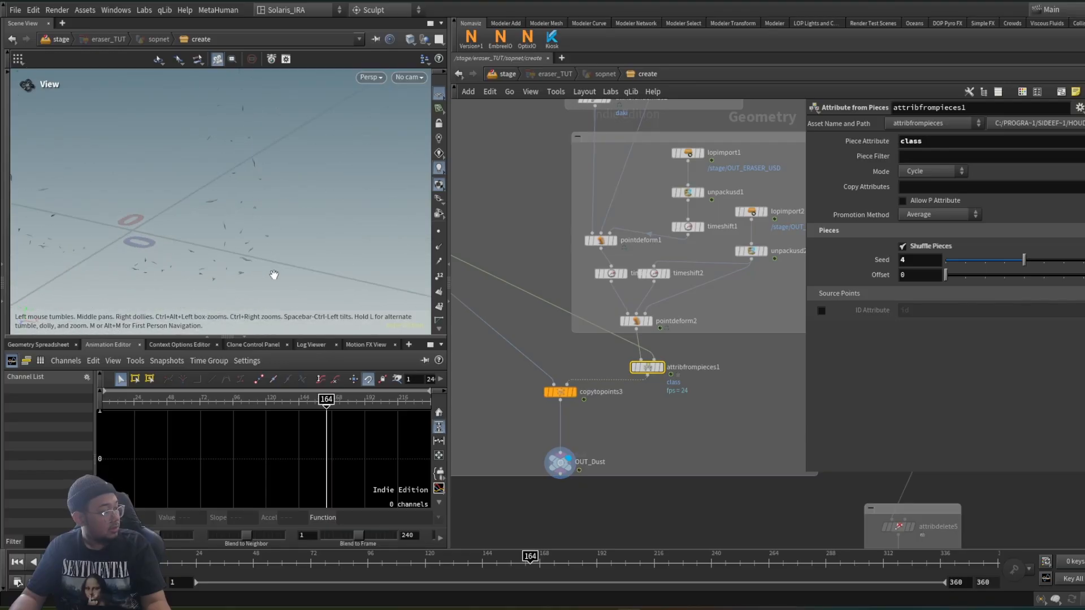
Leave the eraser_TUT network for the stage level and enter the eraser_RND network
scroll(634, 420, down, 2)
scroll(634, 418, down, 5)
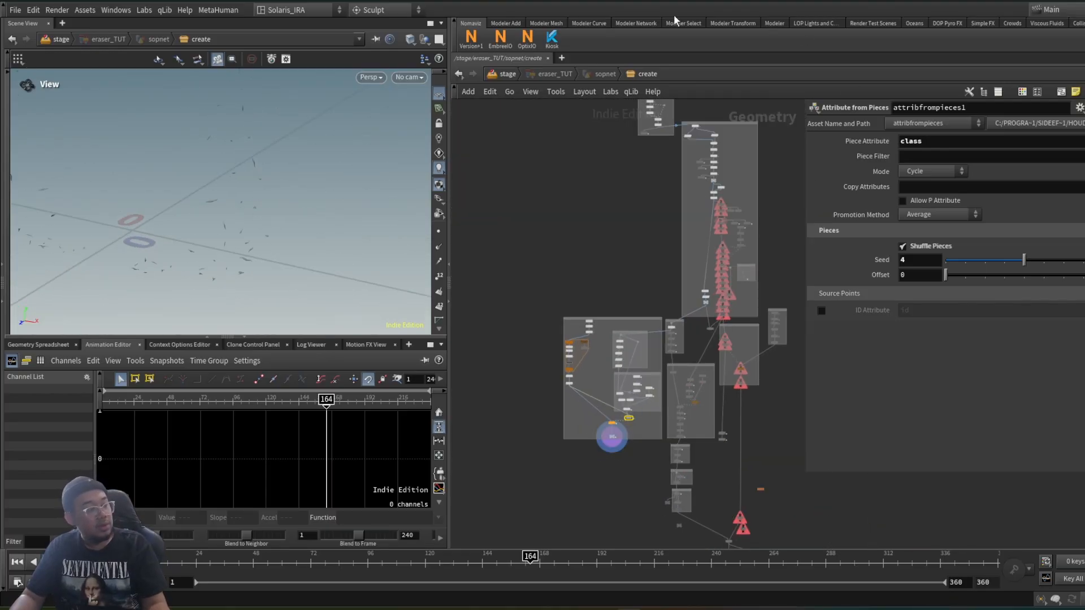
click(494, 76)
scroll(711, 275, down, 2)
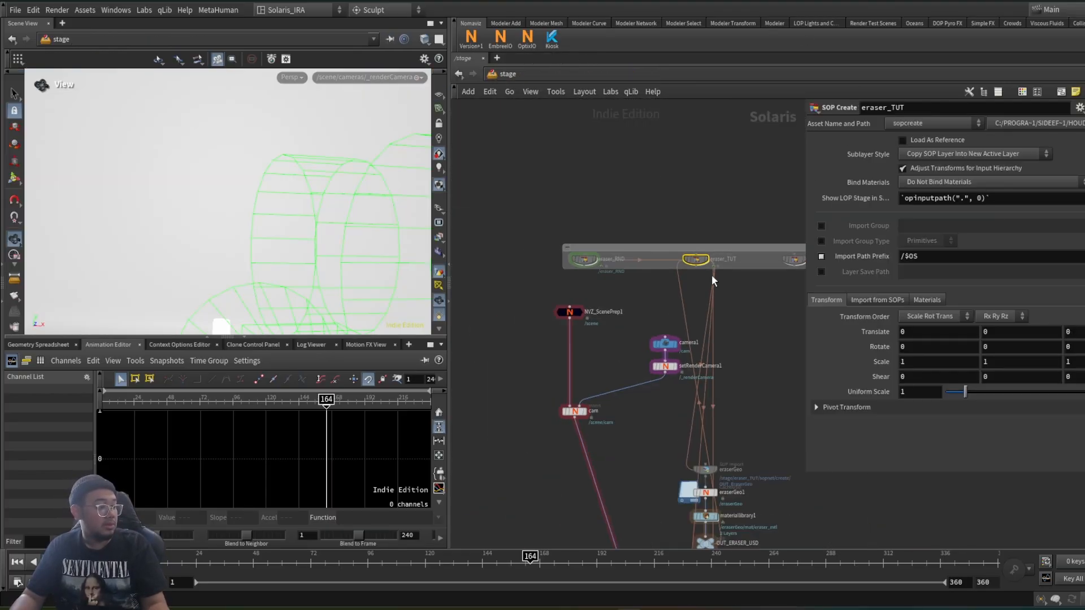
double_click(590, 262)
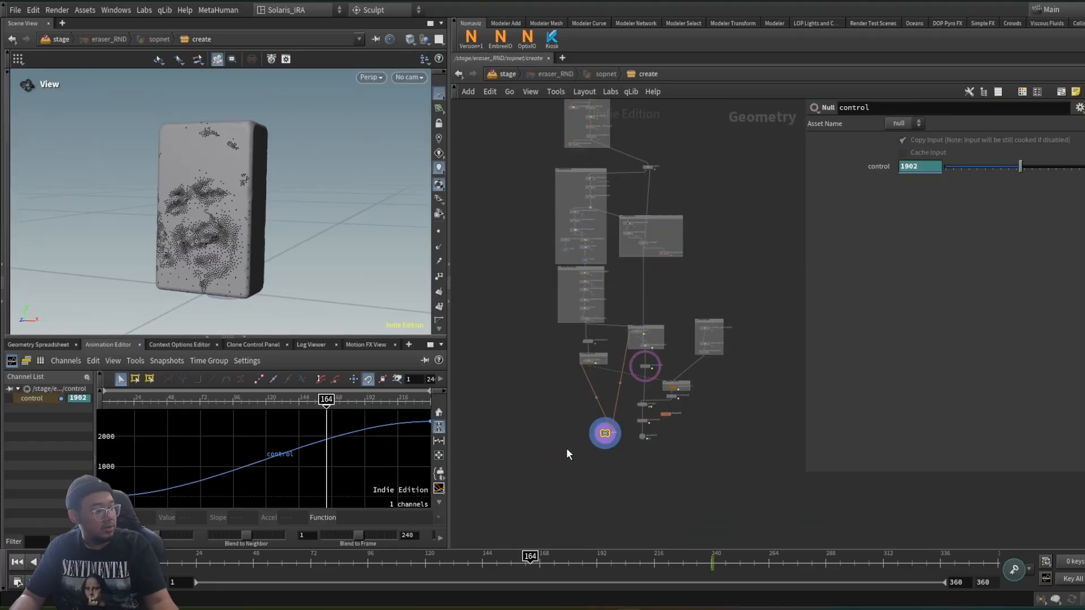
Look over the end of the eraser_RND network around the control null, and return the timeline to frame 1
scroll(581, 443, down, 2)
scroll(643, 427, up, 3)
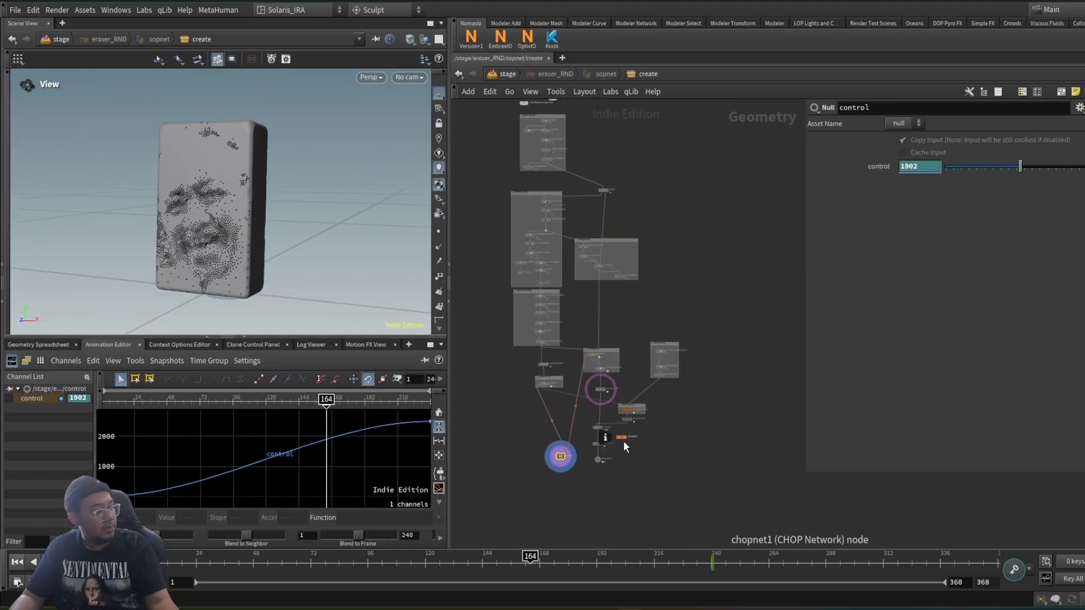
scroll(585, 461, up, 2)
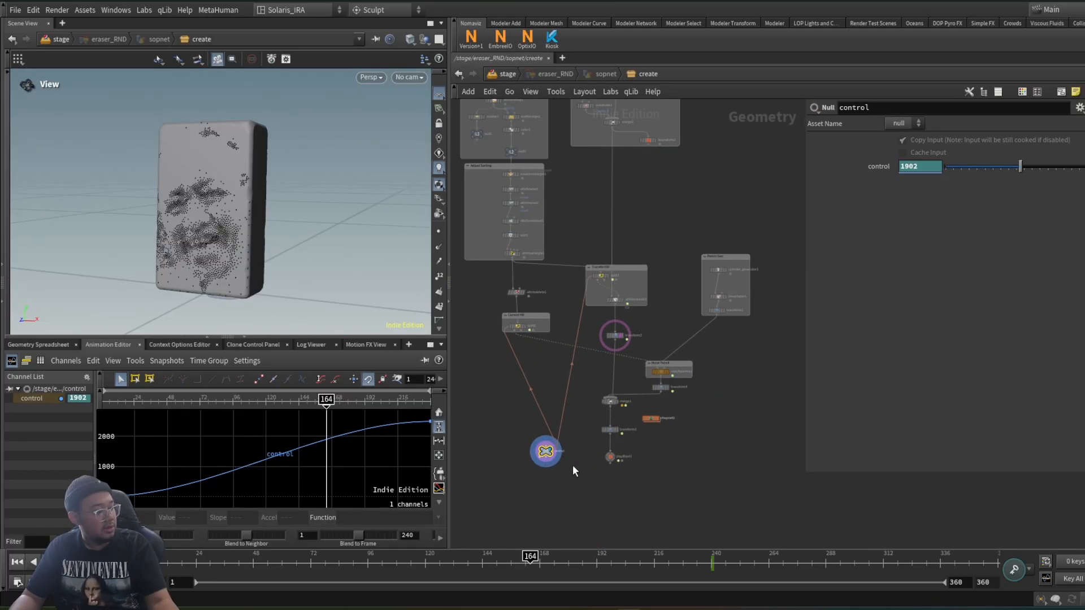
scroll(570, 464, up, 3)
drag(508, 405, 596, 462)
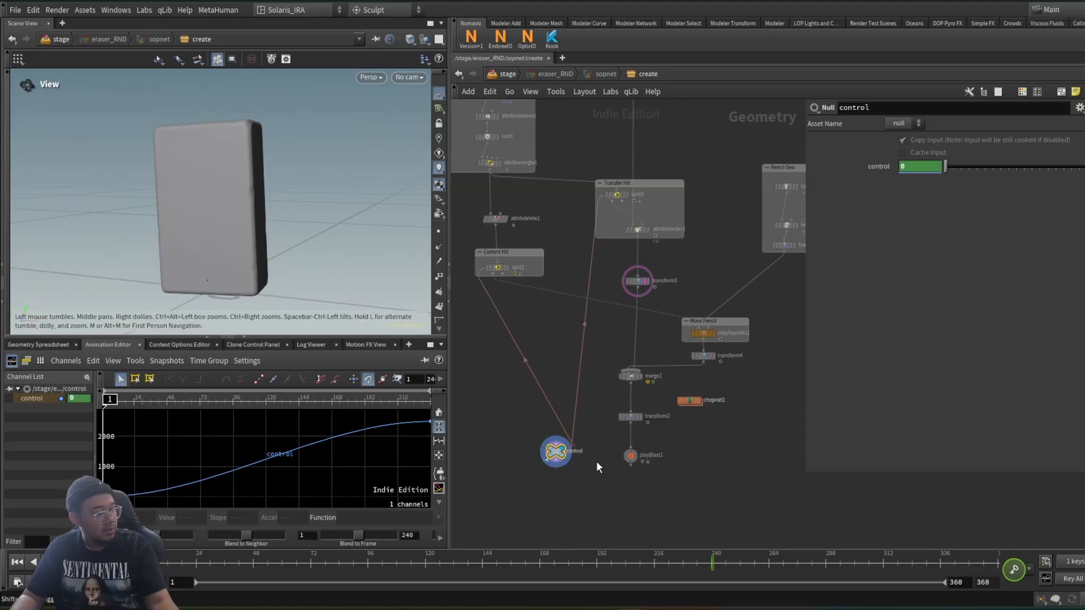
Return to the stage level and examine the node chain, from scene prep and camera to the eraser and pencil branches
click(511, 78)
scroll(575, 282, down, 7)
scroll(591, 388, up, 4)
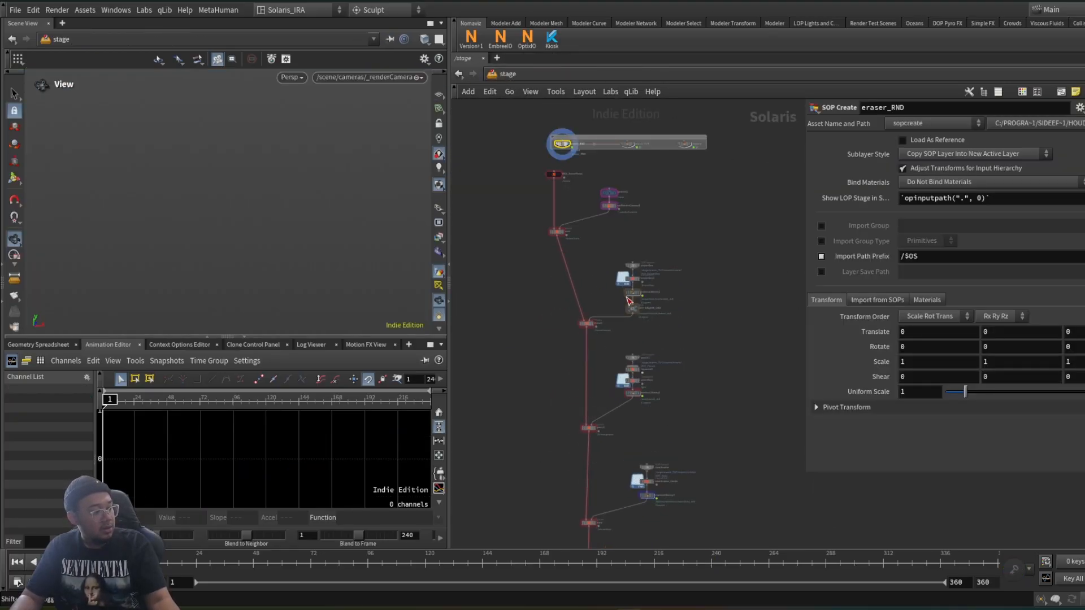
scroll(638, 277, up, 3)
scroll(635, 281, up, 1)
scroll(619, 278, down, 1)
scroll(618, 277, down, 3)
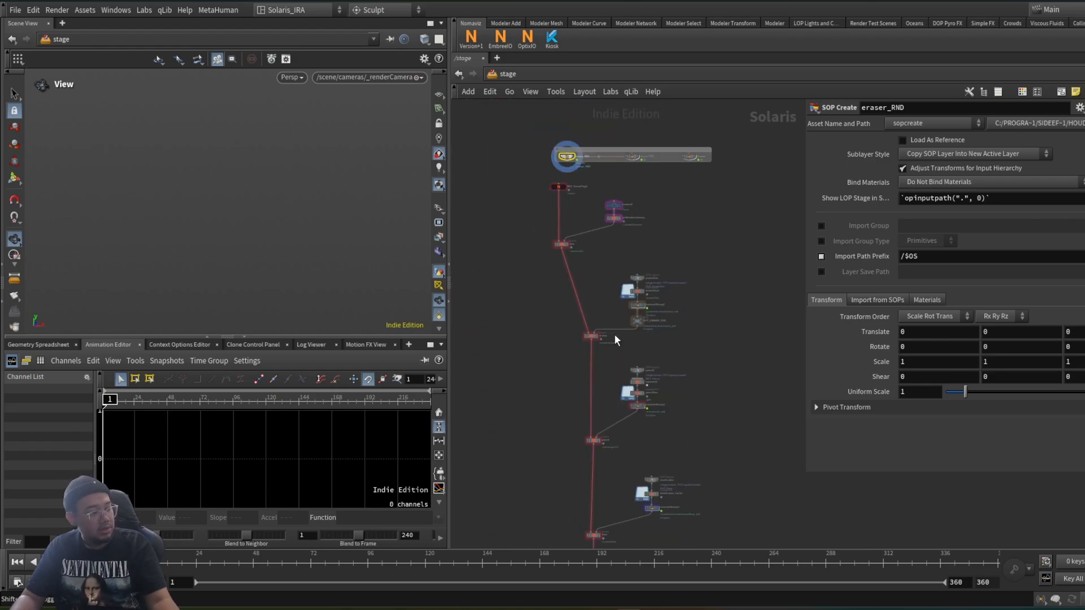
scroll(609, 237, up, 3)
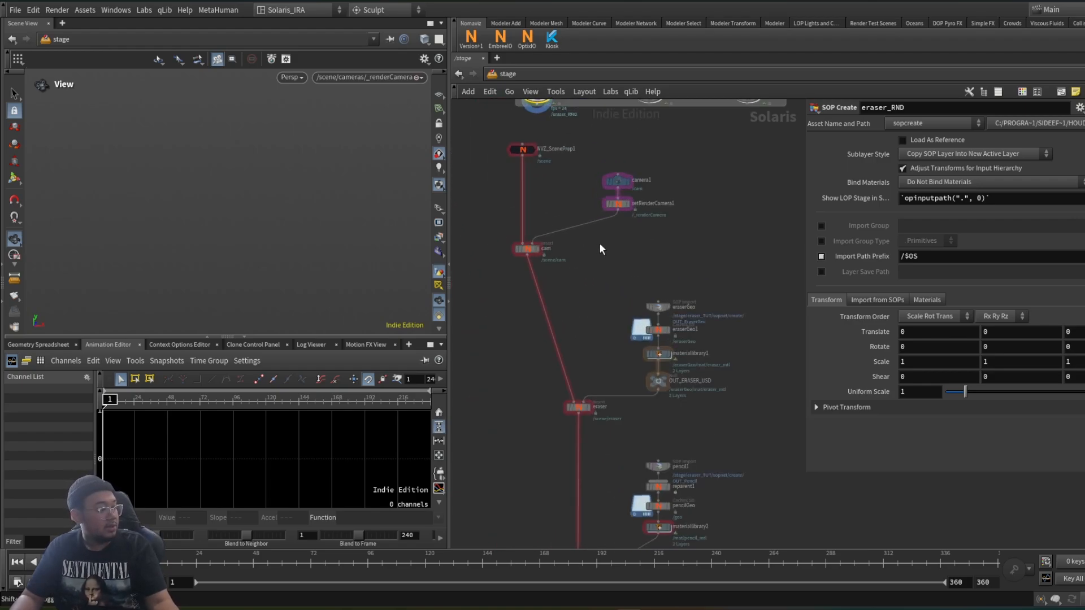
scroll(540, 255, up, 3)
Display and select the cam insert node, and orbit around the camera in the viewport
click(539, 255)
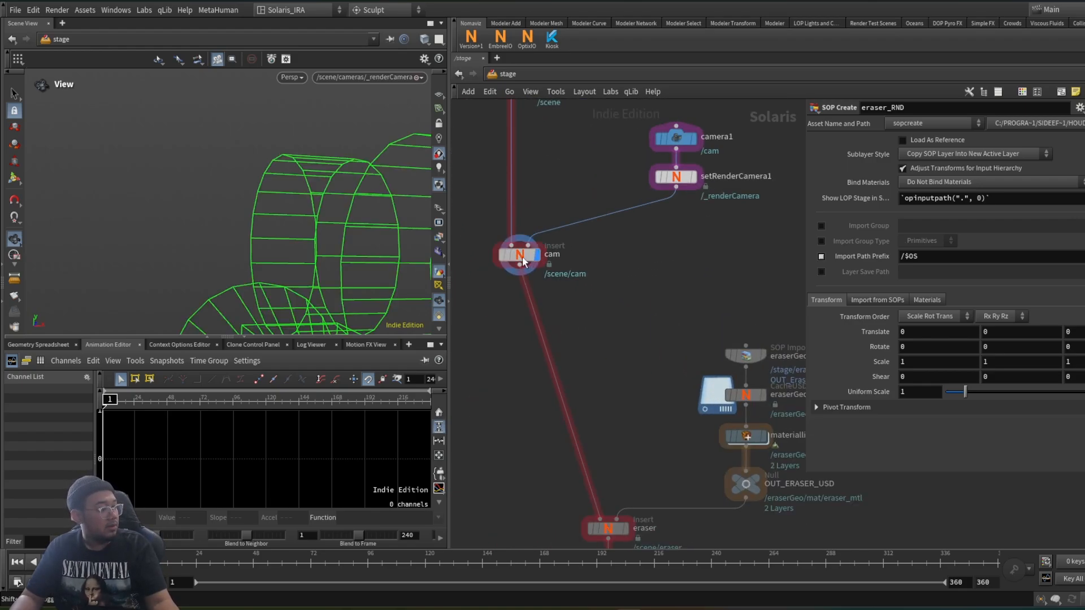
click(522, 255)
right_drag(311, 233, 286, 204)
drag(344, 192, 335, 180)
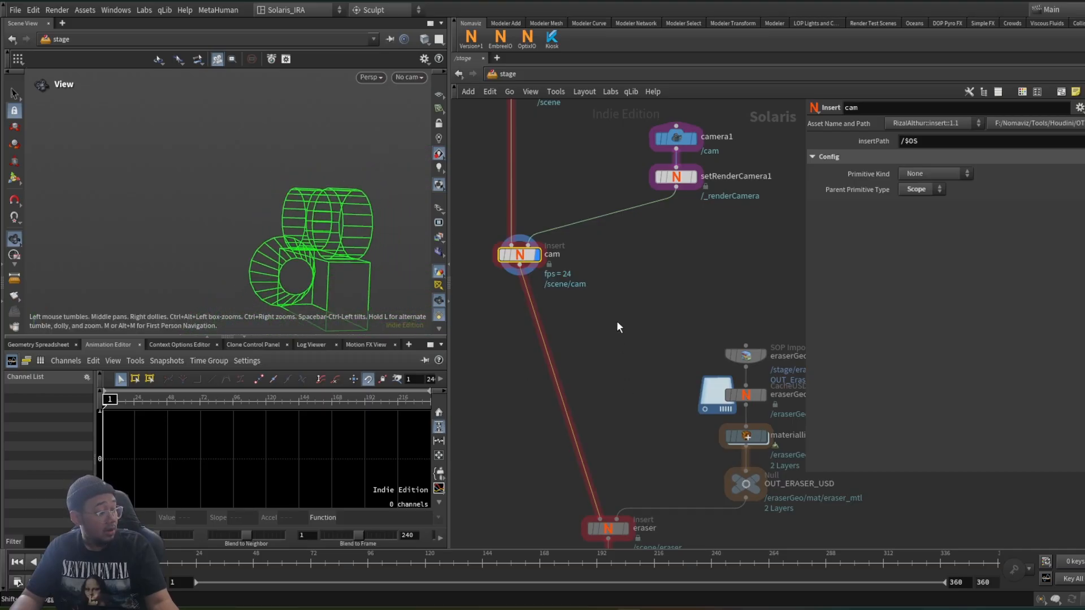
Display and select the eraser insert node to view the eraser together with the camera
middle_drag(621, 536, 622, 434)
click(627, 427)
click(613, 426)
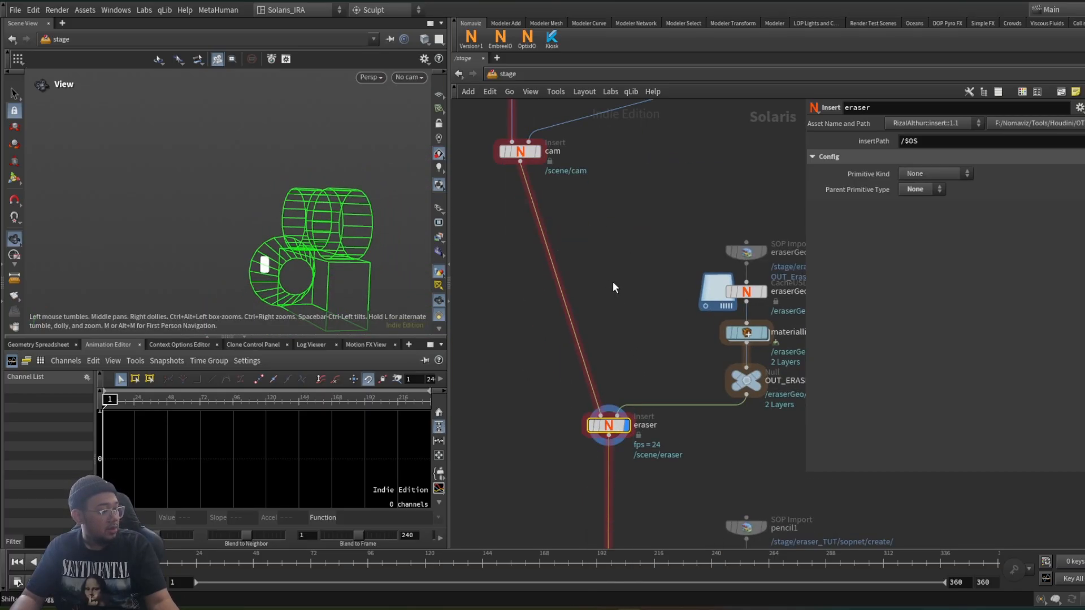
Display the dust insert node and look through the /scene/cam/_renderCamera camera
scroll(616, 238, down, 2)
click(415, 77)
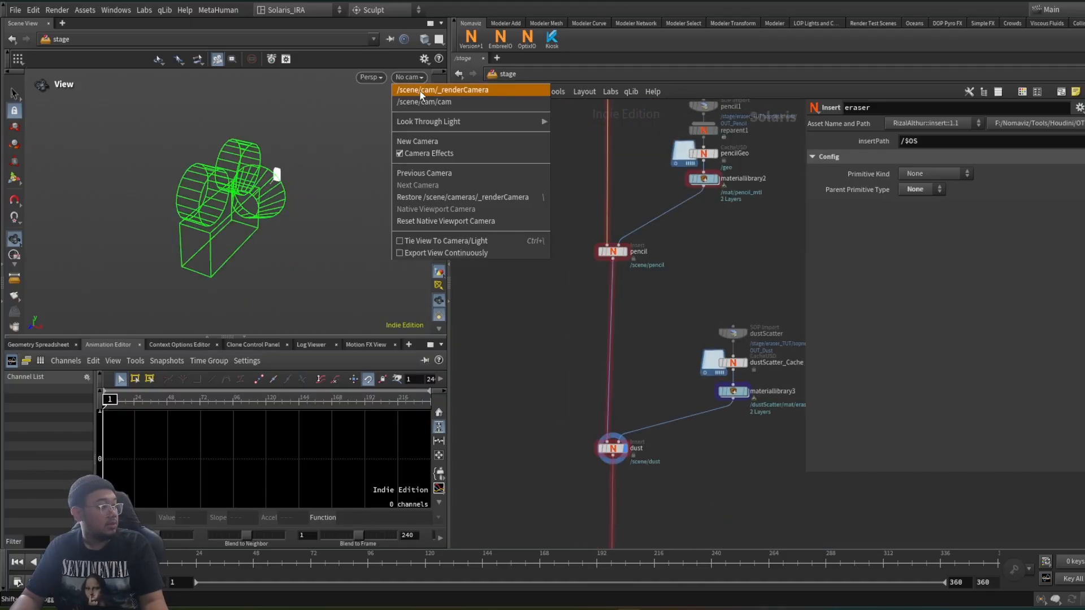
click(419, 92)
Display the BG insert node below the lights to view the scene with its backdrop
scroll(669, 299, down, 3)
scroll(669, 489, up, 8)
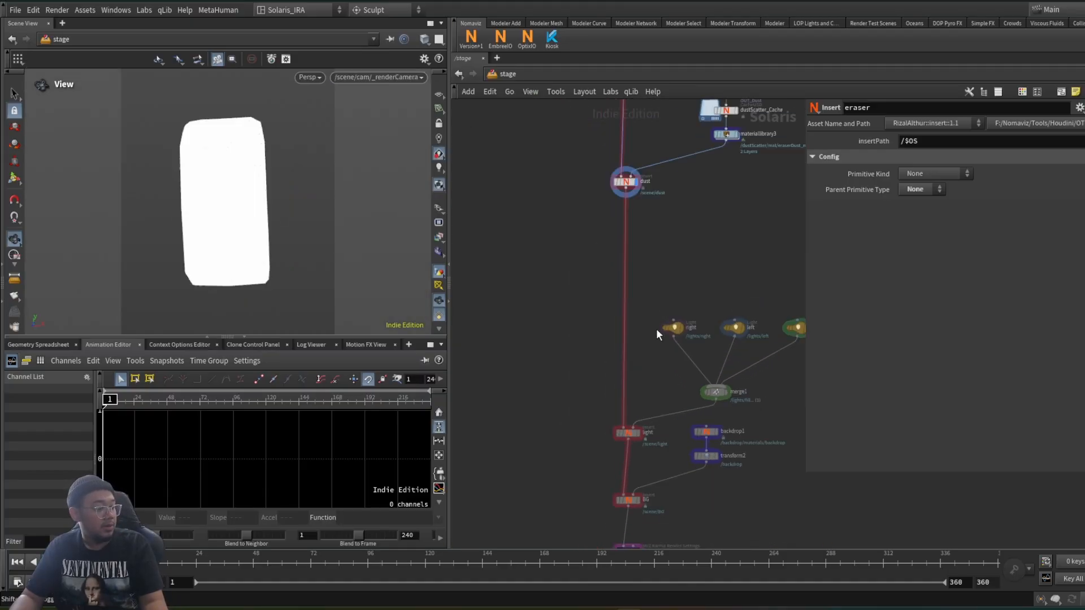
click(639, 365)
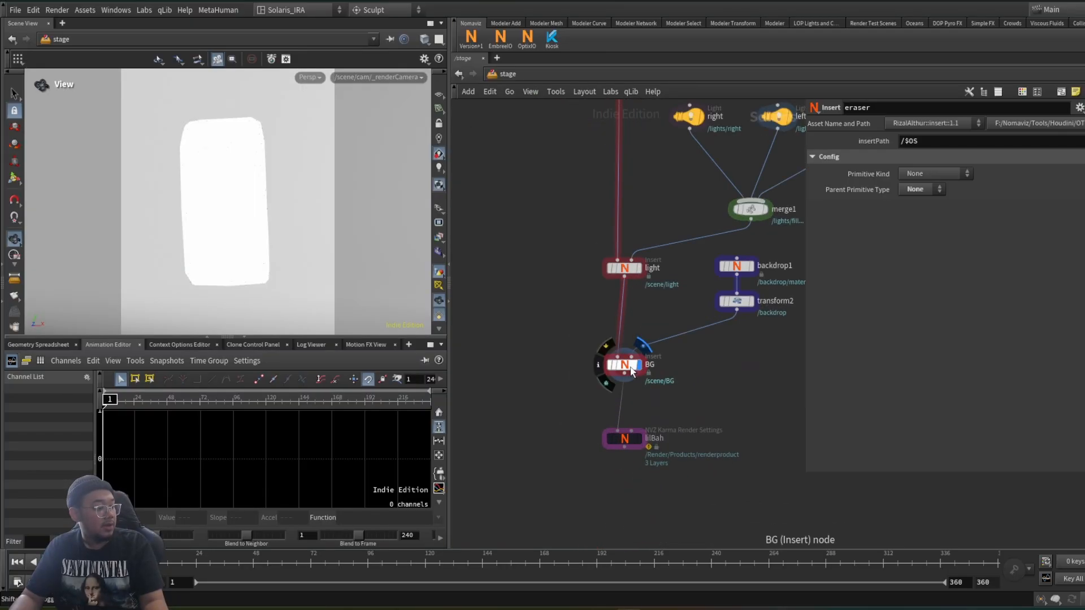
Collapse the animation editor pane to enlarge the viewport, and switch the viewport renderer to Karma XPU
click(310, 77)
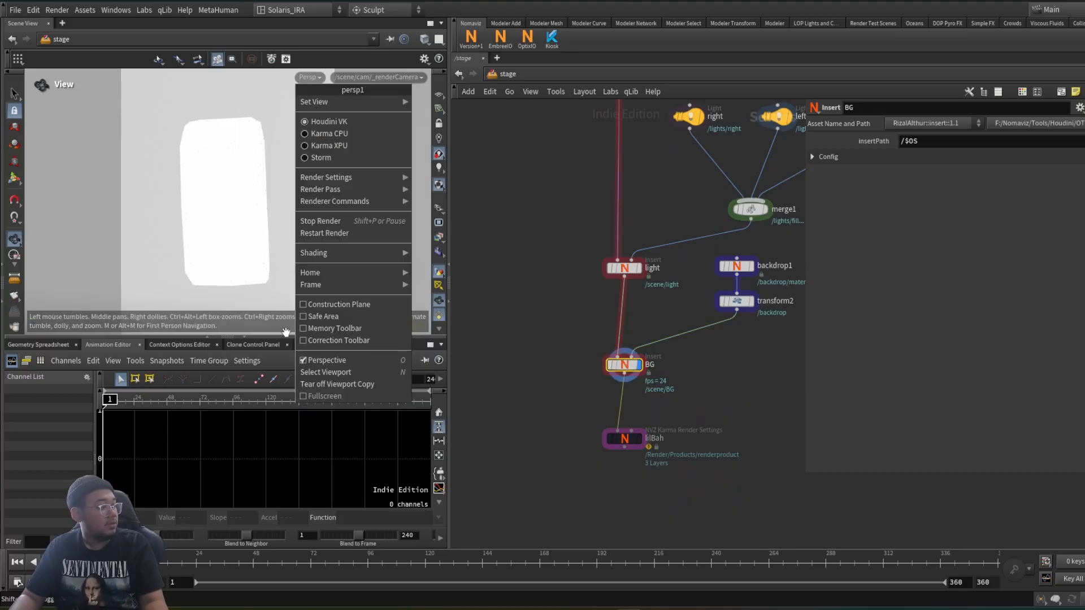
click(520, 401)
click(248, 339)
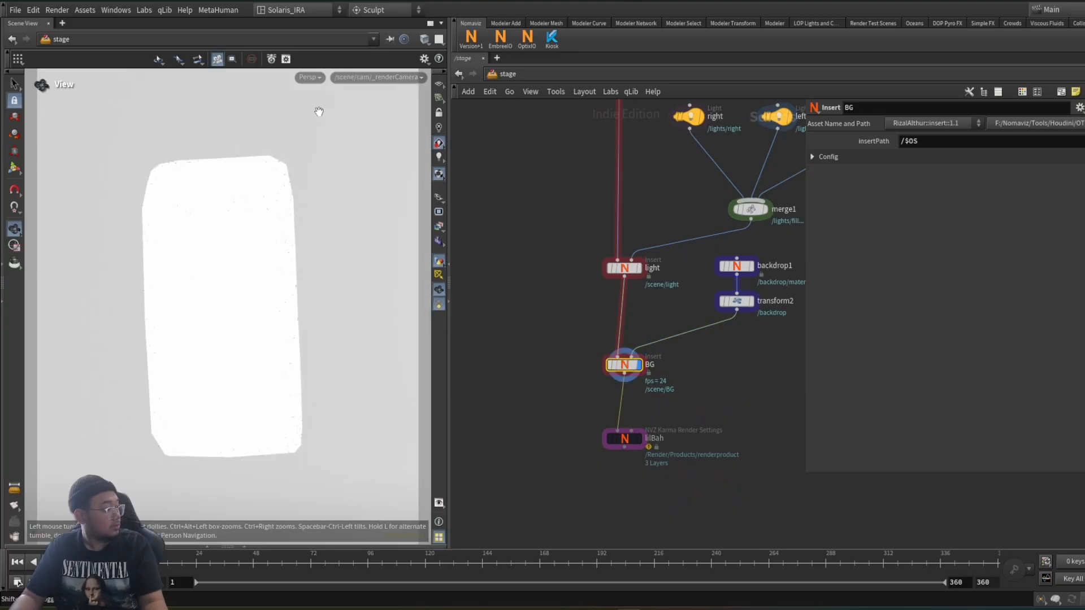
click(309, 77)
click(330, 146)
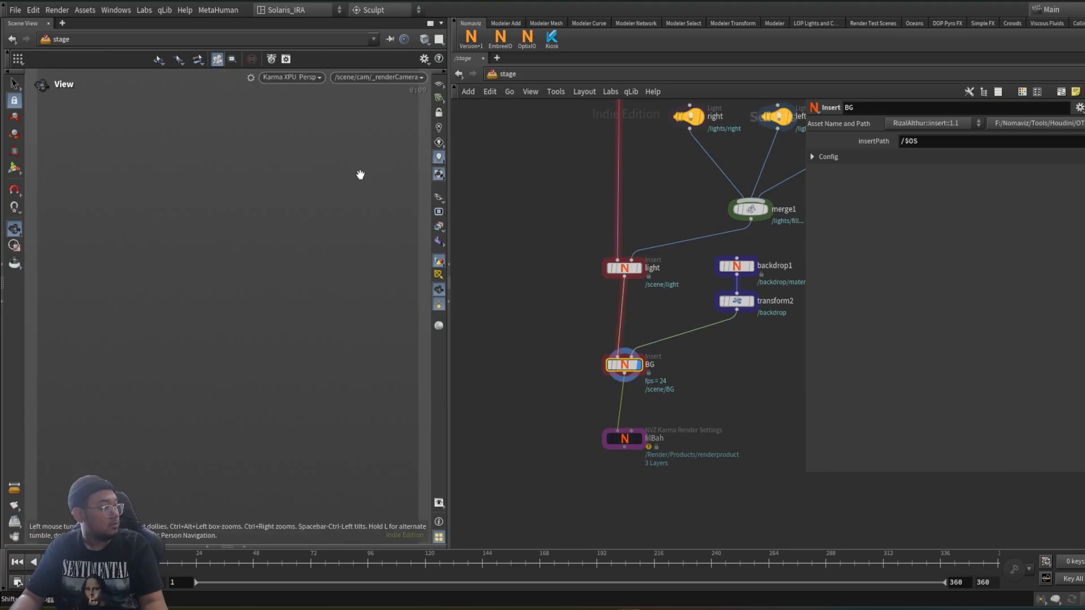